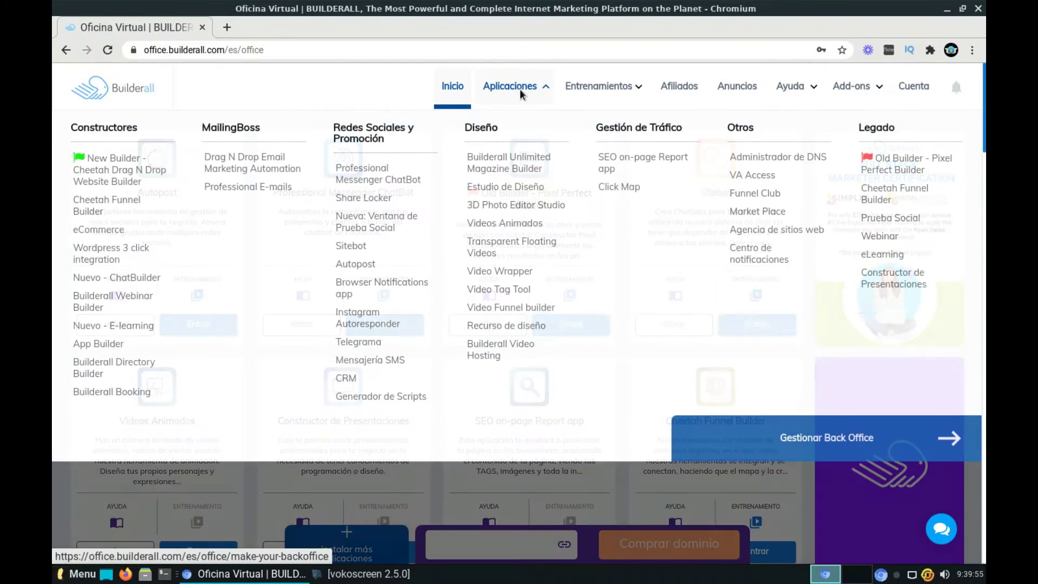
- Open the Cheetah Funnel Builder and delete the existing HGKHG funnel
{"action": "mouse_move", "coordinate": [521, 95]}
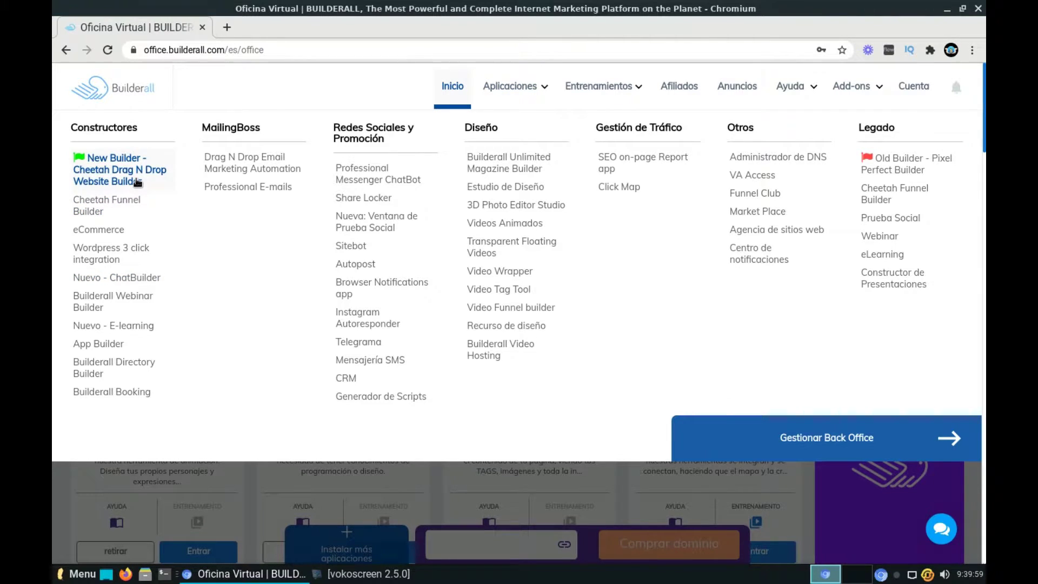
{"action": "left_click", "coordinate": [115, 210]}
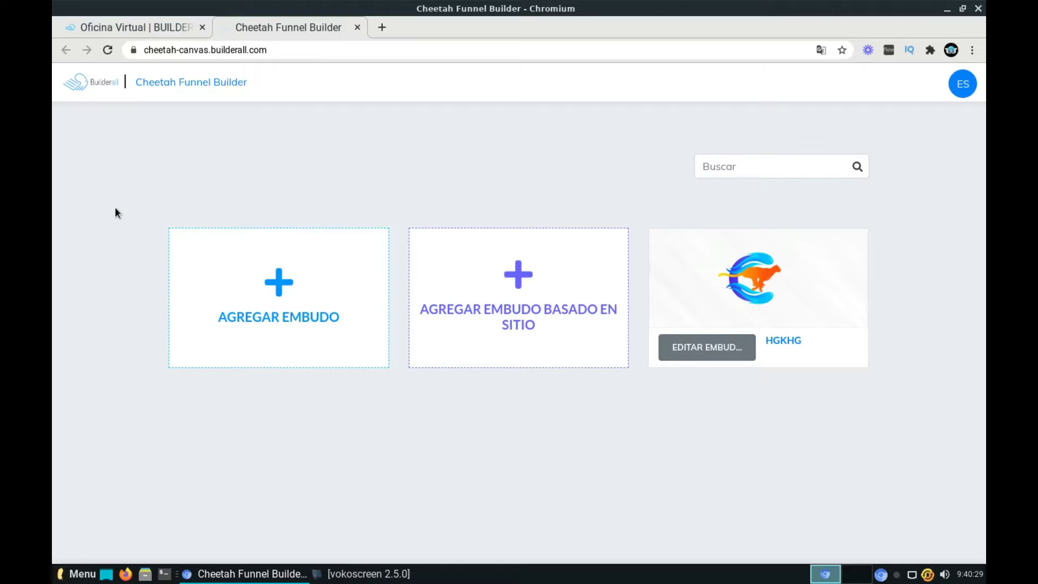
{"action": "mouse_move", "coordinate": [866, 249]}
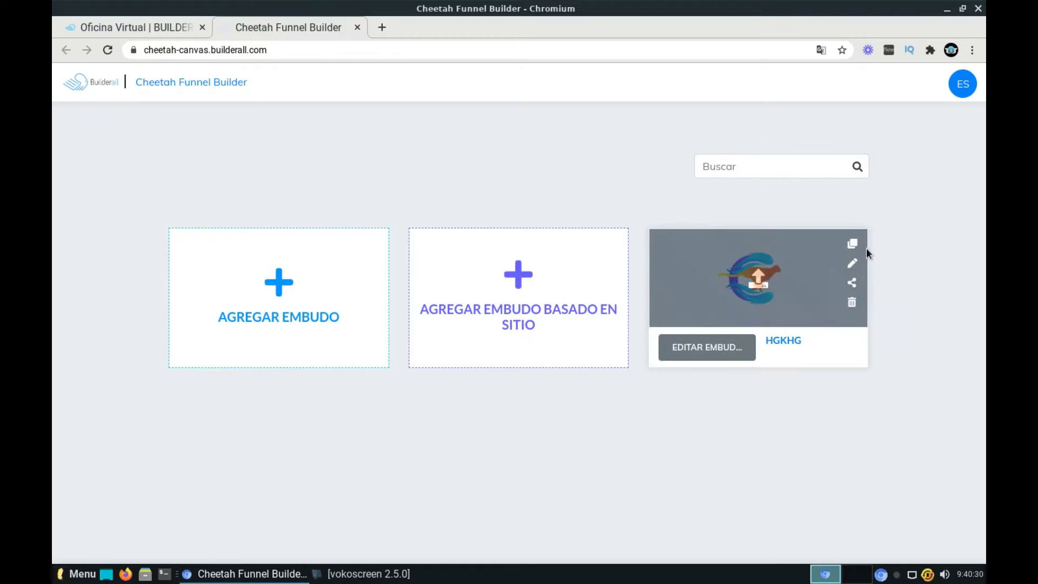
{"action": "left_click", "coordinate": [852, 304]}
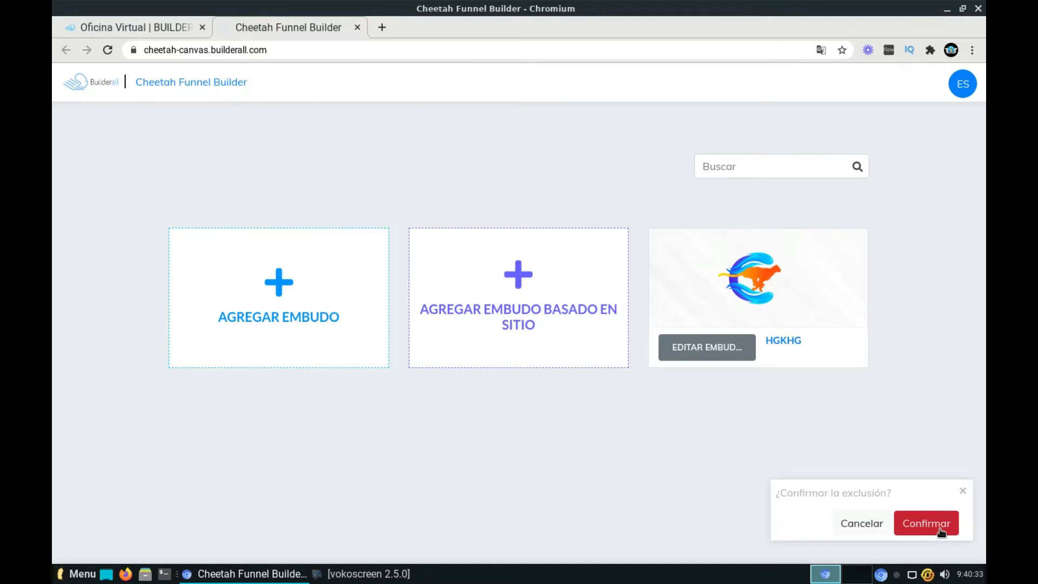
{"action": "left_click", "coordinate": [921, 524]}
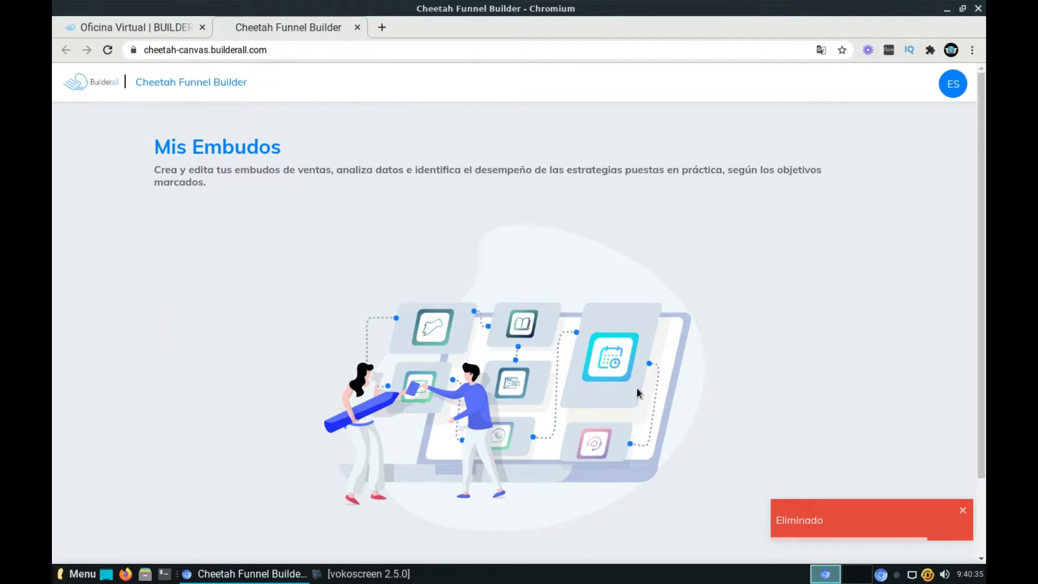
- Create a new funnel titled Multinivel using the Plantilla Empresarial template
{"action": "scroll", "coordinate": [637, 387], "scroll_direction": "down", "scroll_amount": 3}
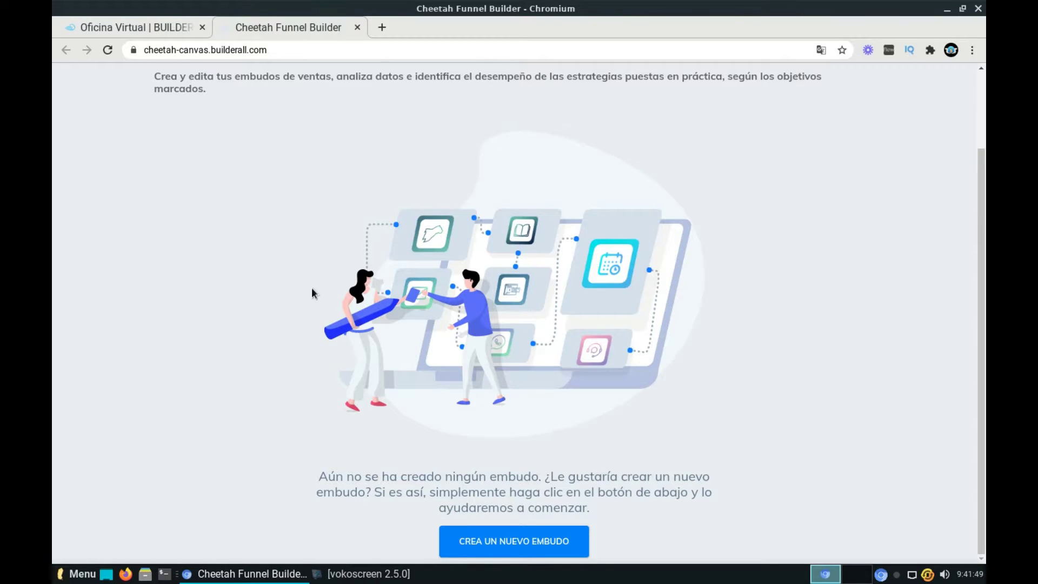
{"action": "left_click", "coordinate": [507, 540]}
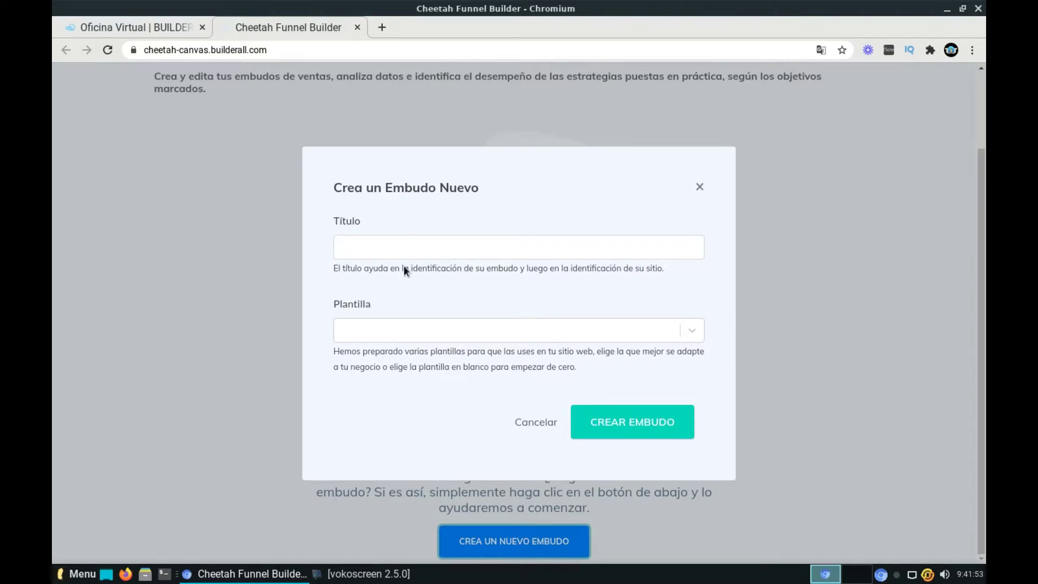
{"action": "left_click", "coordinate": [403, 241]}
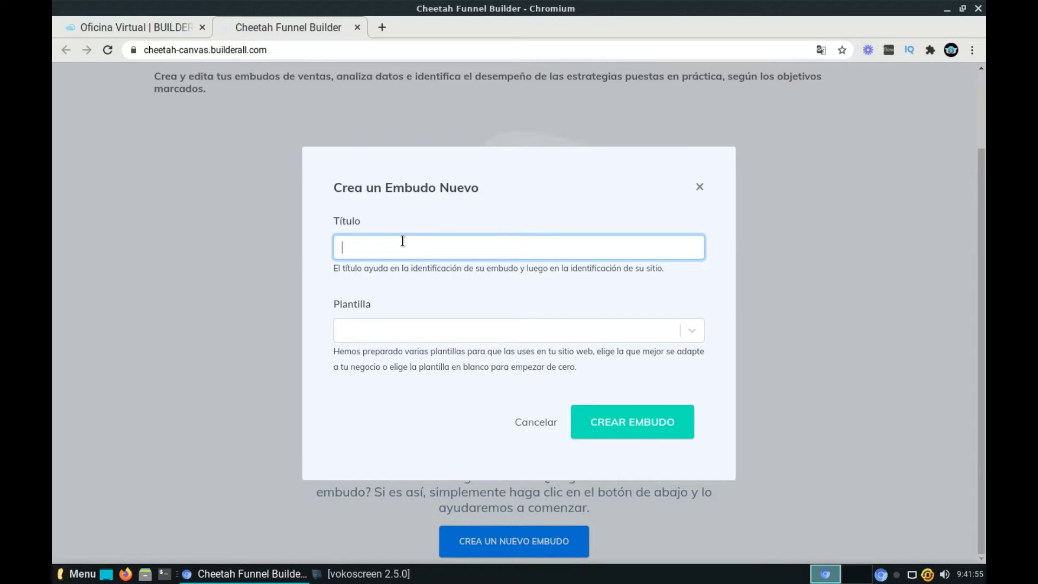
{"action": "type", "text": "Multinivel"}
{"action": "left_click", "coordinate": [693, 329]}
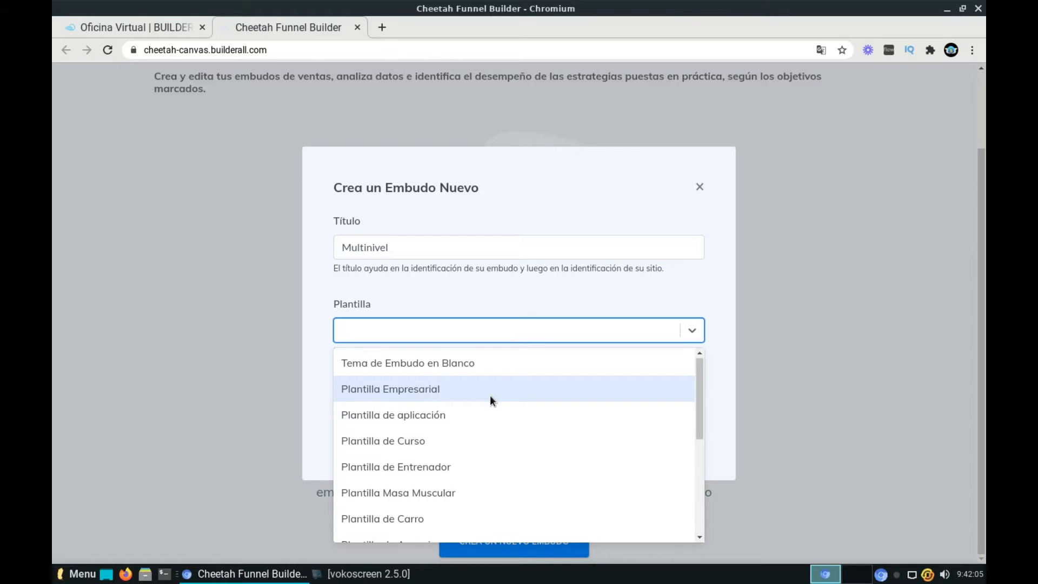
{"action": "scroll", "coordinate": [489, 400], "scroll_direction": "down", "scroll_amount": 5}
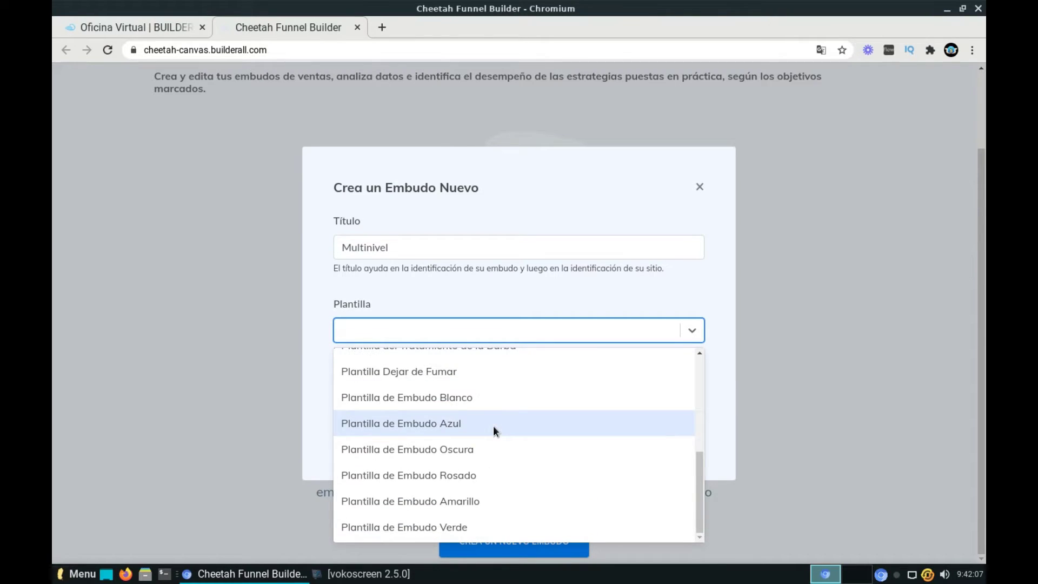
{"action": "scroll", "coordinate": [434, 504], "scroll_direction": "up", "scroll_amount": 2}
{"action": "scroll", "coordinate": [435, 501], "scroll_direction": "up", "scroll_amount": 3}
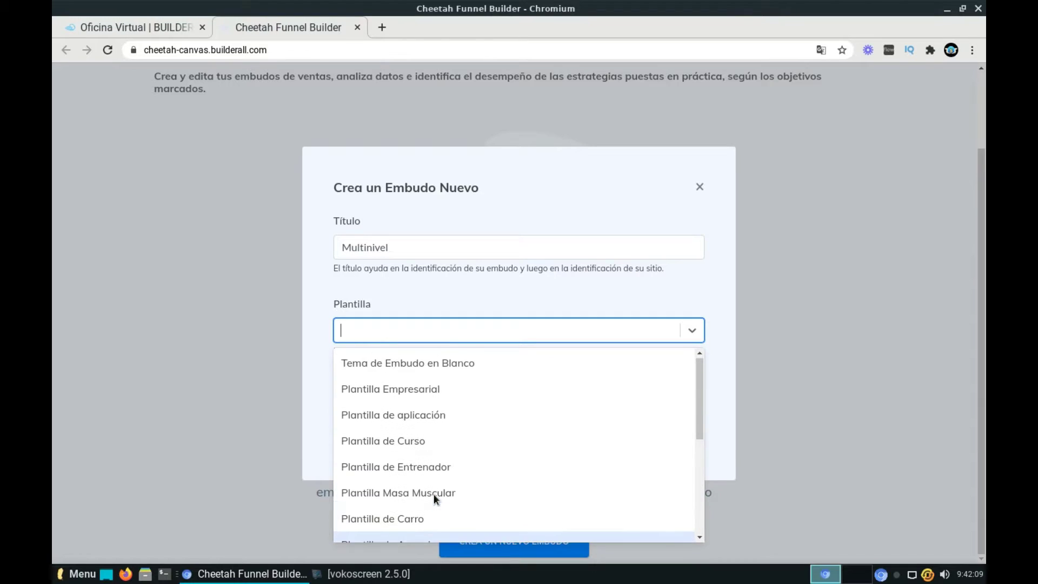
{"action": "left_click", "coordinate": [451, 400]}
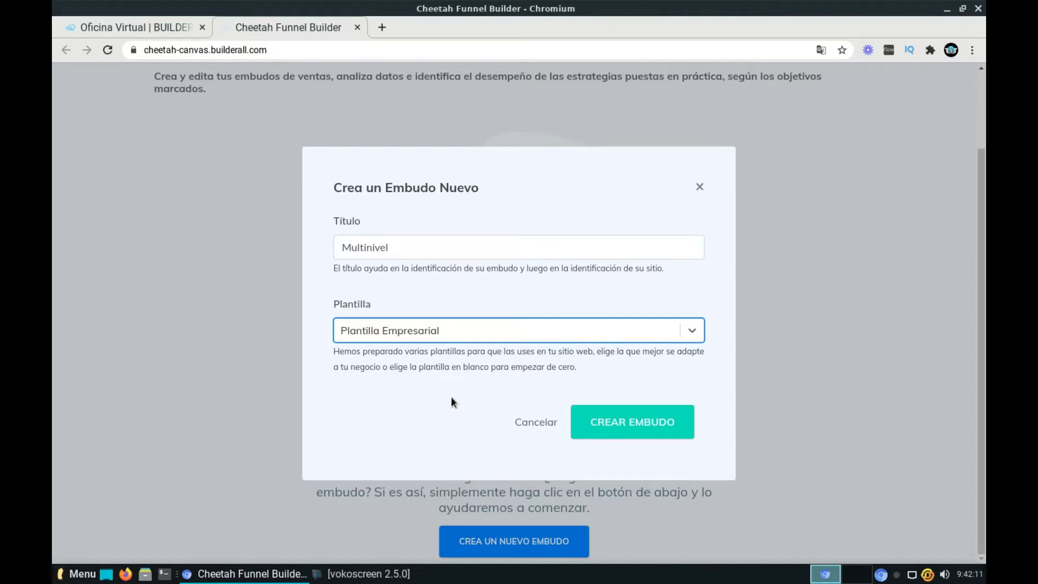
{"action": "left_click", "coordinate": [634, 432]}
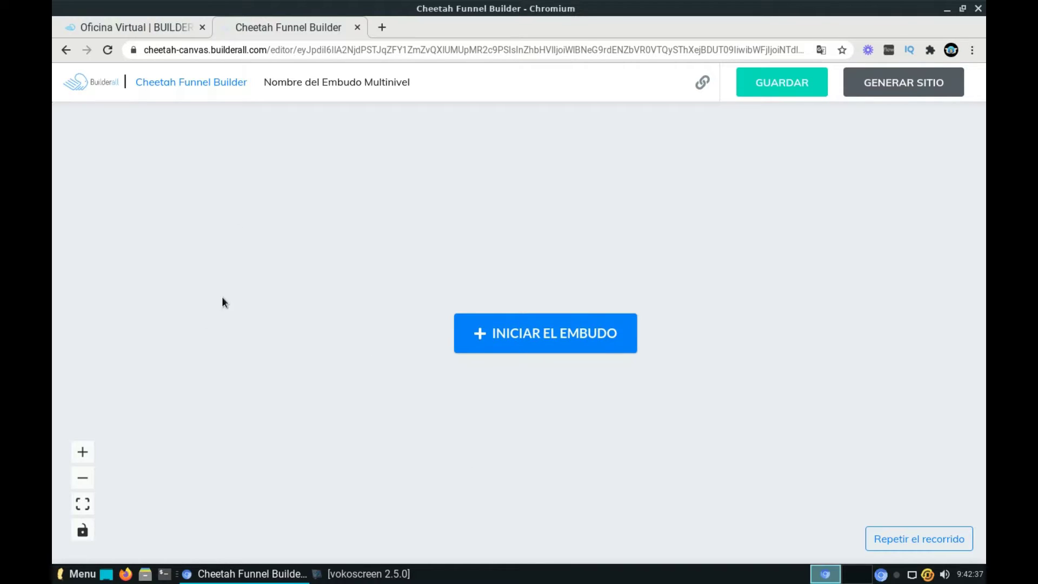
- Start the funnel and review the available page elements in the Captura de cliente category
{"action": "left_click", "coordinate": [525, 333]}
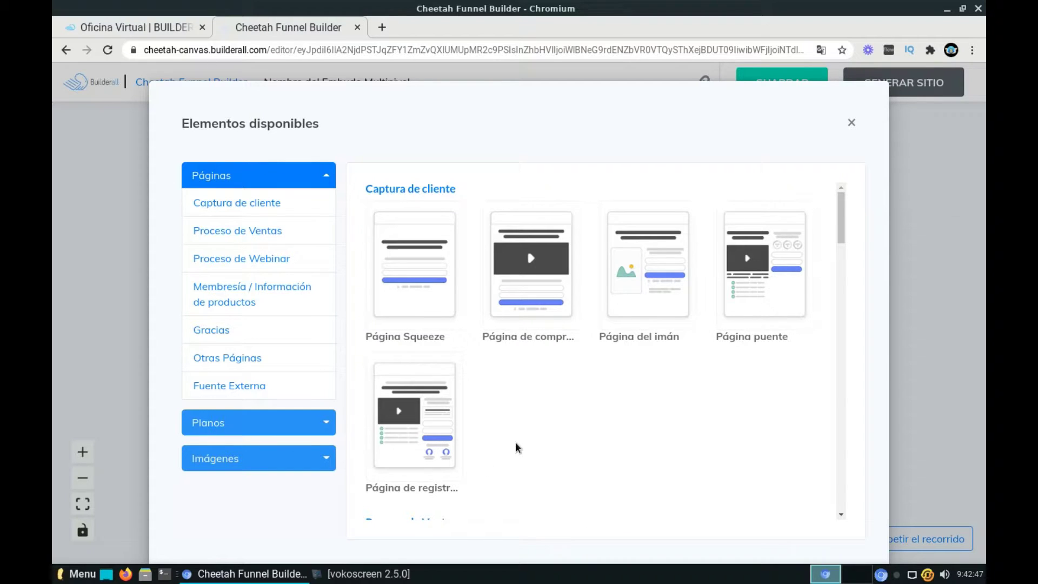
{"action": "scroll", "coordinate": [516, 446], "scroll_direction": "down", "scroll_amount": 2}
{"action": "scroll", "coordinate": [516, 447], "scroll_direction": "up", "scroll_amount": 2}
{"action": "mouse_move", "coordinate": [520, 319]}
{"action": "mouse_move", "coordinate": [403, 274]}
{"action": "mouse_move", "coordinate": [646, 278]}
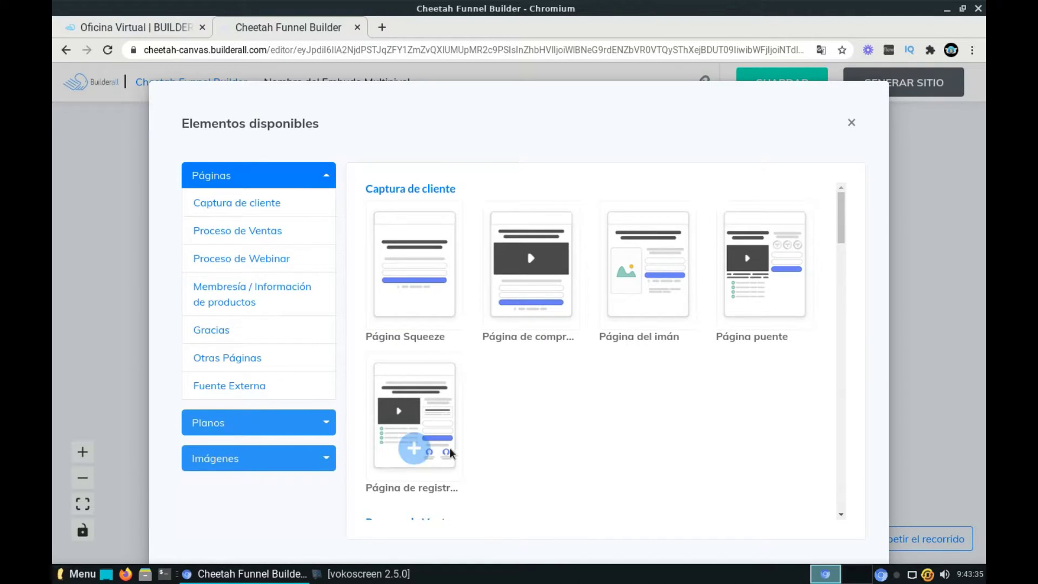
- Browse the ready-made funnel blueprints and add the Embudo de Puente blueprint from Captura de cliente
{"action": "left_click", "coordinate": [327, 423]}
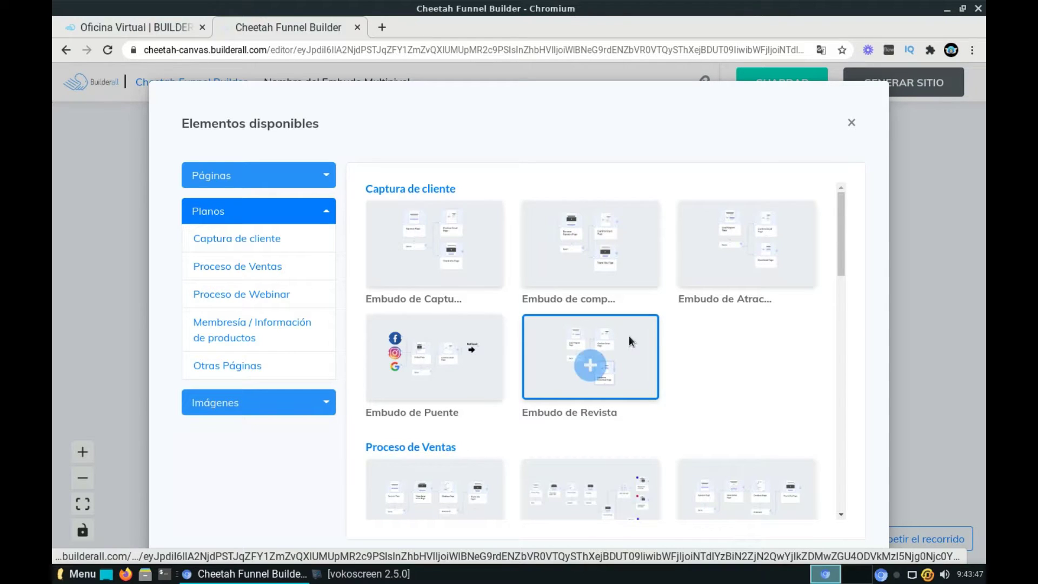
{"action": "scroll", "coordinate": [696, 348], "scroll_direction": "down", "scroll_amount": 3}
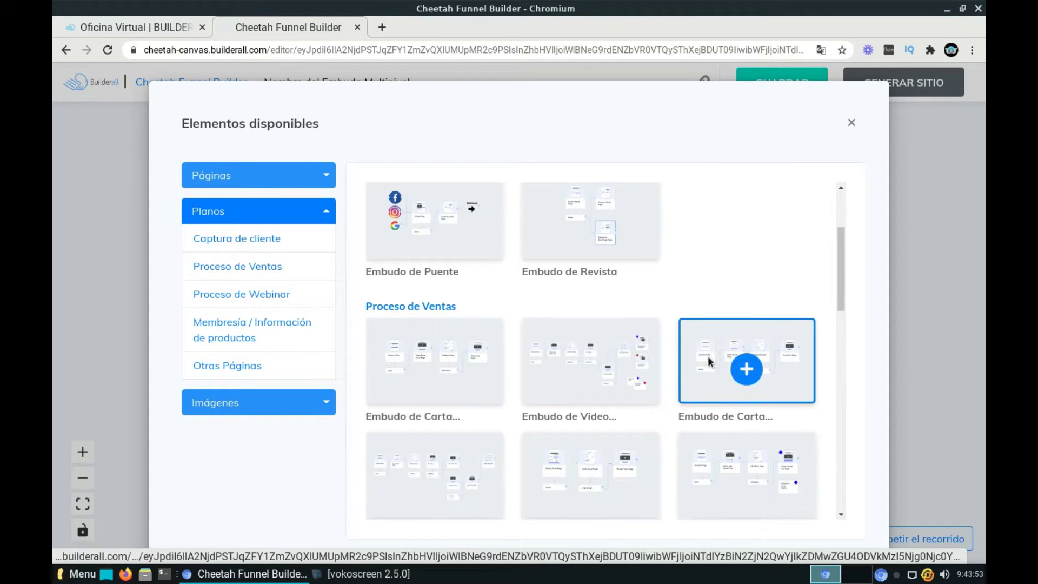
{"action": "scroll", "coordinate": [708, 356], "scroll_direction": "down", "scroll_amount": 1}
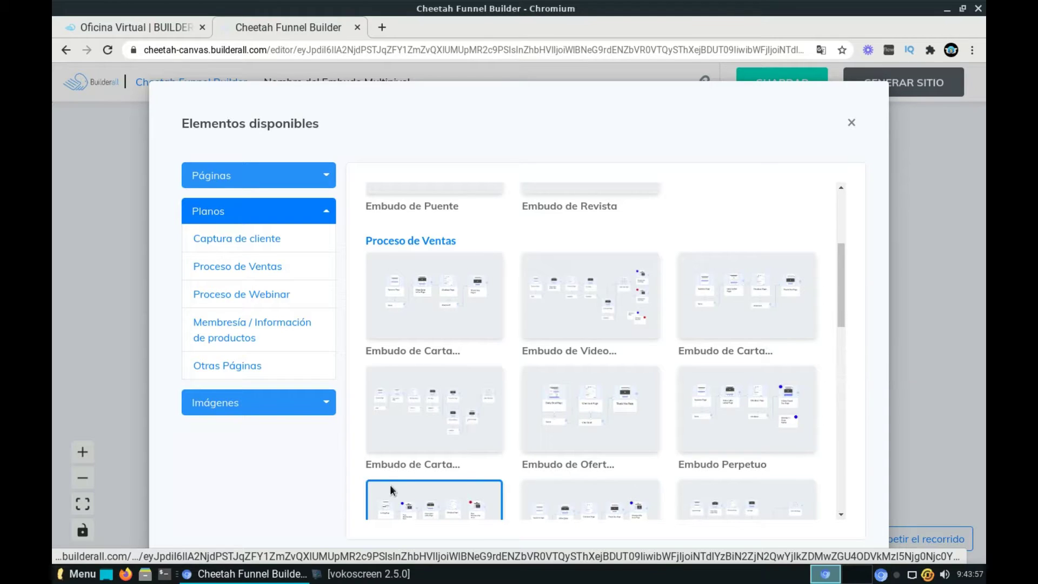
{"action": "scroll", "coordinate": [581, 439], "scroll_direction": "down", "scroll_amount": 4}
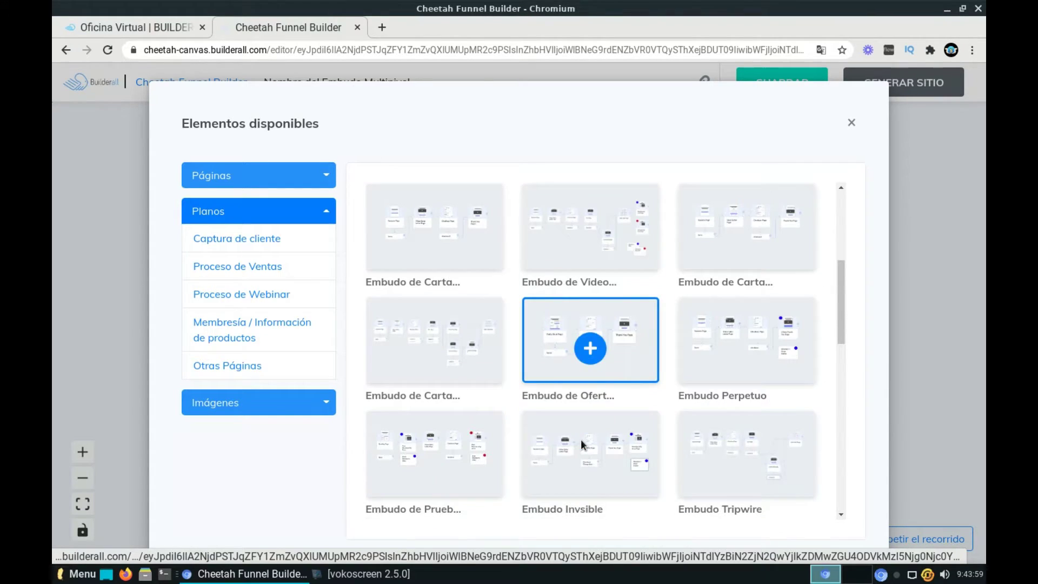
{"action": "scroll", "coordinate": [738, 437], "scroll_direction": "down", "scroll_amount": 2}
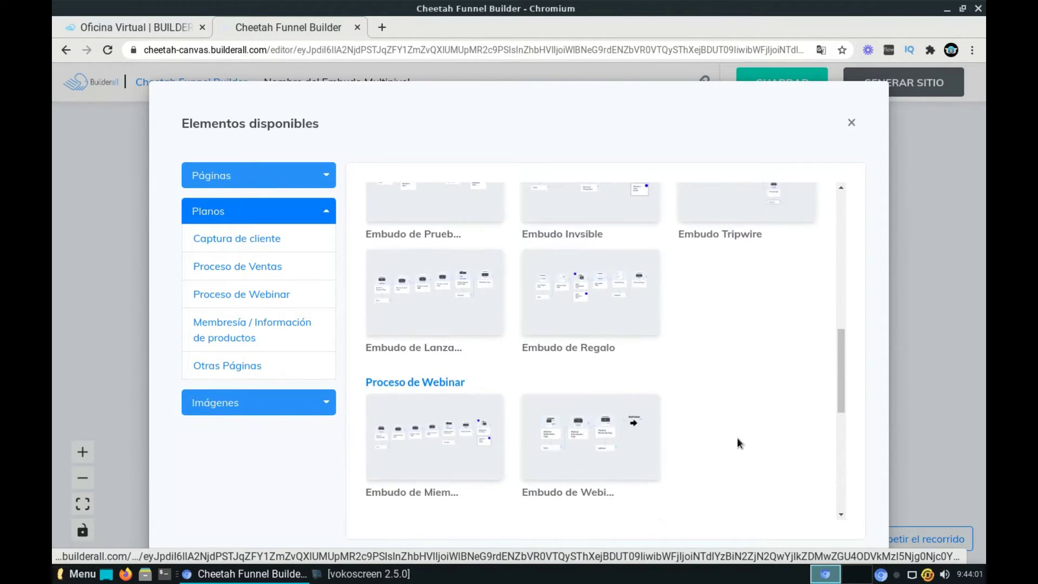
{"action": "scroll", "coordinate": [514, 388], "scroll_direction": "down", "scroll_amount": 2}
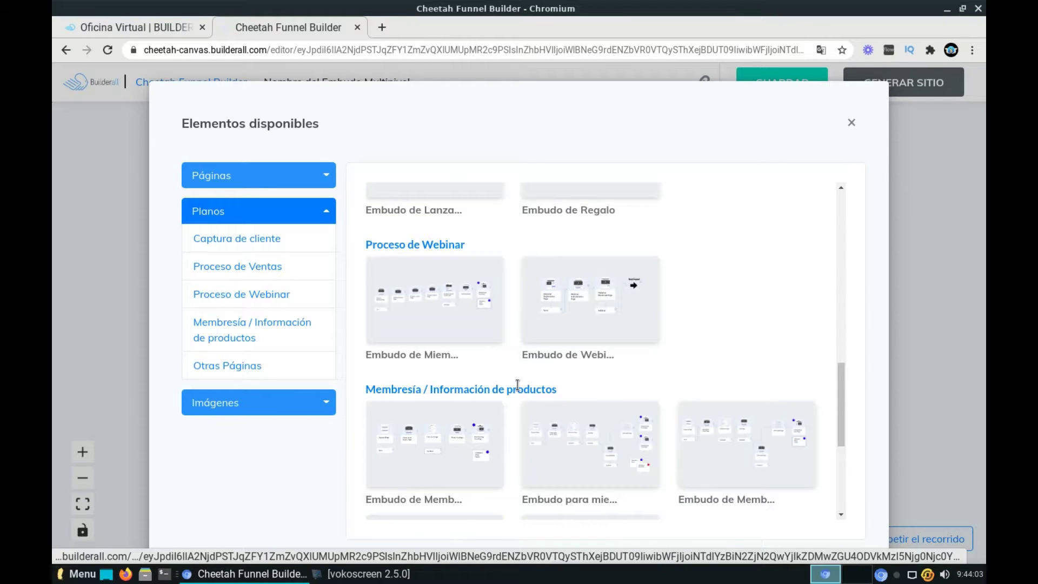
{"action": "scroll", "coordinate": [516, 386], "scroll_direction": "up", "scroll_amount": 7}
{"action": "scroll", "coordinate": [517, 385], "scroll_direction": "up", "scroll_amount": 4}
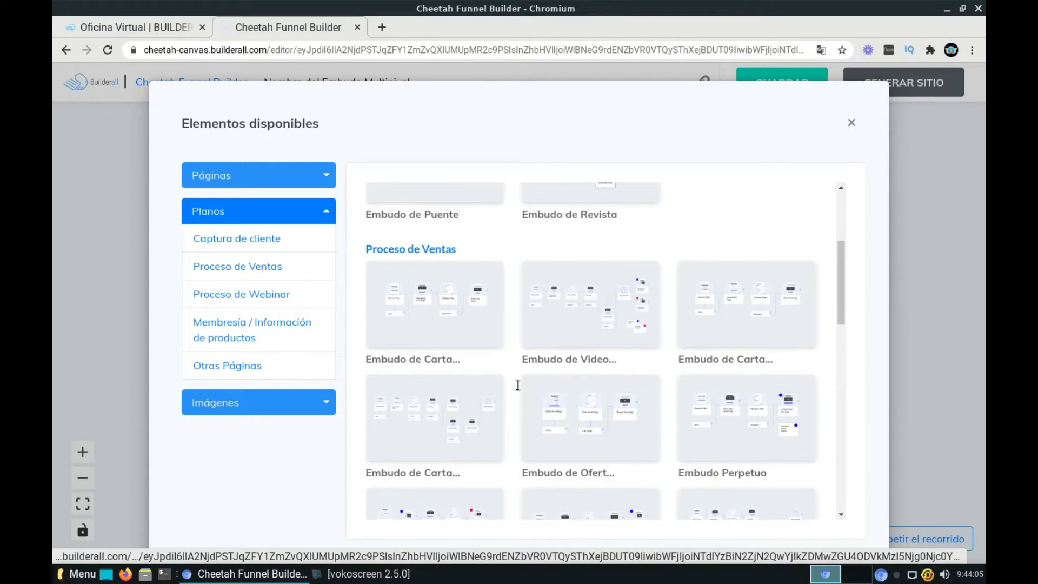
{"action": "scroll", "coordinate": [744, 358], "scroll_direction": "up", "scroll_amount": 1}
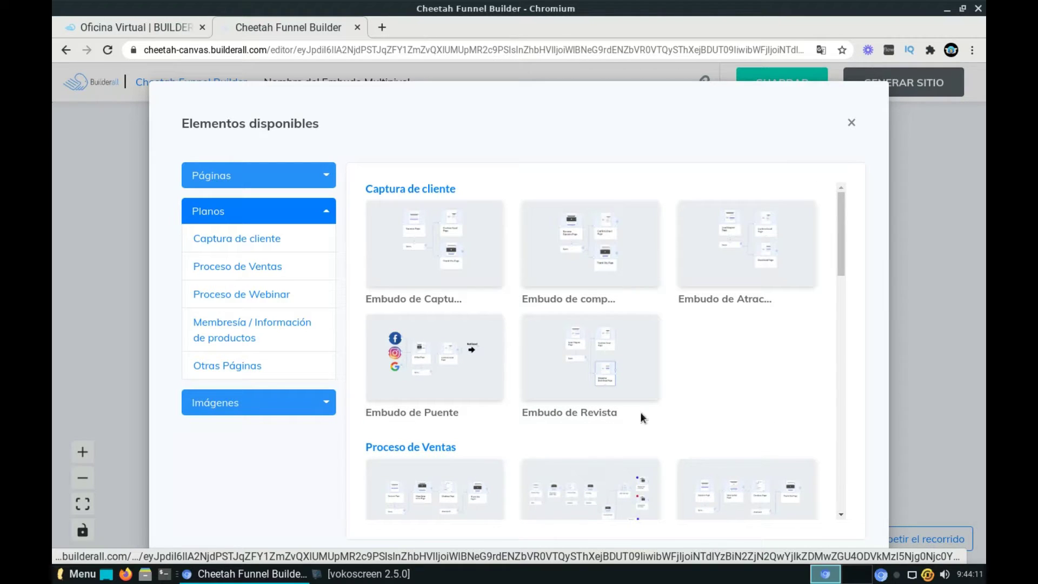
{"action": "mouse_move", "coordinate": [427, 385]}
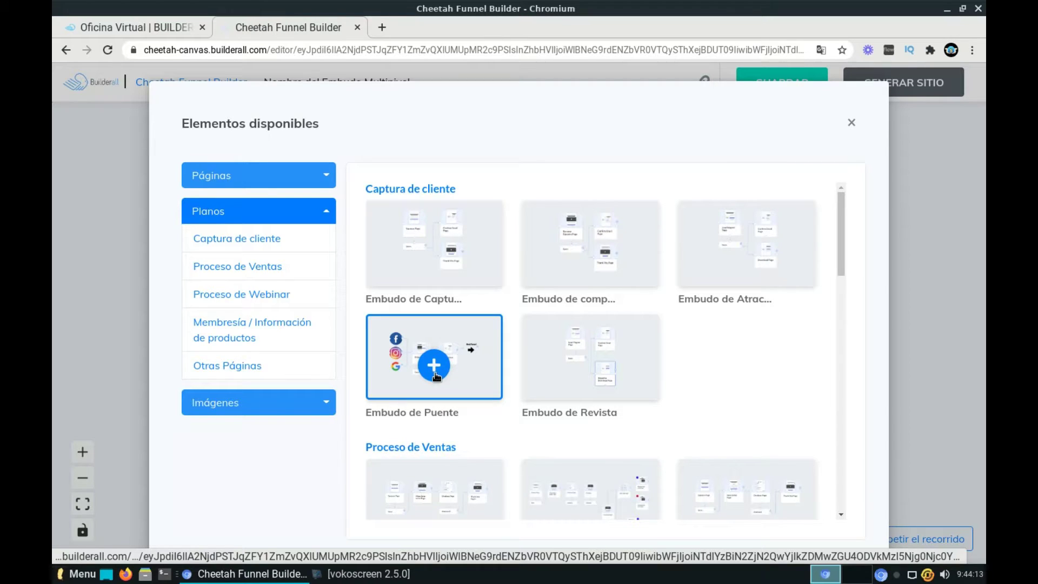
{"action": "left_click", "coordinate": [433, 365]}
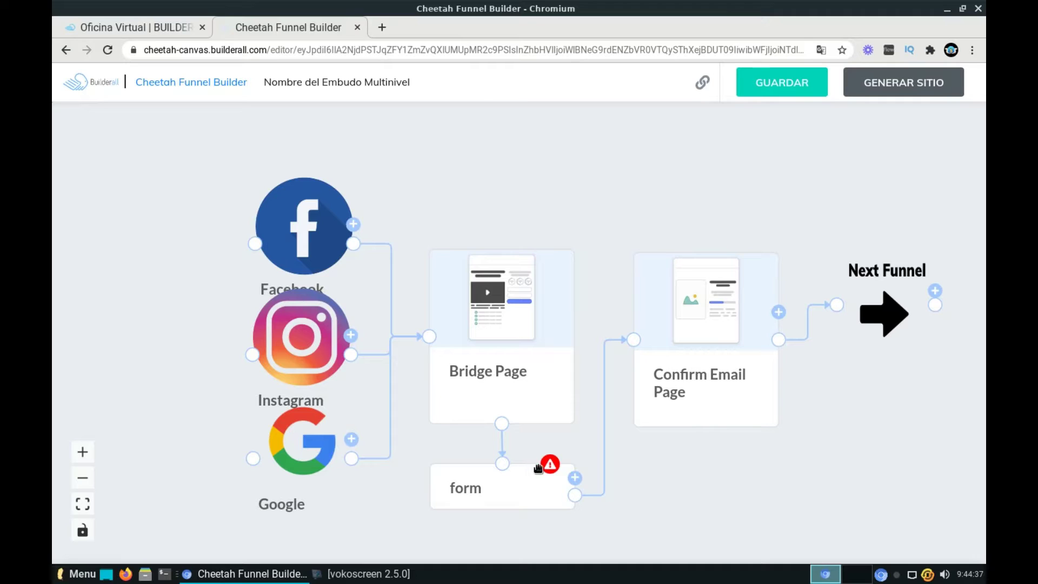
- Load the MailingBoss lists for the form element and assign it the Embudo Builderall SEO 4.0 list
{"action": "mouse_move", "coordinate": [551, 466]}
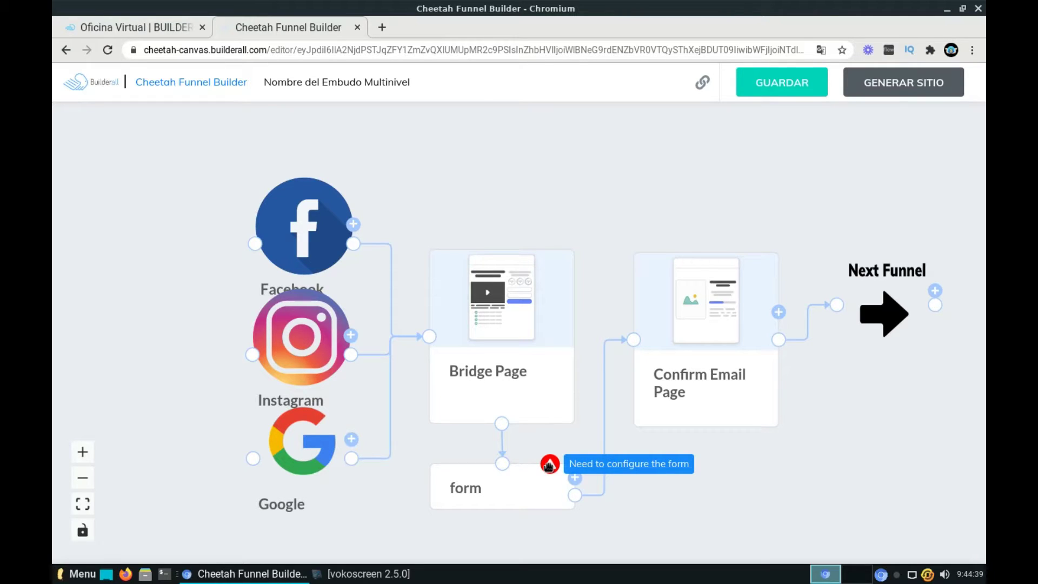
{"action": "left_click", "coordinate": [549, 465]}
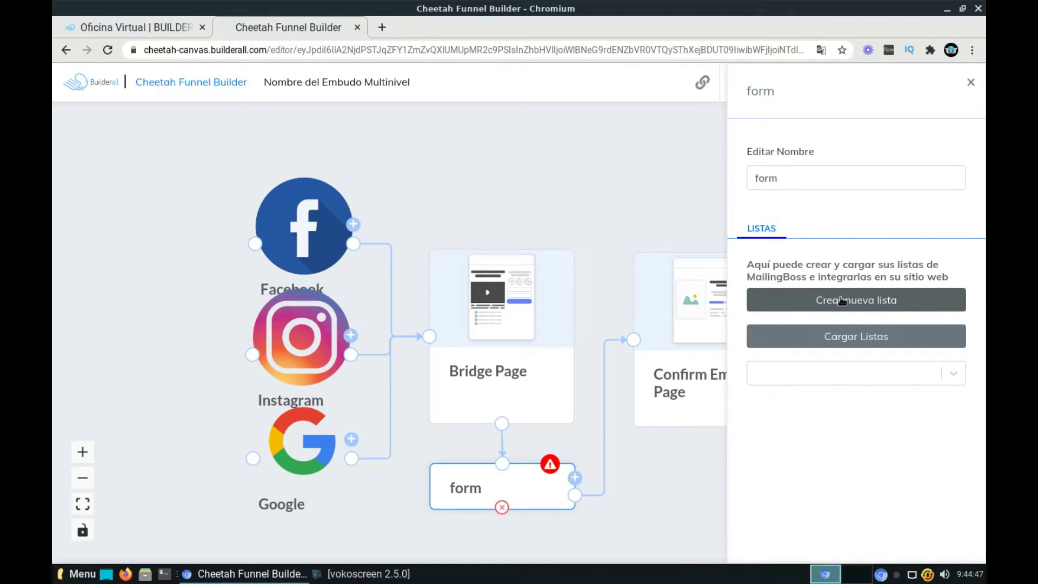
{"action": "left_click", "coordinate": [886, 343]}
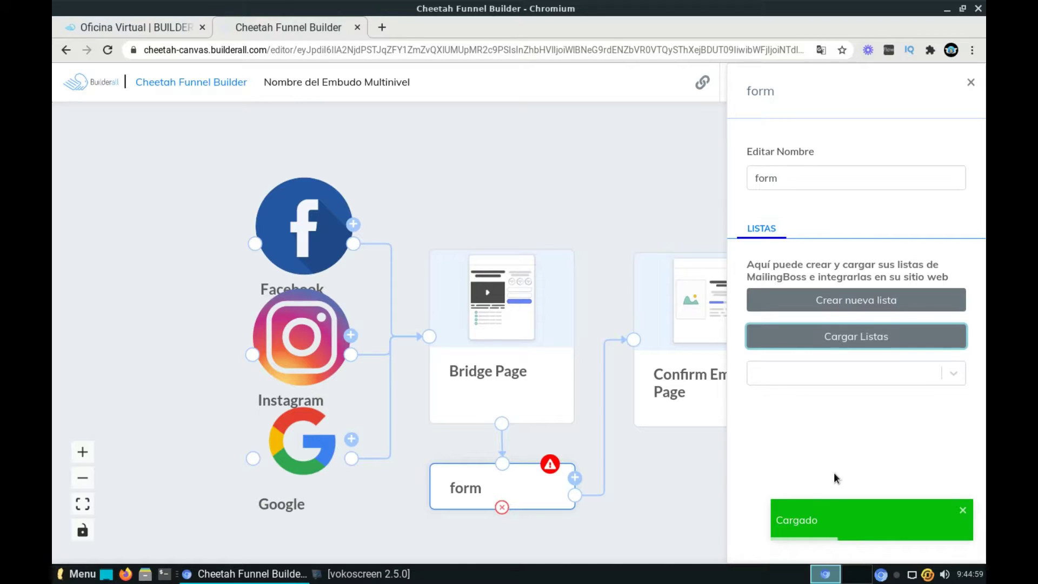
{"action": "left_click", "coordinate": [953, 378]}
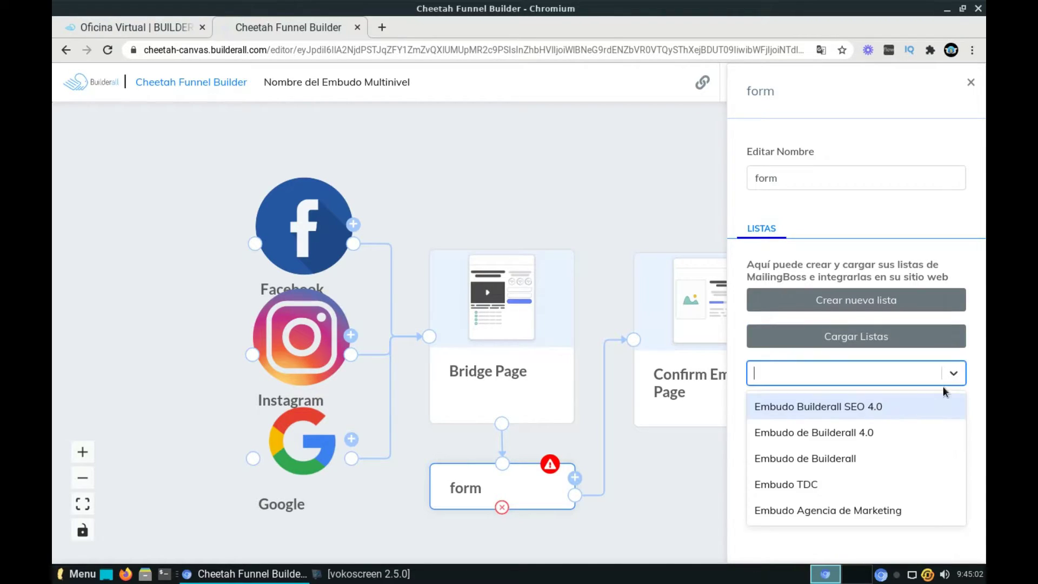
{"action": "left_click", "coordinate": [848, 410]}
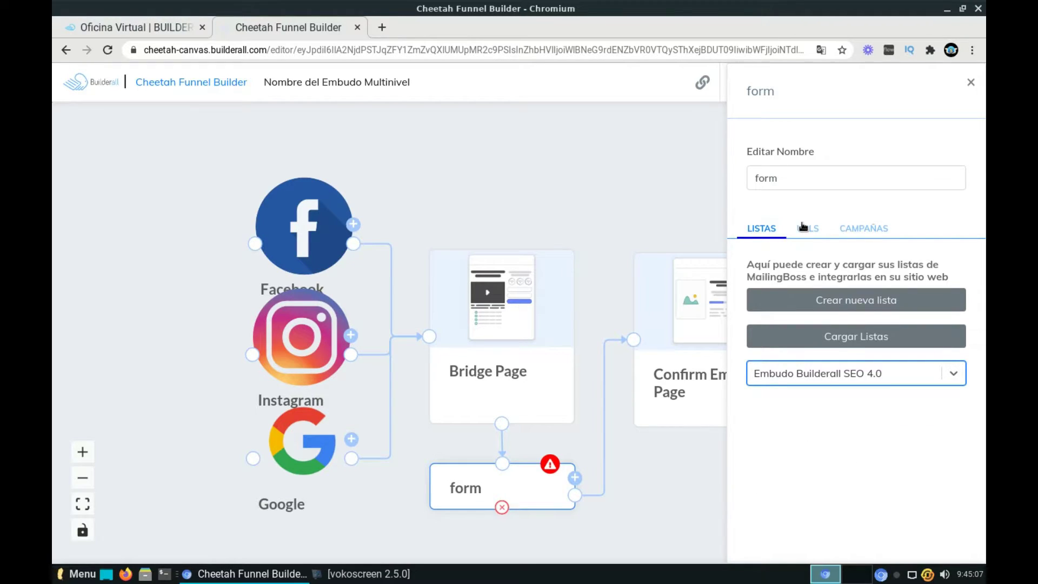
- Set the form's Registro pendiente URL to Confirm Email Page
{"action": "left_click", "coordinate": [803, 227]}
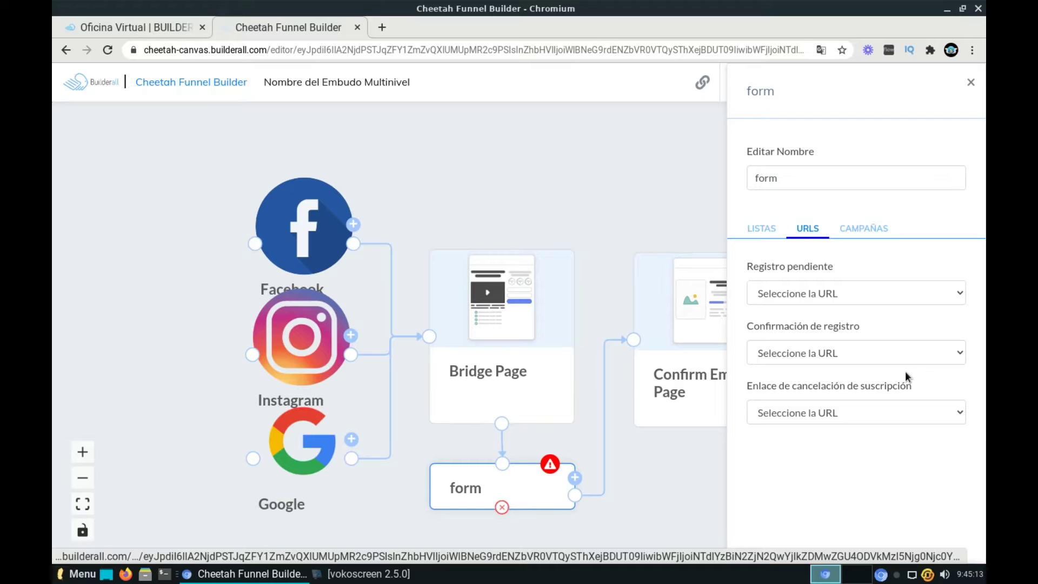
{"action": "left_click", "coordinate": [835, 293]}
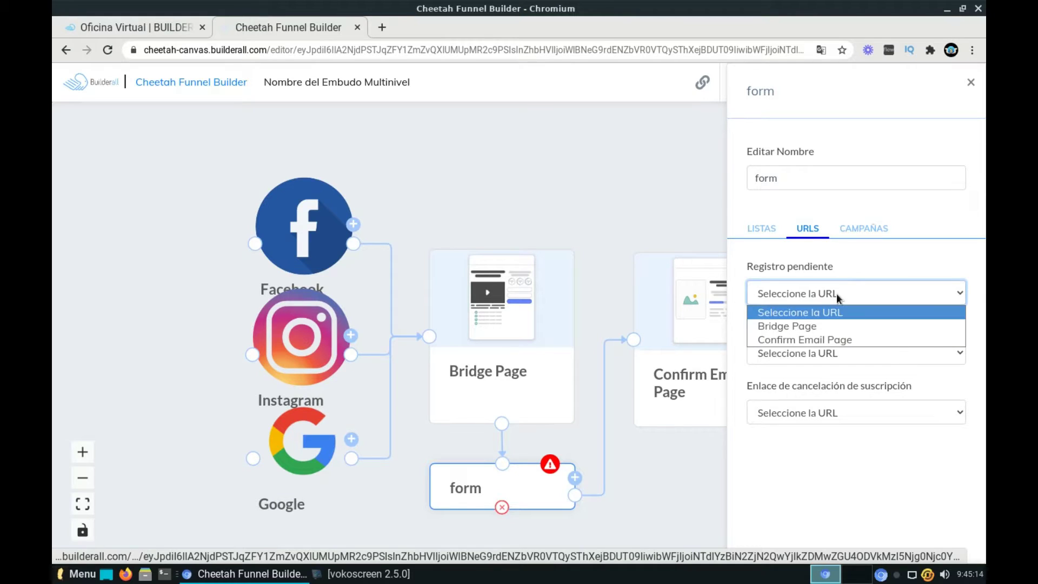
{"action": "left_click", "coordinate": [842, 340]}
- Review the URL choices for Confirmación de registro and Enlace de cancelación de suscripción, and close the form settings
{"action": "left_click", "coordinate": [846, 359]}
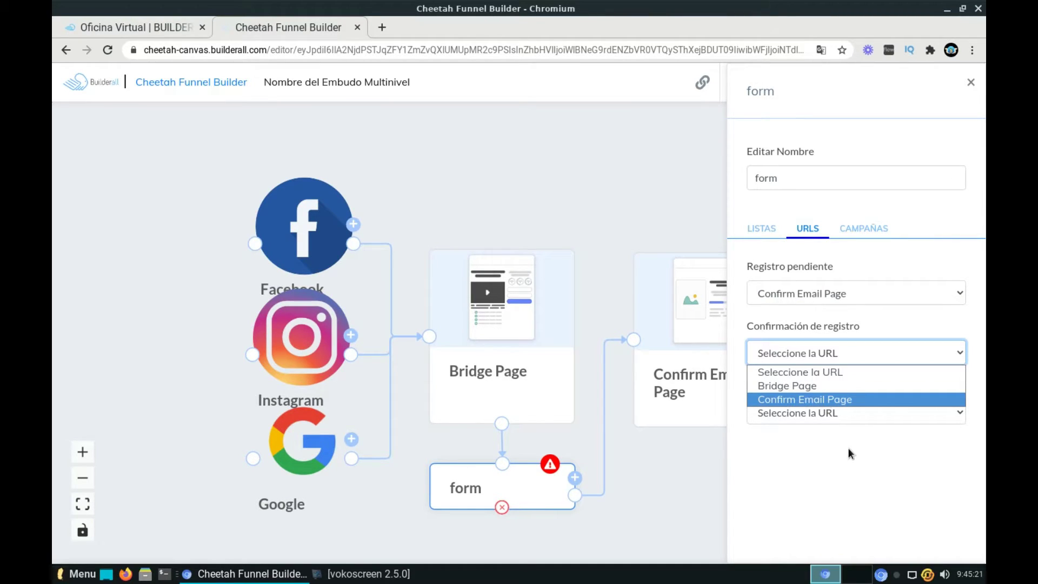
{"action": "left_click", "coordinate": [895, 353]}
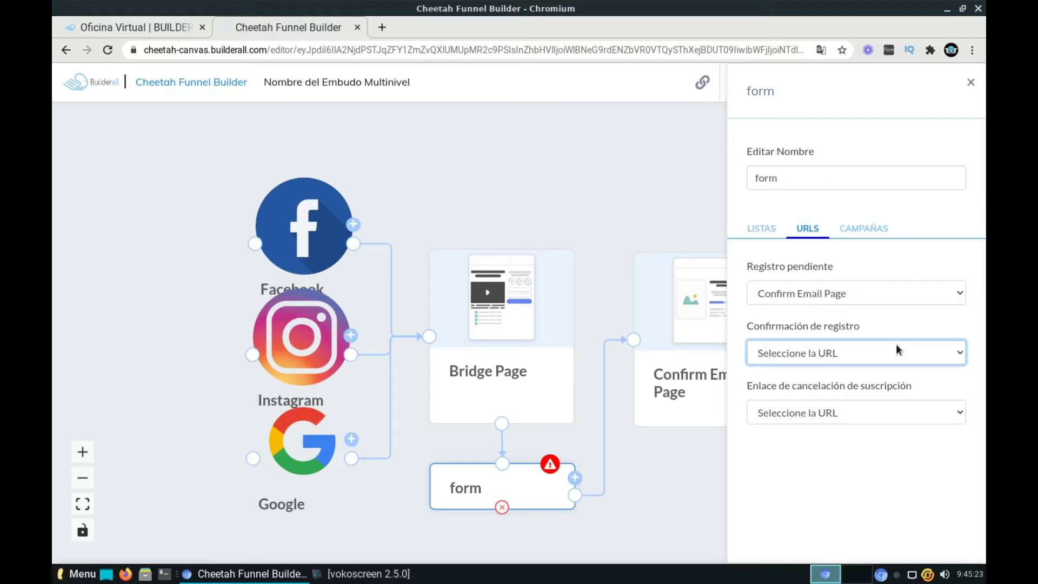
{"action": "left_click", "coordinate": [861, 414]}
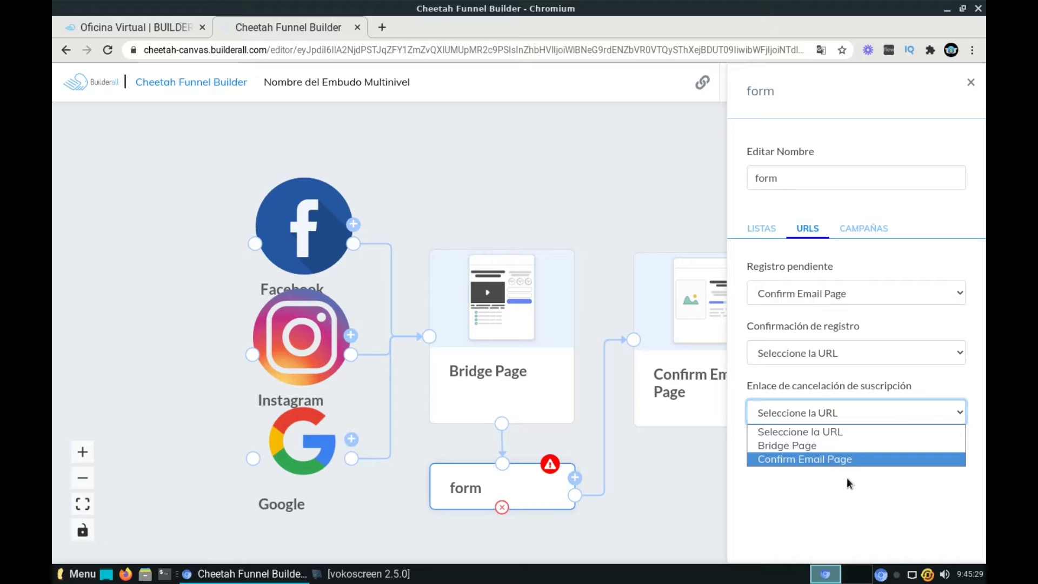
{"action": "left_click", "coordinate": [968, 82]}
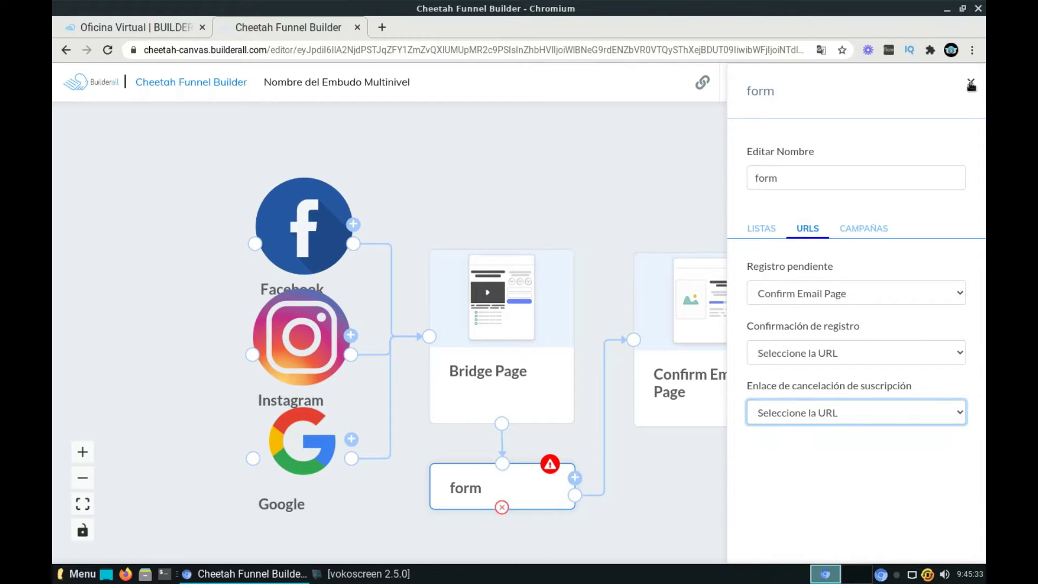
{"action": "left_click", "coordinate": [970, 82]}
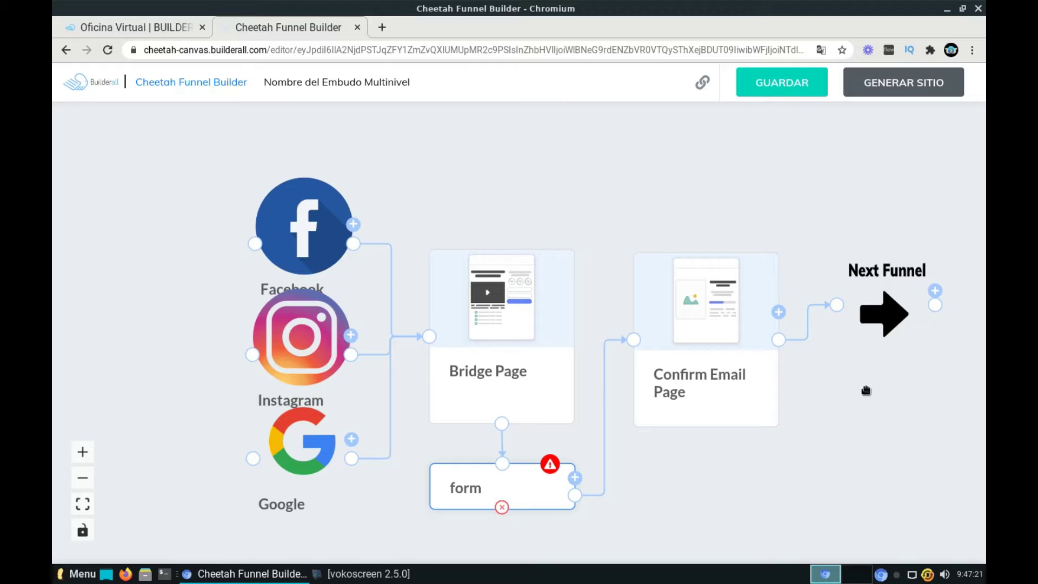
- Browse the page elements available from Next Funnel and add the first Página de agradecimiento from the Gracias category
{"action": "left_click_drag", "start_coordinate": [625, 216], "coordinate": [523, 185]}
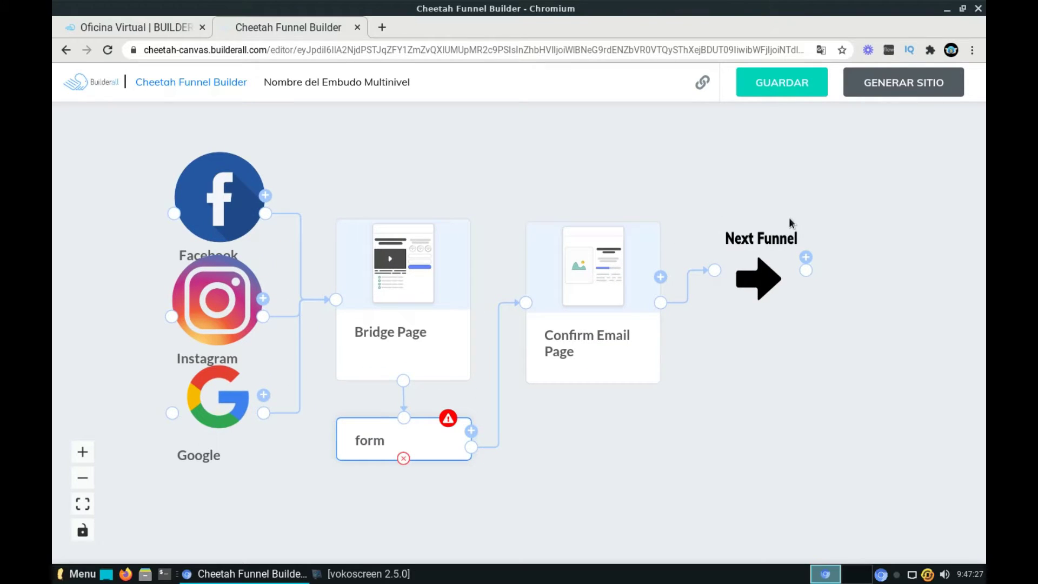
{"action": "left_click", "coordinate": [806, 256]}
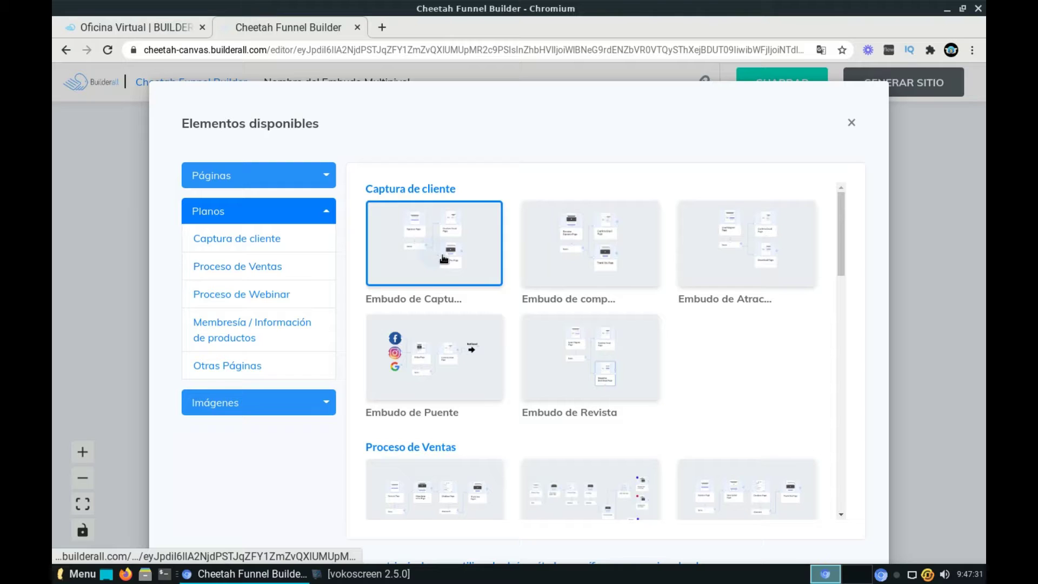
{"action": "left_click", "coordinate": [291, 174]}
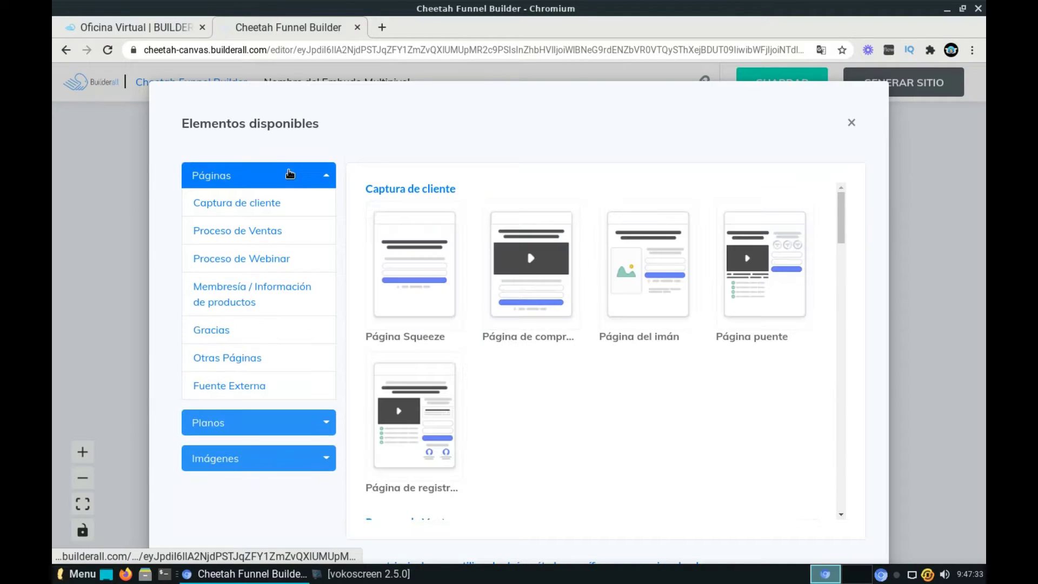
{"action": "scroll", "coordinate": [494, 375], "scroll_direction": "down", "scroll_amount": 2}
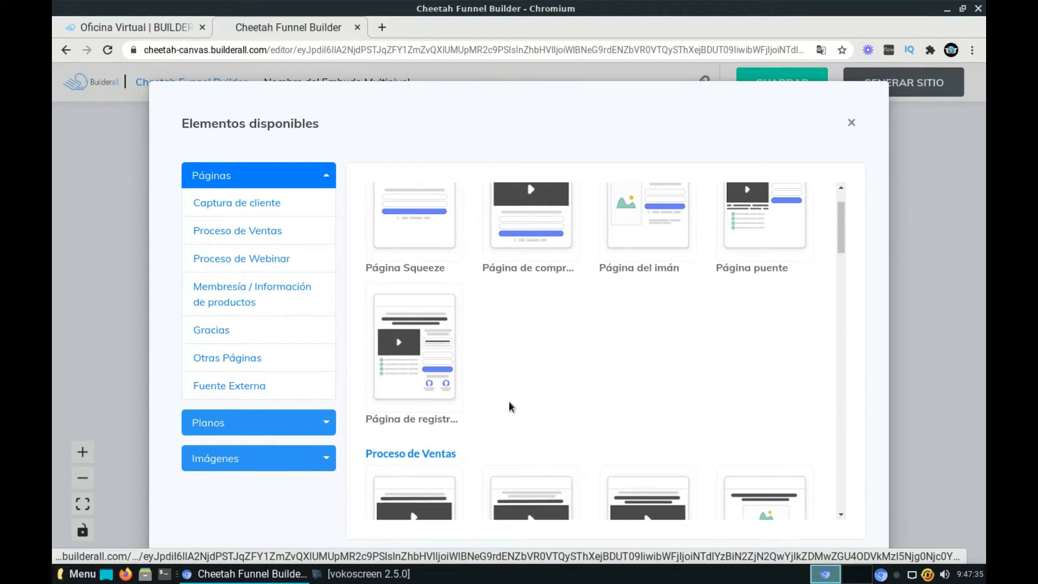
{"action": "scroll", "coordinate": [533, 380], "scroll_direction": "up", "scroll_amount": 2}
{"action": "scroll", "coordinate": [539, 337], "scroll_direction": "down", "scroll_amount": 6}
{"action": "scroll", "coordinate": [537, 346], "scroll_direction": "down", "scroll_amount": 1}
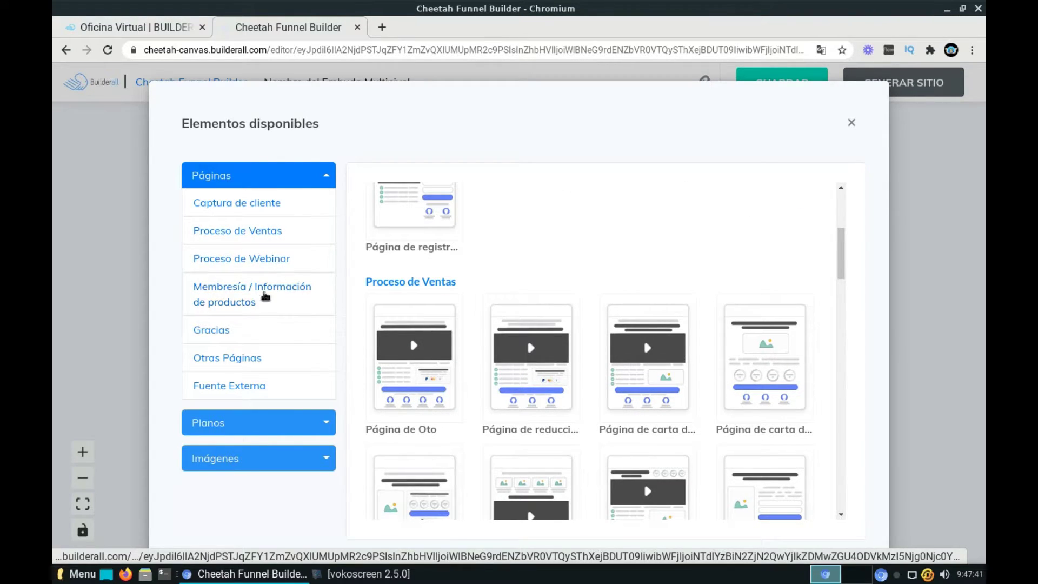
{"action": "left_click", "coordinate": [254, 334]}
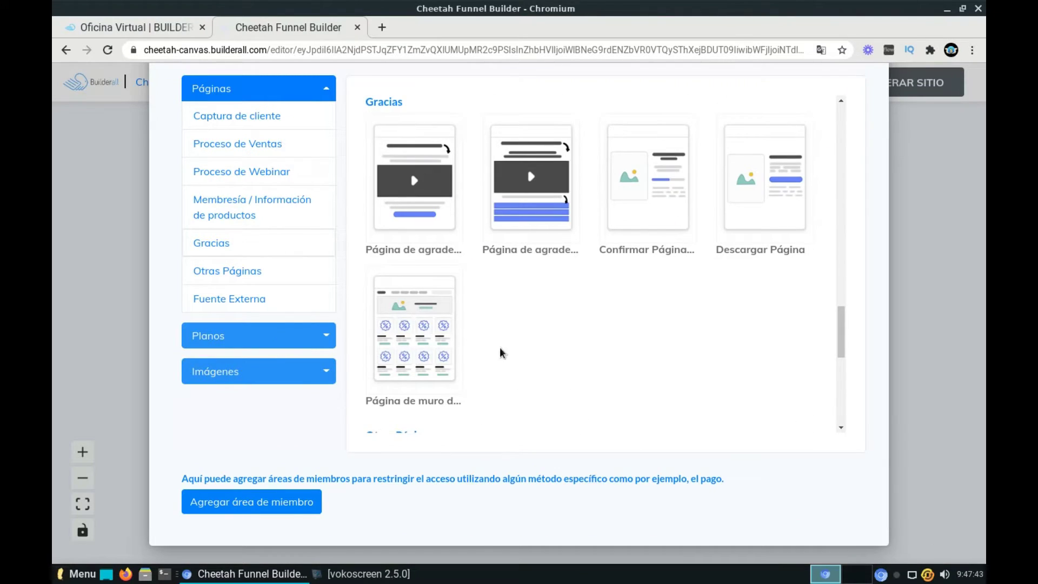
{"action": "mouse_move", "coordinate": [415, 212]}
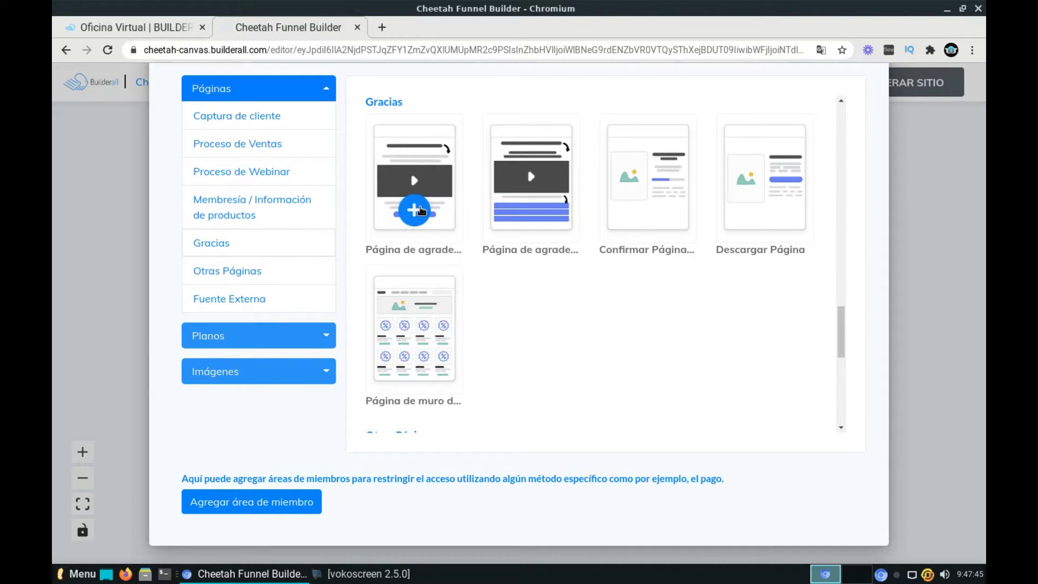
{"action": "left_click", "coordinate": [417, 212]}
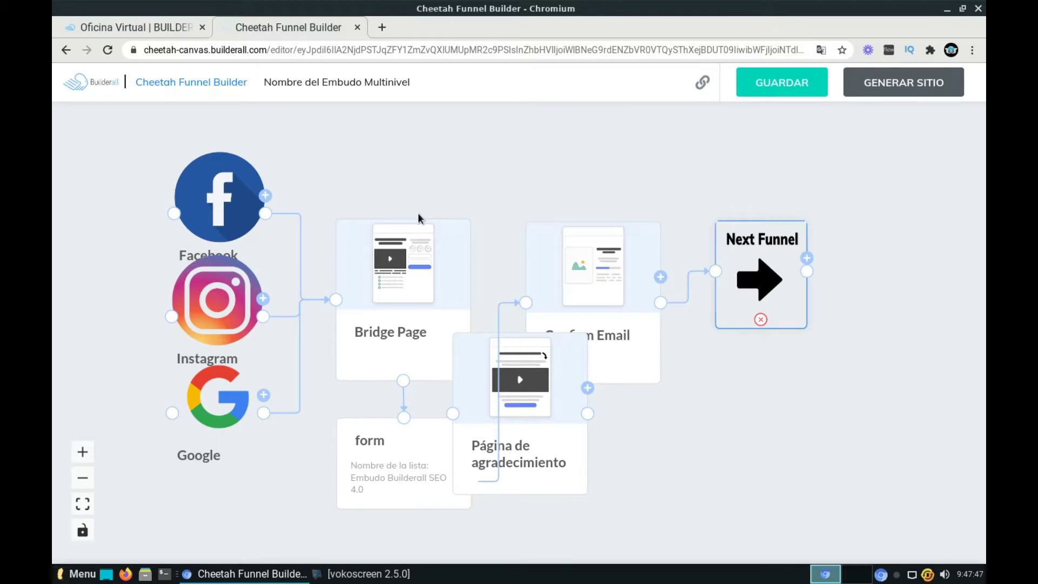
- Place the Página de agradecimiento below Next Funnel and connect Next Funnel's output to the page's input
{"action": "left_click_drag", "start_coordinate": [550, 408], "coordinate": [816, 391]}
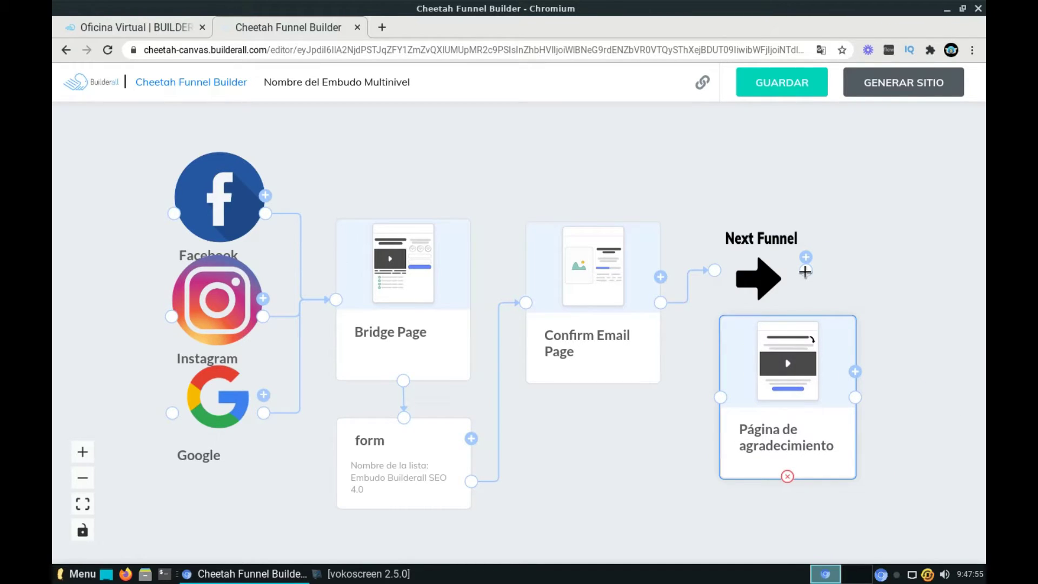
{"action": "left_click_drag", "start_coordinate": [805, 272], "coordinate": [719, 397]}
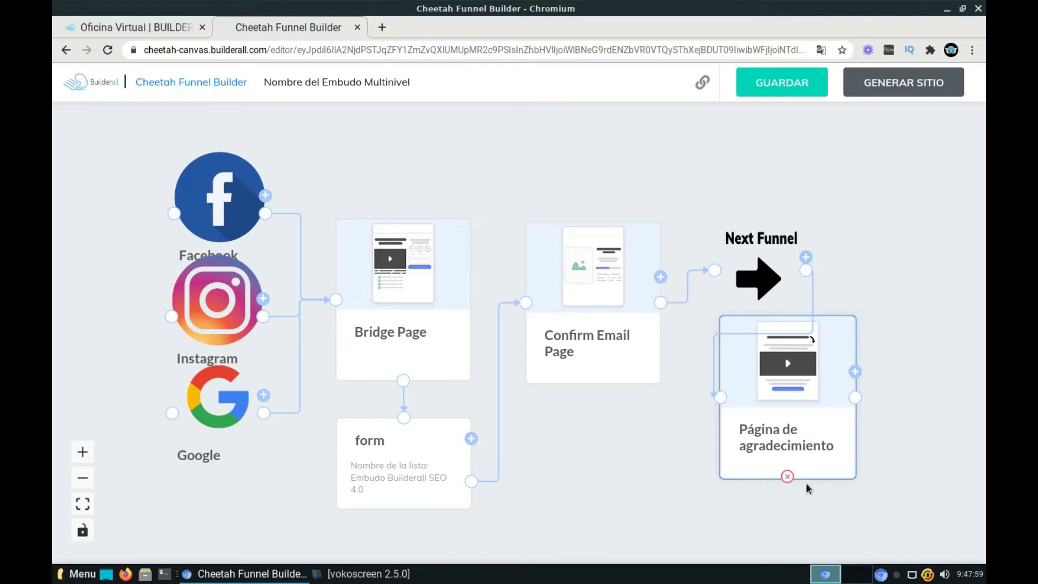
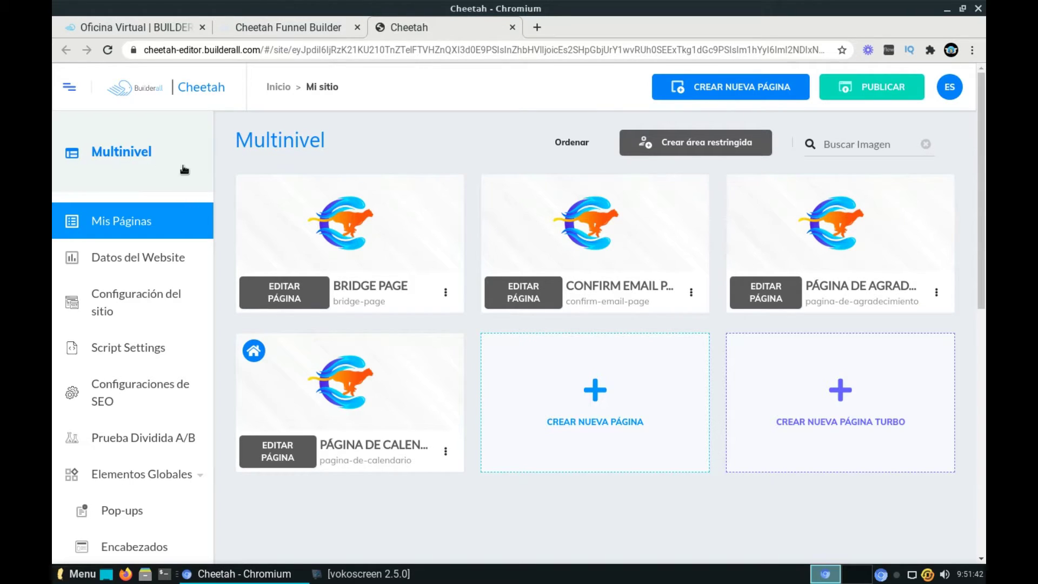
- Change the site's title to "Invirtiendo en Forex primeros pasos" in the general site configuration
{"action": "left_click", "coordinate": [112, 311]}
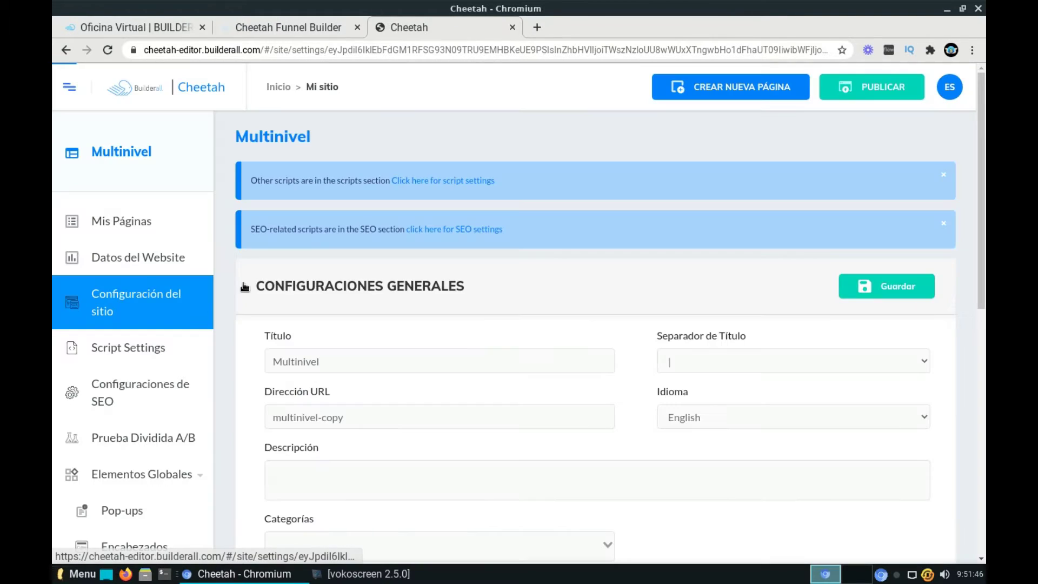
{"action": "left_click_drag", "start_coordinate": [394, 360], "coordinate": [266, 361]}
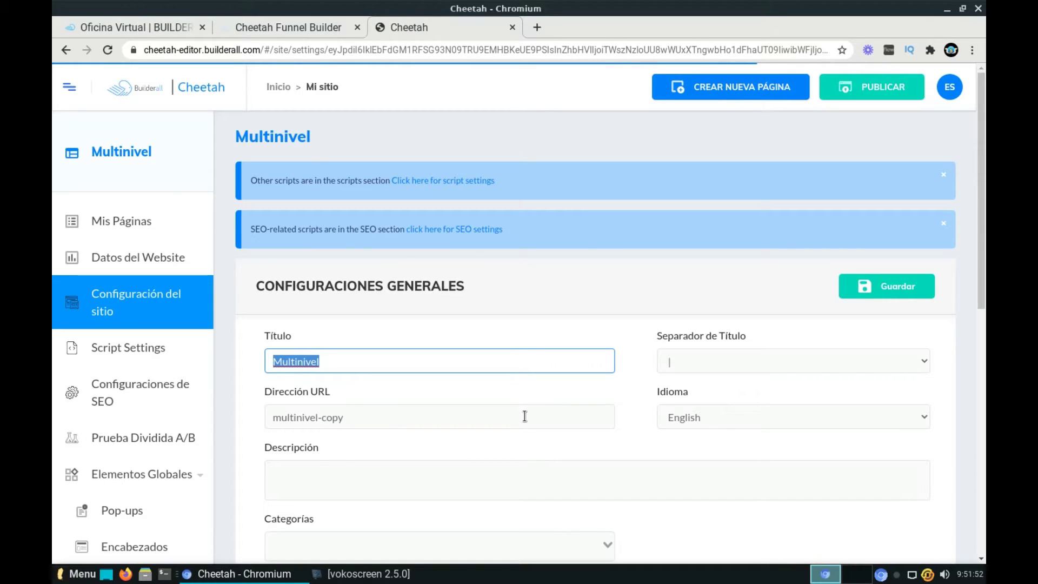
{"action": "type", "text": "Ini"}
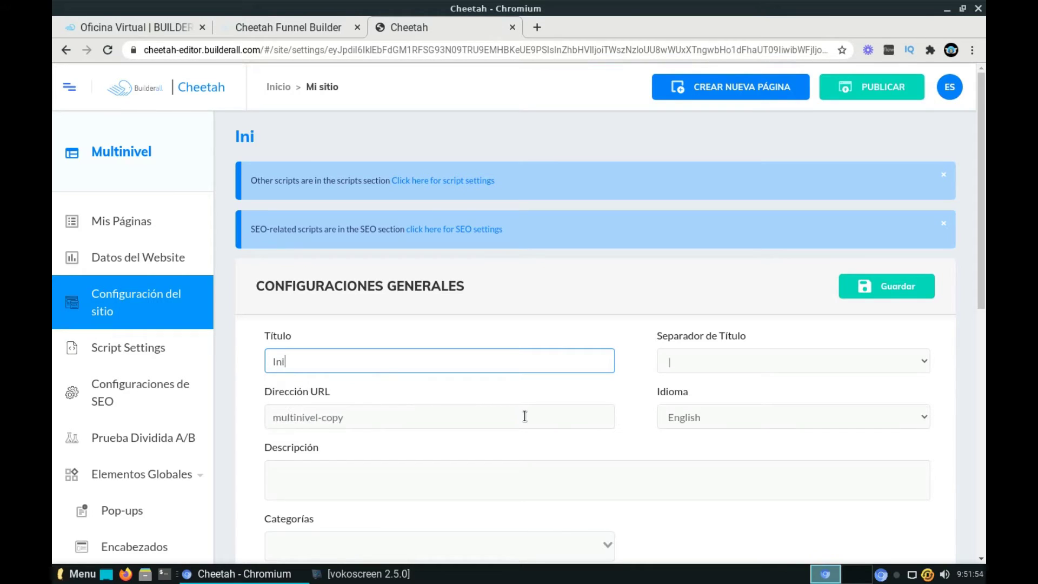
{"action": "key", "text": "BackSpace"}
{"action": "type", "text": "virtiendo en F"}
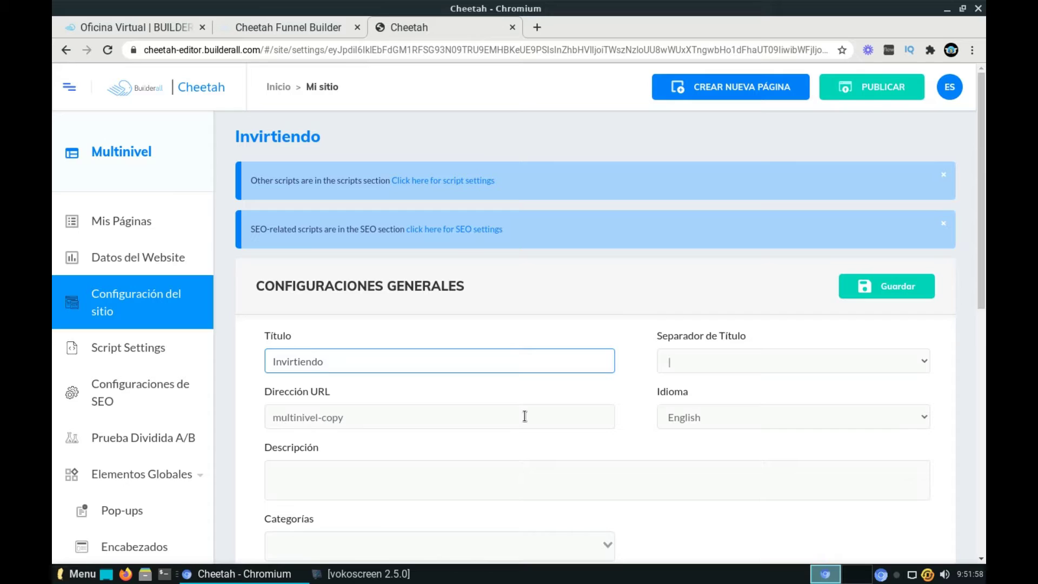
{"action": "type", "text": "orex "}
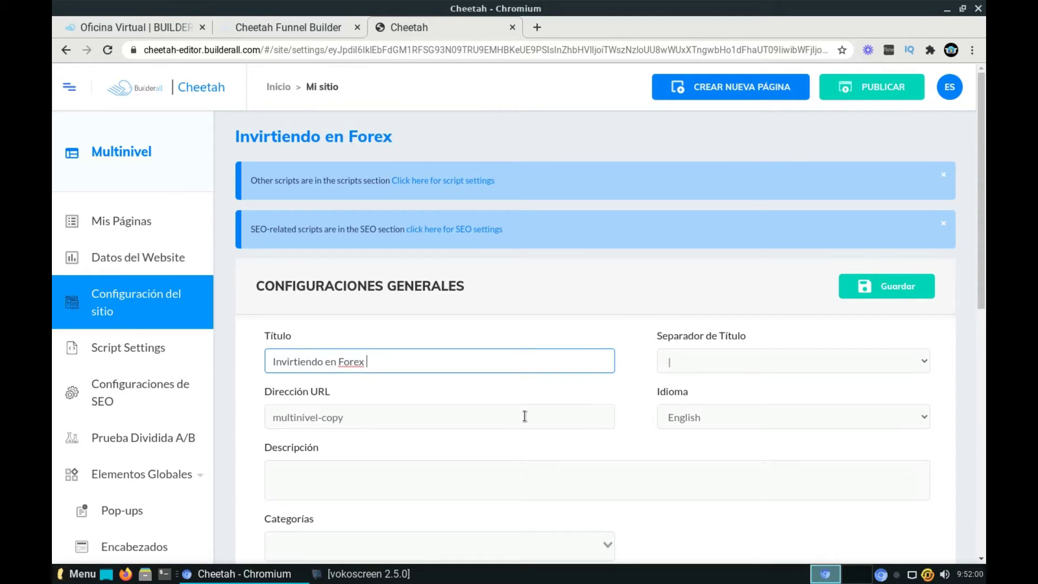
{"action": "type", "text": "primeros pasos"}
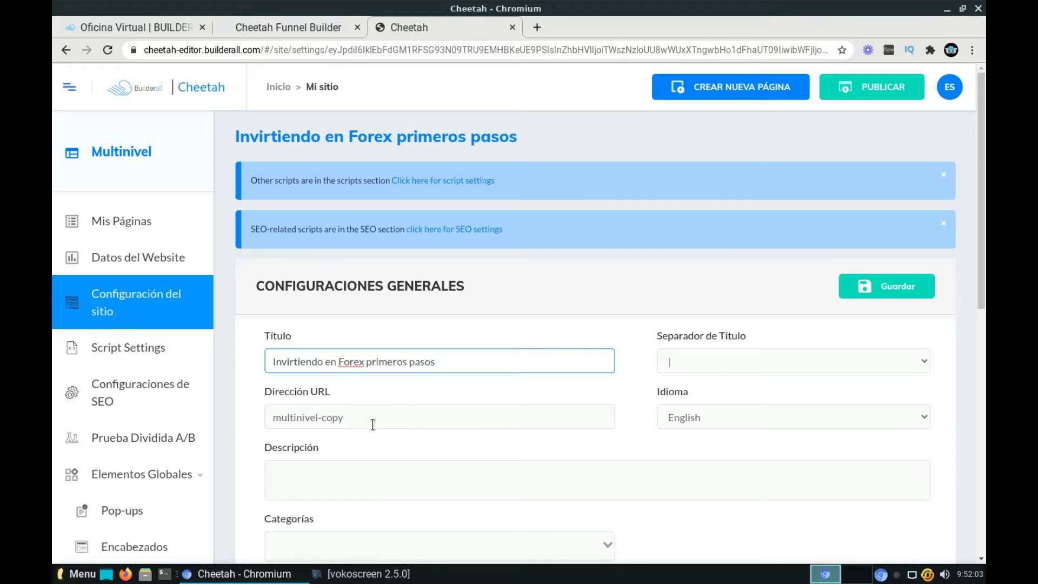
- Set the site's Dirección URL to video-gratis and its language to Español
{"action": "left_click_drag", "start_coordinate": [373, 420], "coordinate": [268, 419]}
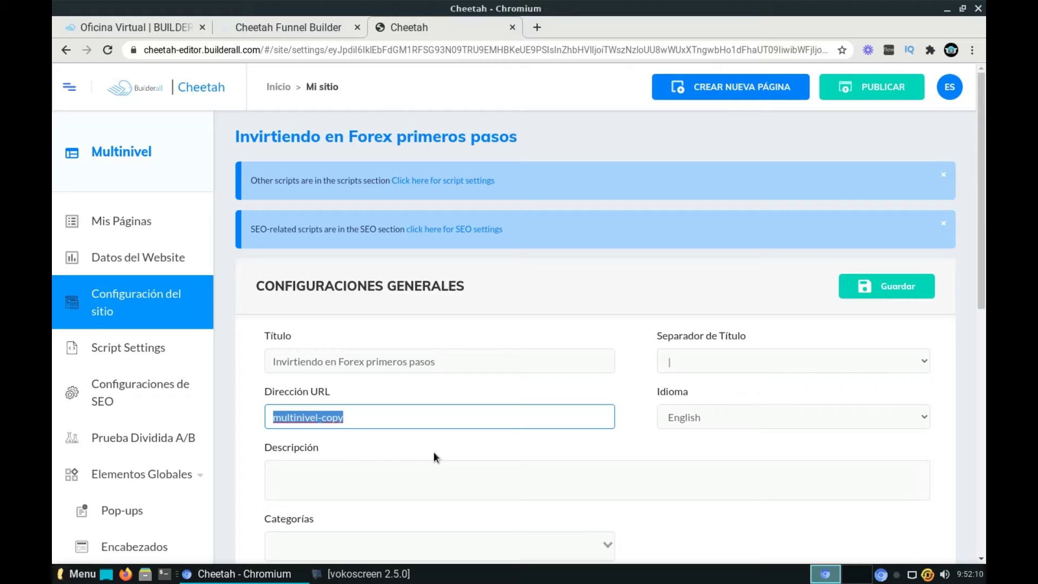
{"action": "type", "text": "video"}
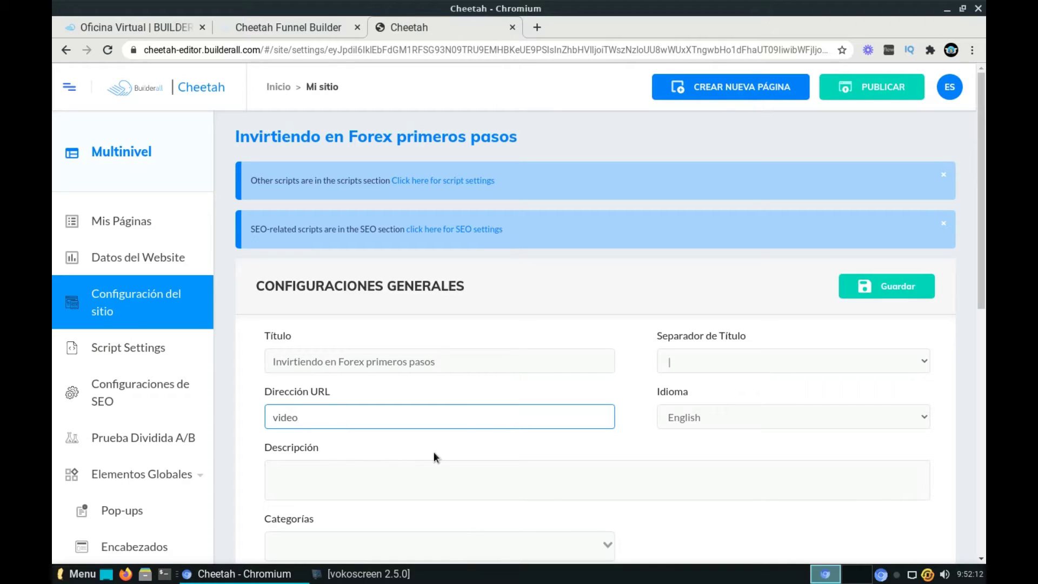
{"action": "type", "text": "-gratis"}
{"action": "left_click", "coordinate": [734, 416]}
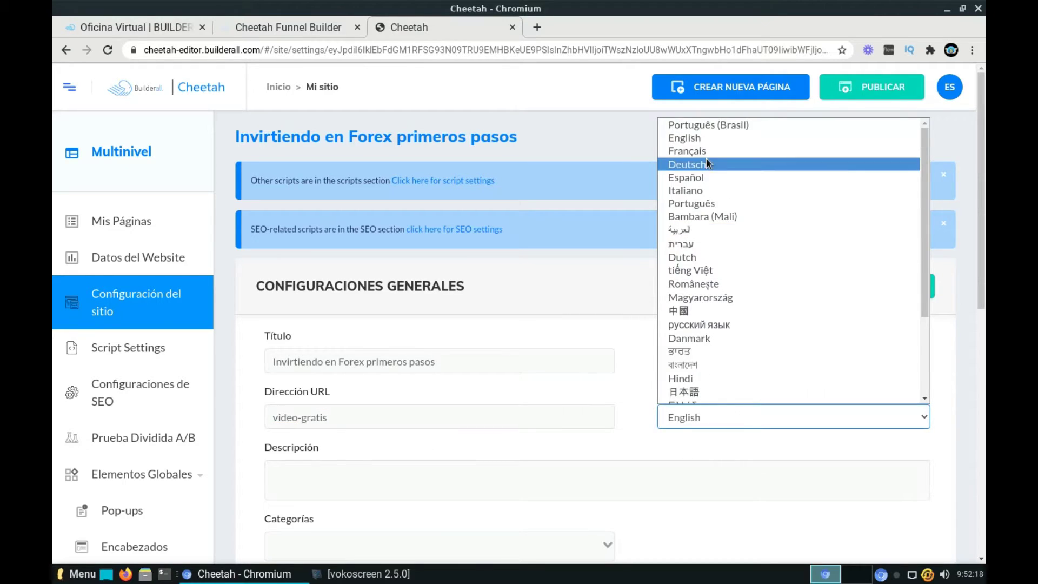
{"action": "left_click", "coordinate": [698, 177]}
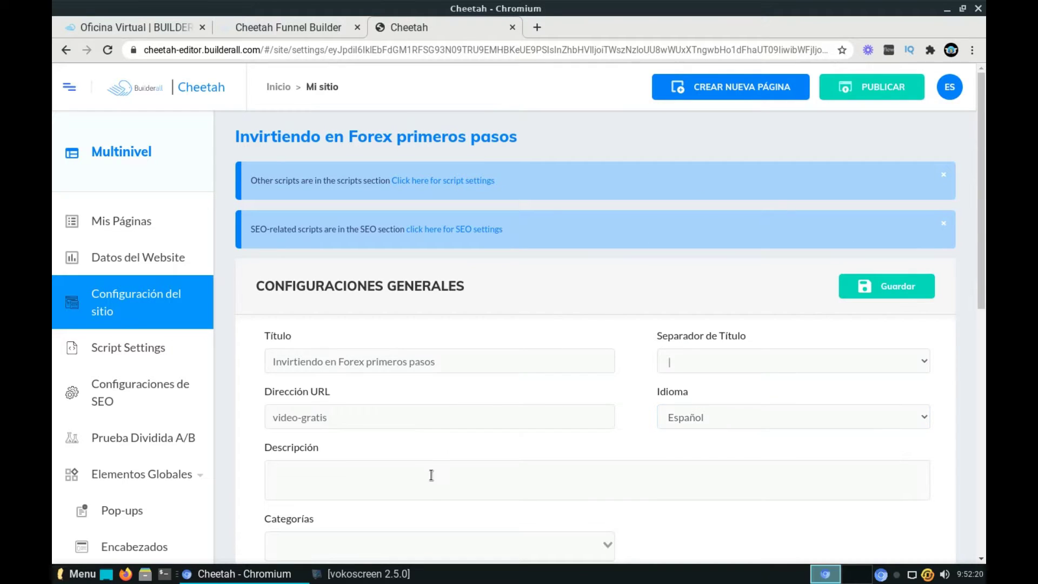
- Turn off Habilitar CRM and the "Hecho con" Builderall affiliate button, and save the site configuration
{"action": "scroll", "coordinate": [431, 472], "scroll_direction": "down", "scroll_amount": 3}
{"action": "scroll", "coordinate": [431, 402], "scroll_direction": "down", "scroll_amount": 2}
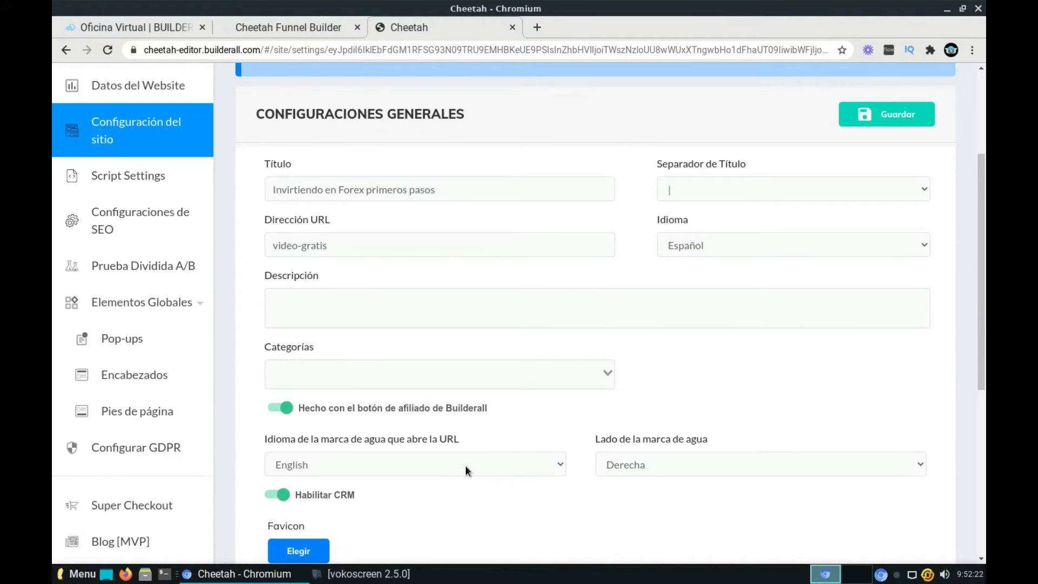
{"action": "left_click", "coordinate": [465, 465]}
{"action": "left_click", "coordinate": [516, 521]}
{"action": "scroll", "coordinate": [353, 489], "scroll_direction": "down", "scroll_amount": 2}
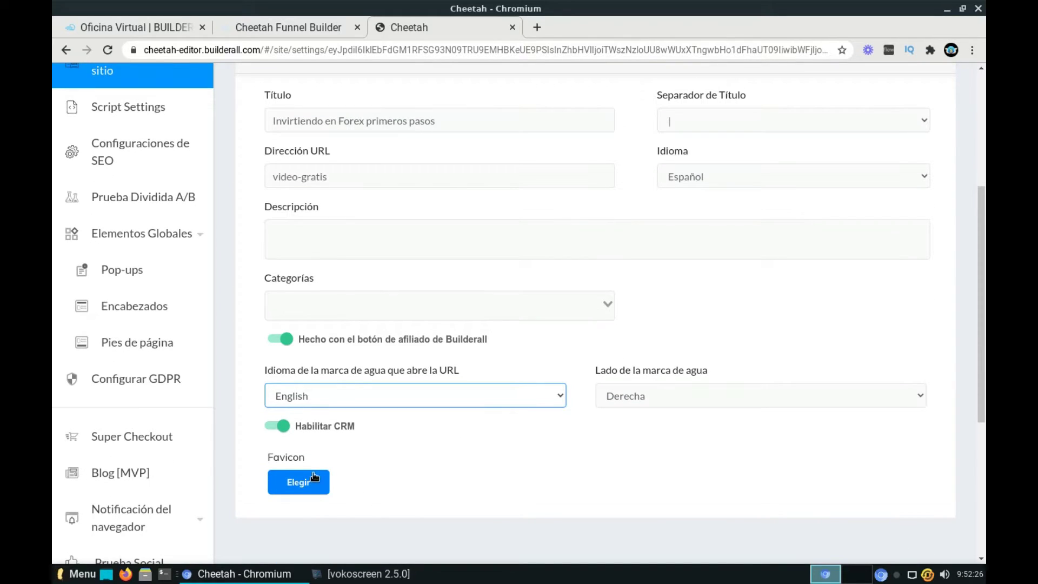
{"action": "left_click", "coordinate": [280, 427]}
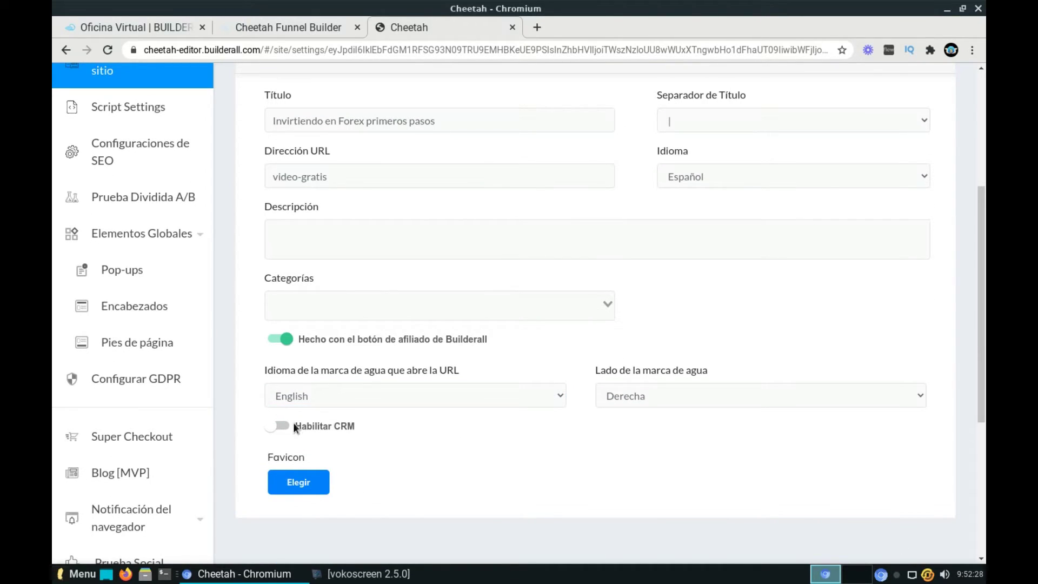
{"action": "left_click", "coordinate": [279, 338]}
{"action": "scroll", "coordinate": [452, 405], "scroll_direction": "up", "scroll_amount": 5}
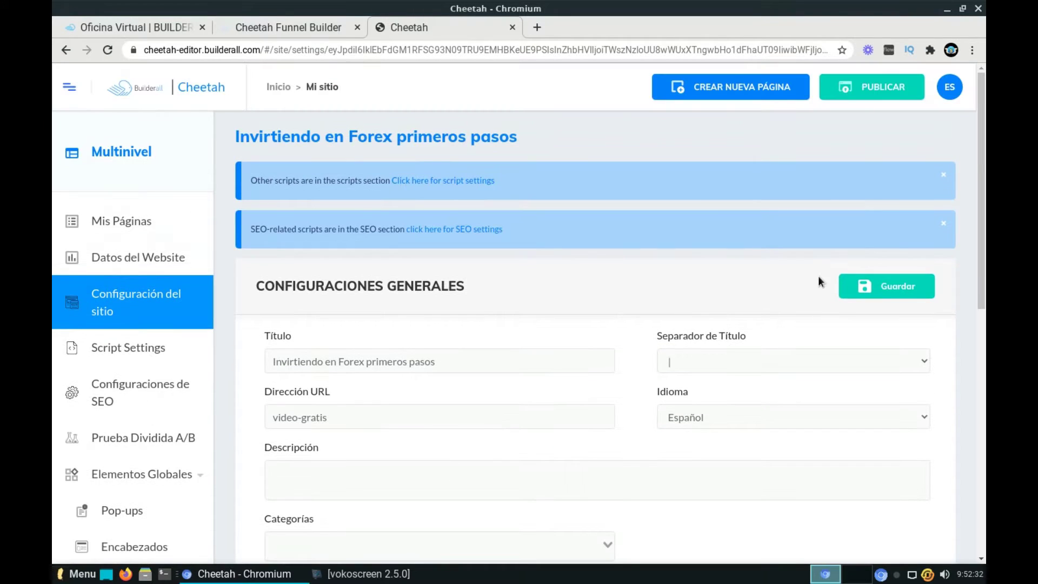
{"action": "left_click", "coordinate": [865, 286]}
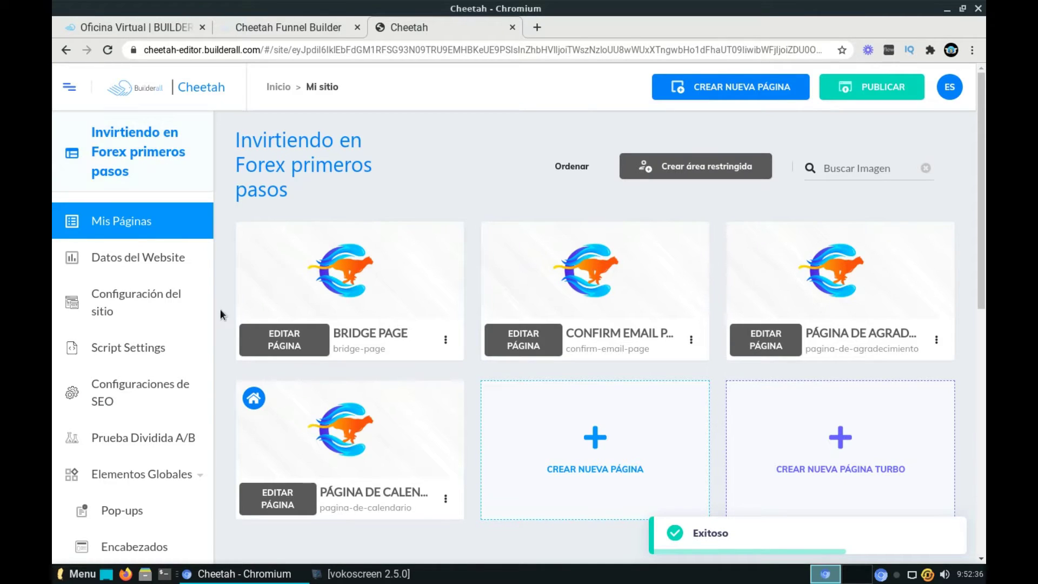
- Open the Bridge Page for editing and delete the YouTube video below its title
{"action": "left_click", "coordinate": [301, 340]}
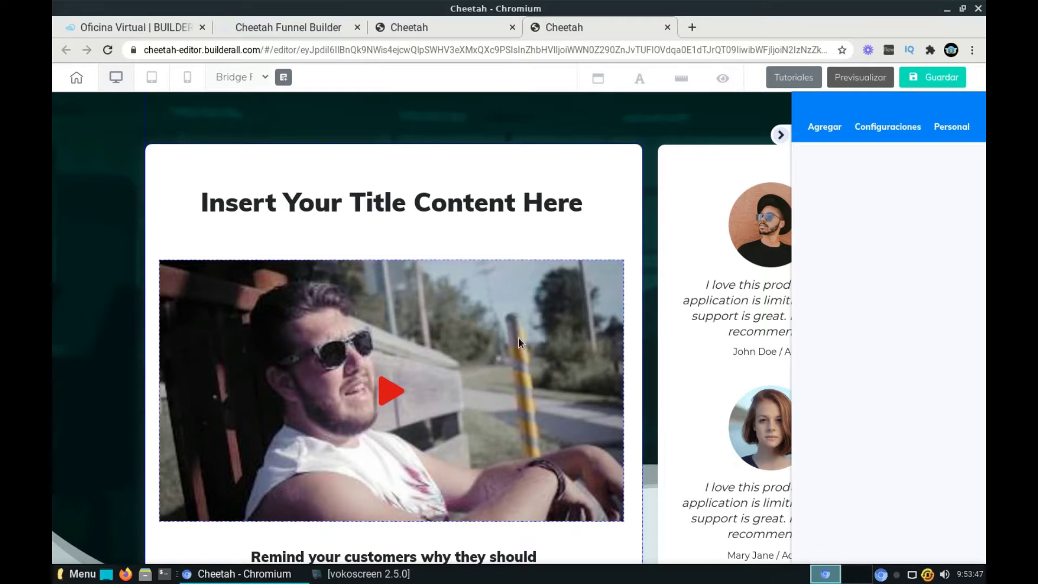
{"action": "left_click", "coordinate": [560, 277]}
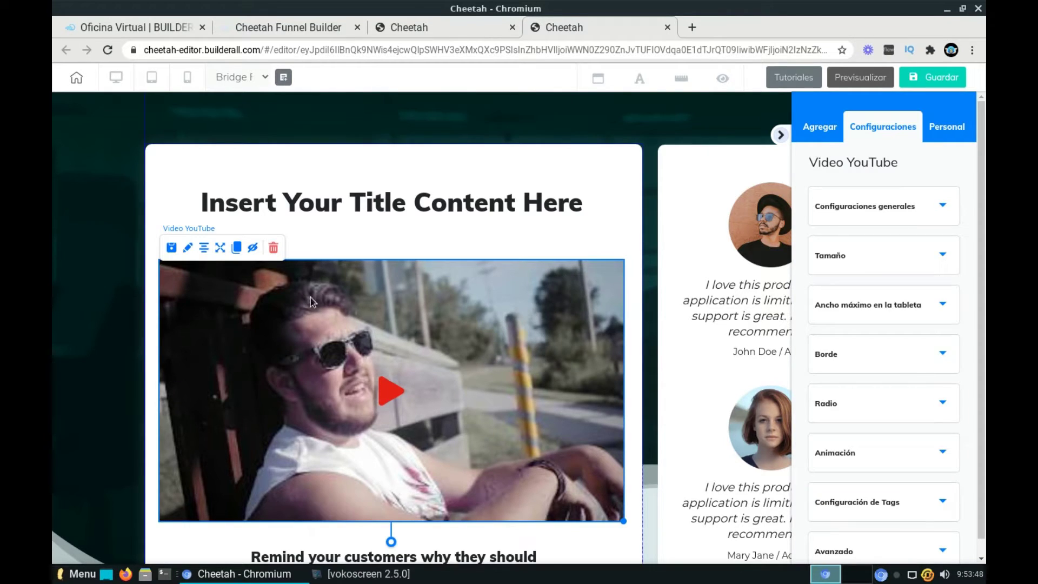
{"action": "left_click", "coordinate": [274, 249]}
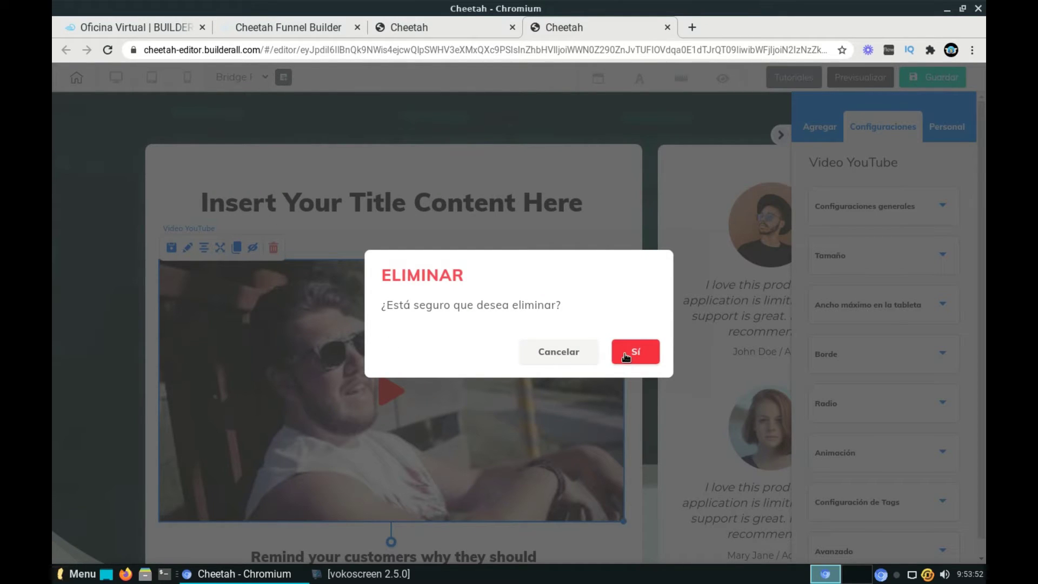
{"action": "key", "text": "Return"}
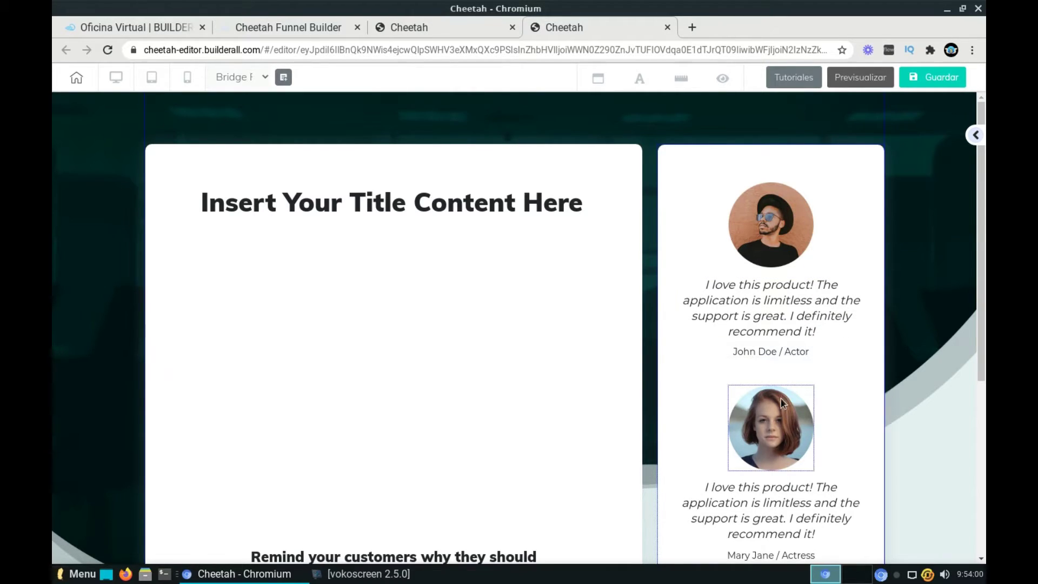
- Open the "Insert Your Title Content Here" title on the Bridge Page for text editing and select its whole text
{"action": "scroll", "coordinate": [550, 403], "scroll_direction": "down", "scroll_amount": 4}
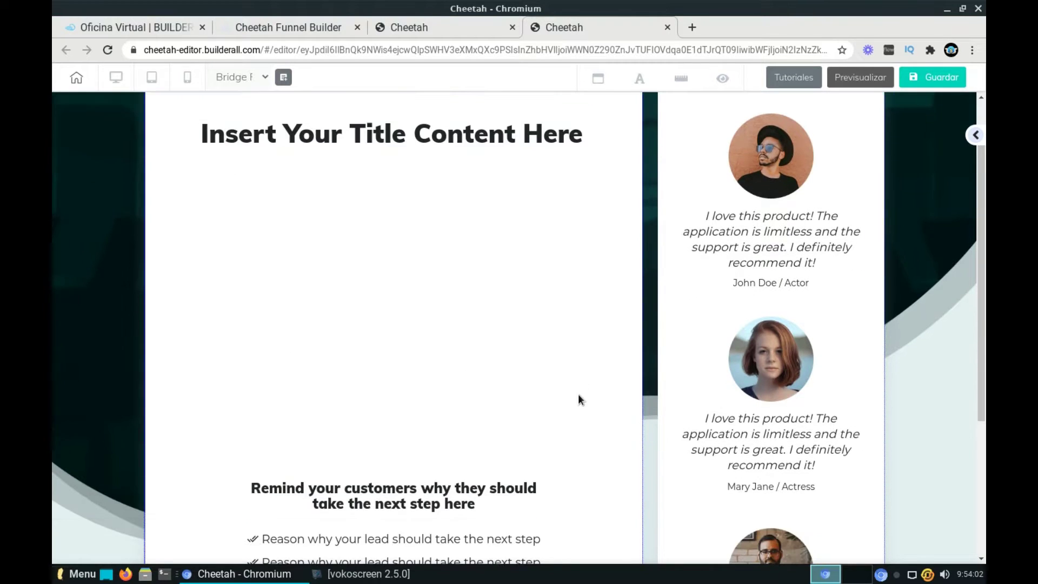
{"action": "scroll", "coordinate": [586, 406], "scroll_direction": "down", "scroll_amount": 1}
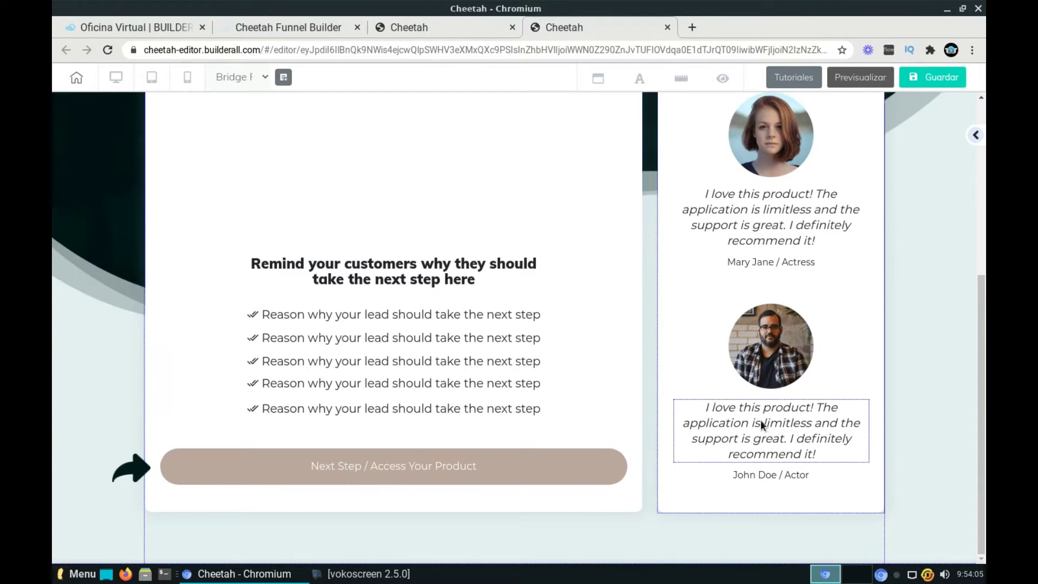
{"action": "scroll", "coordinate": [449, 308], "scroll_direction": "up", "scroll_amount": 5}
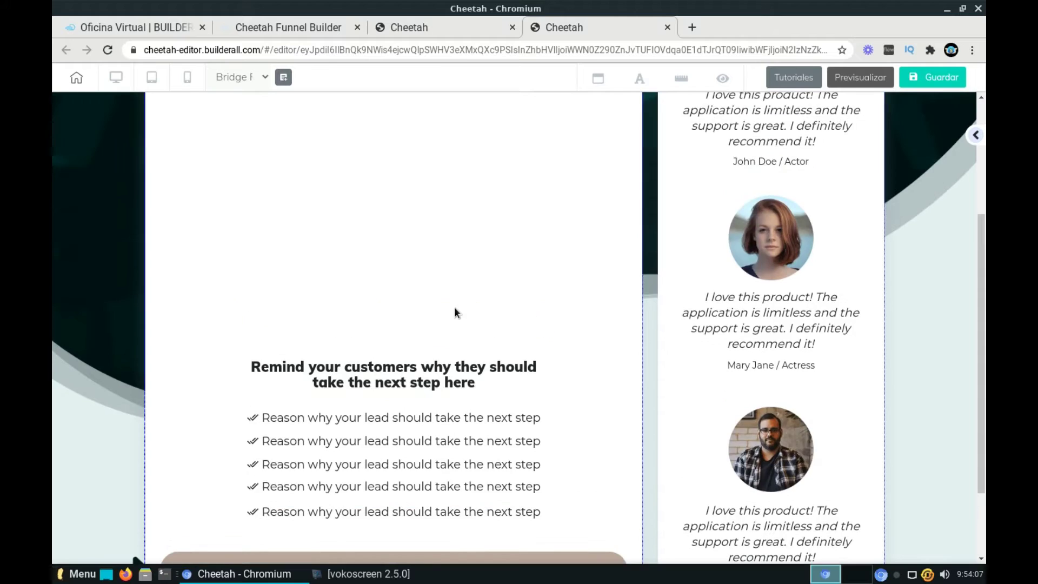
{"action": "left_click", "coordinate": [308, 215]}
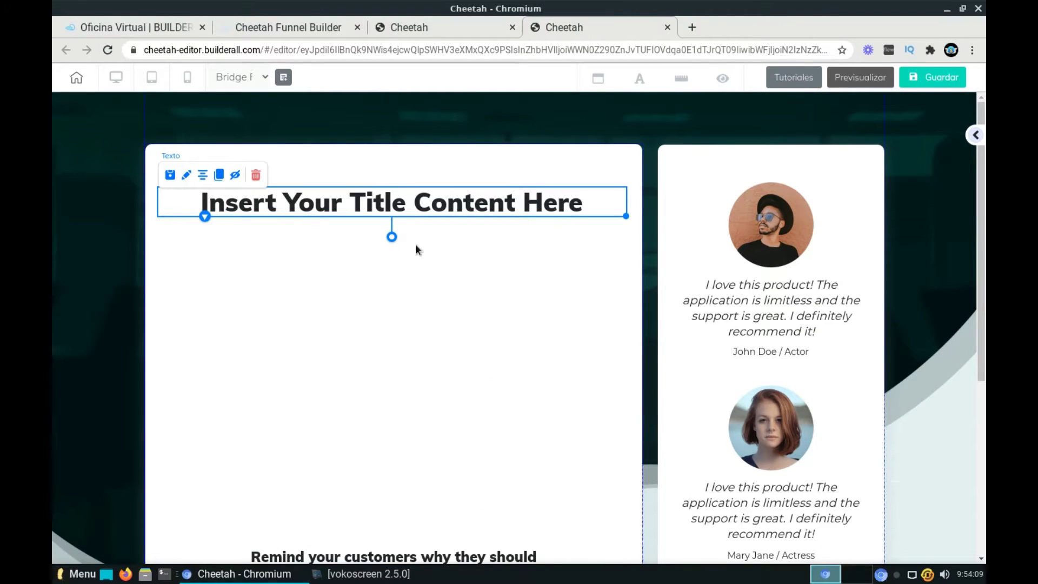
{"action": "left_click", "coordinate": [597, 204]}
{"action": "left_click_drag", "start_coordinate": [598, 204], "coordinate": [199, 212]}
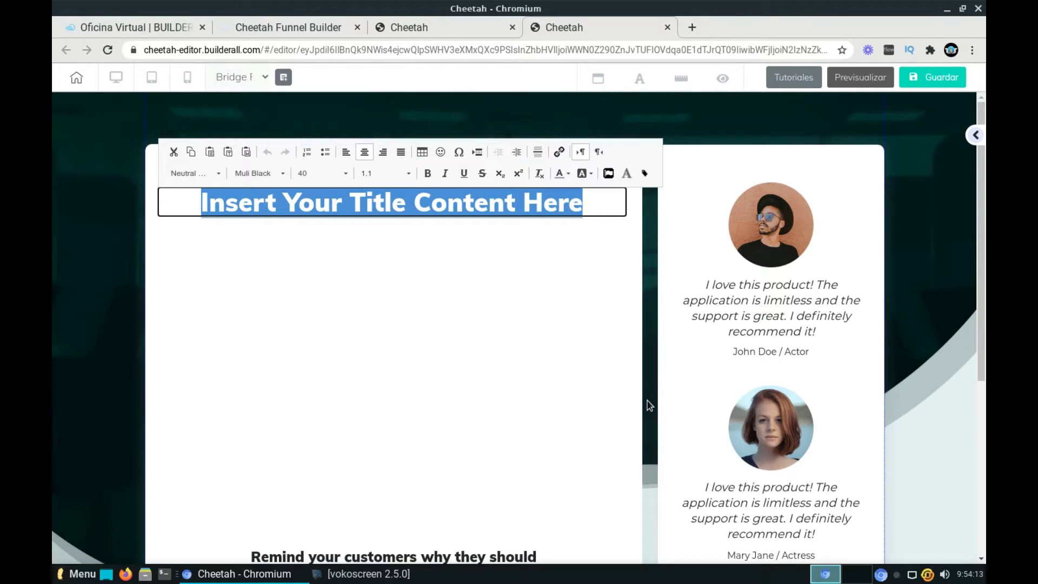
{"action": "type", "text": "Si de"}
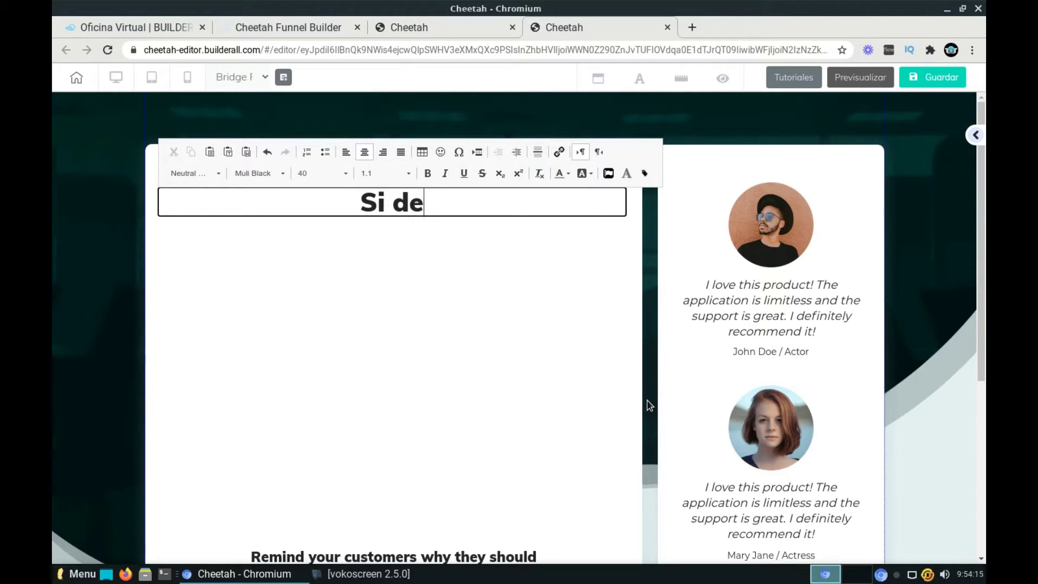
{"action": "type", "text": "seas aprender a cmo"}
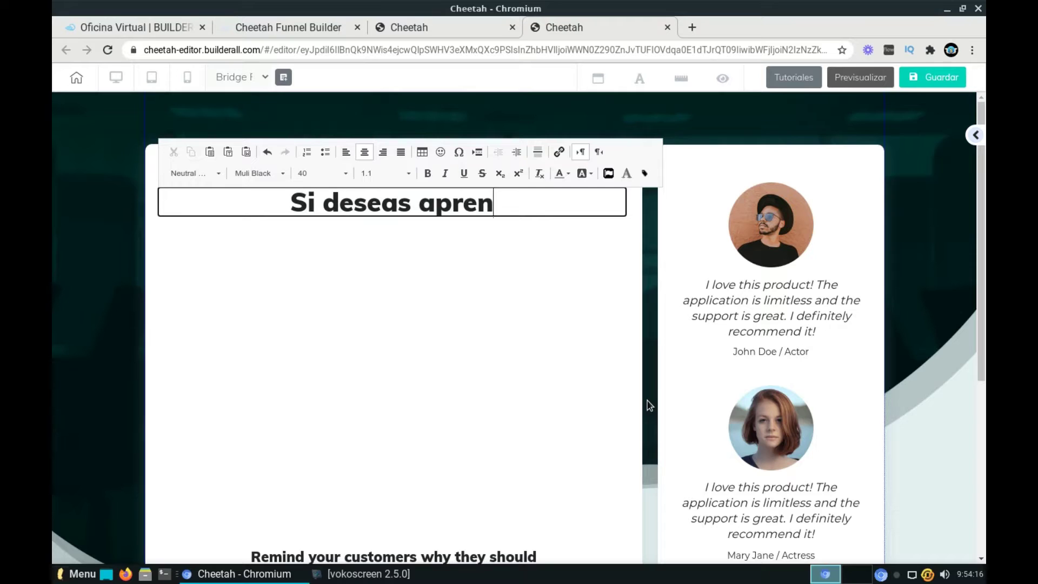
{"action": "key", "text": "BackSpace"}
{"action": "key", "text": "BackSpace"}
{"action": "key", "text": "BackSpace"}
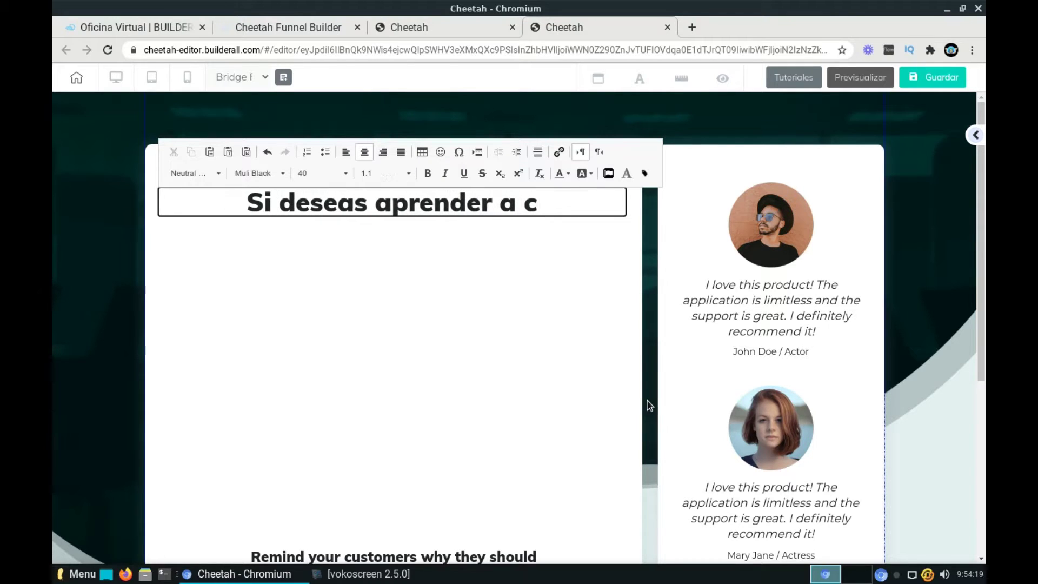
{"action": "type", "text": "como"}
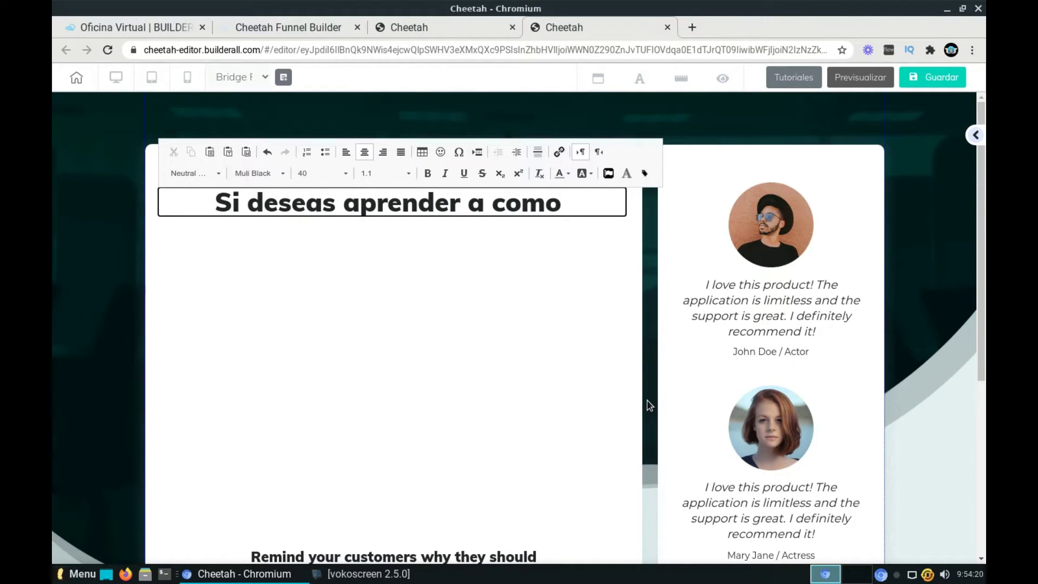
{"action": "key", "text": "BackSpace"}
{"action": "key", "text": "BackSpace"}
{"action": "key", "text": "BackSpace"}
{"action": "key", "text": "BackSpace"}
{"action": "key", "text": "BackSpace"}
{"action": "key", "text": "BackSpace"}
{"action": "key", "text": "BackSpace"}
{"action": "key", "text": "BackSpace"}
{"action": "key", "text": "BackSpace"}
{"action": "key", "text": "BackSpace"}
{"action": "key", "text": "BackSpace"}
{"action": "key", "text": "BackSpace"}
{"action": "key", "text": "BackSpace"}
{"action": "key", "text": "BackSpace"}
{"action": "key", "text": "BackSpace"}
{"action": "key", "text": "BackSpace"}
{"action": "key", "text": "BackSpace"}
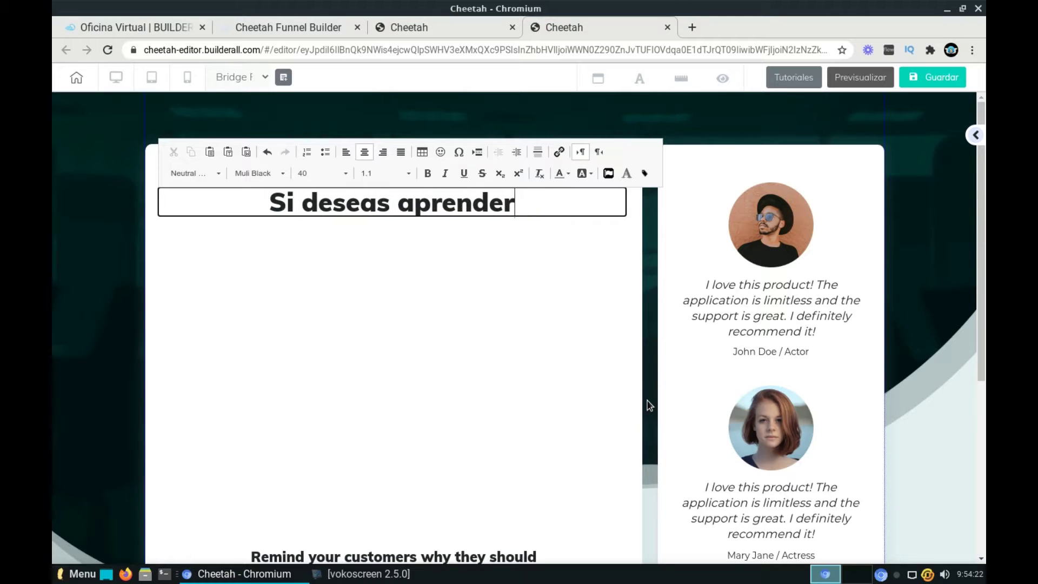
{"action": "key", "text": "BackSpace"}
{"action": "key", "text": "BackSpace"}
{"action": "key", "text": "BackSpace"}
{"action": "key", "text": "BackSpace"}
{"action": "key", "text": "BackSpace"}
{"action": "key", "text": "BackSpace"}
{"action": "key", "text": "BackSpace"}
{"action": "key", "text": "BackSpace"}
{"action": "key", "text": "BackSpace"}
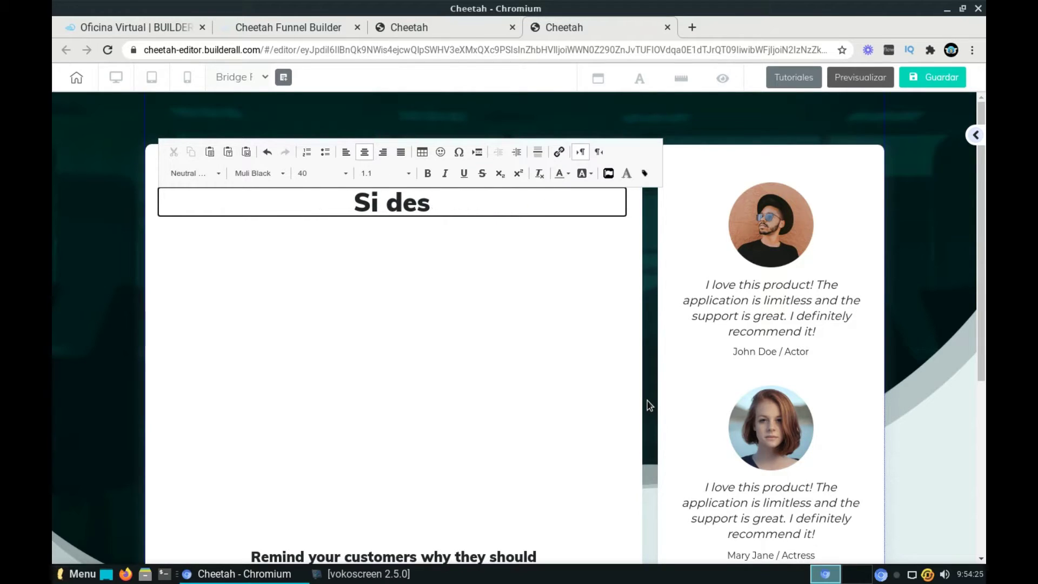
- Enter "Aprende sobre Forex" as the Bridge Page title and finish editing the text
{"action": "type", "text": "Apr"}
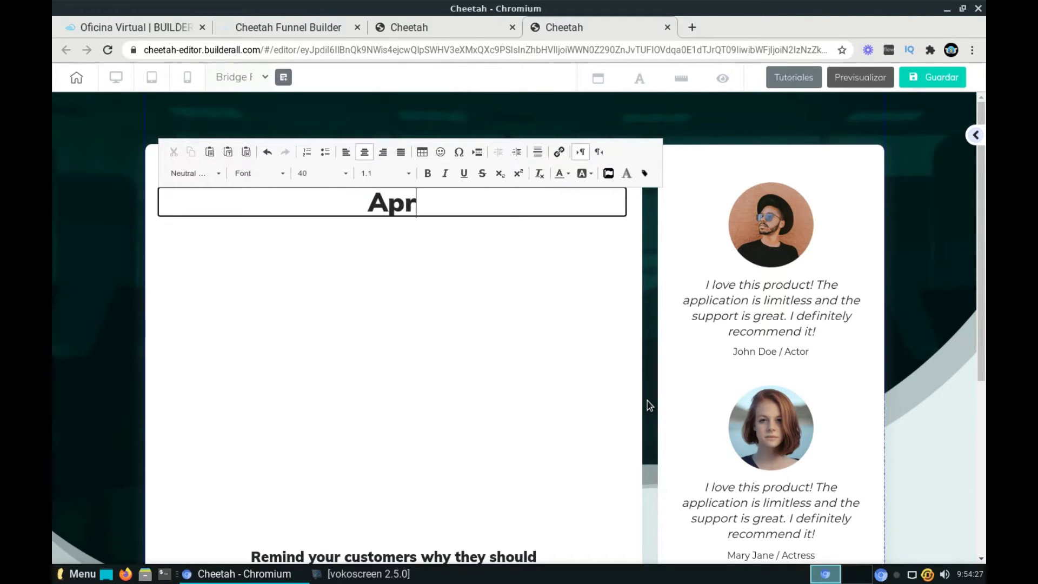
{"action": "type", "text": "ende sobre "}
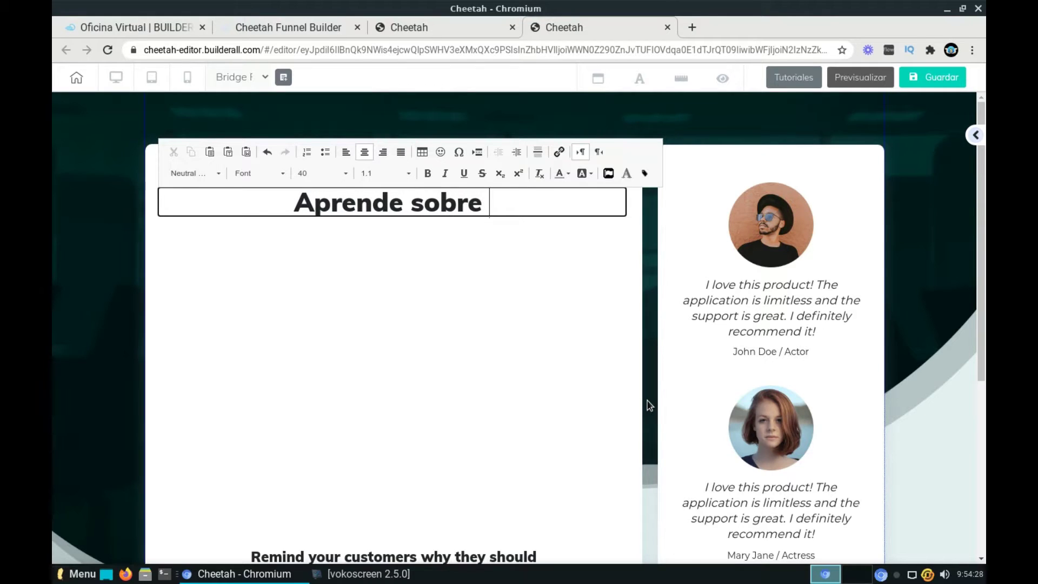
{"action": "type", "text": "Forex"}
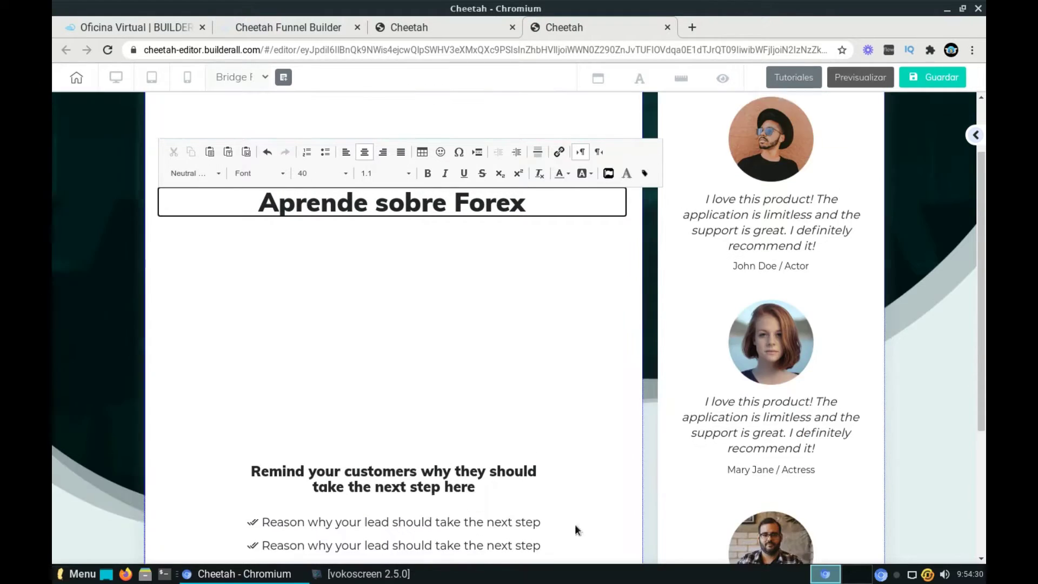
{"action": "left_click", "coordinate": [449, 428]}
- Move the "Remind your customers why they should take the next step here" heading up to just below the page title
{"action": "scroll", "coordinate": [449, 432], "scroll_direction": "down", "scroll_amount": 5}
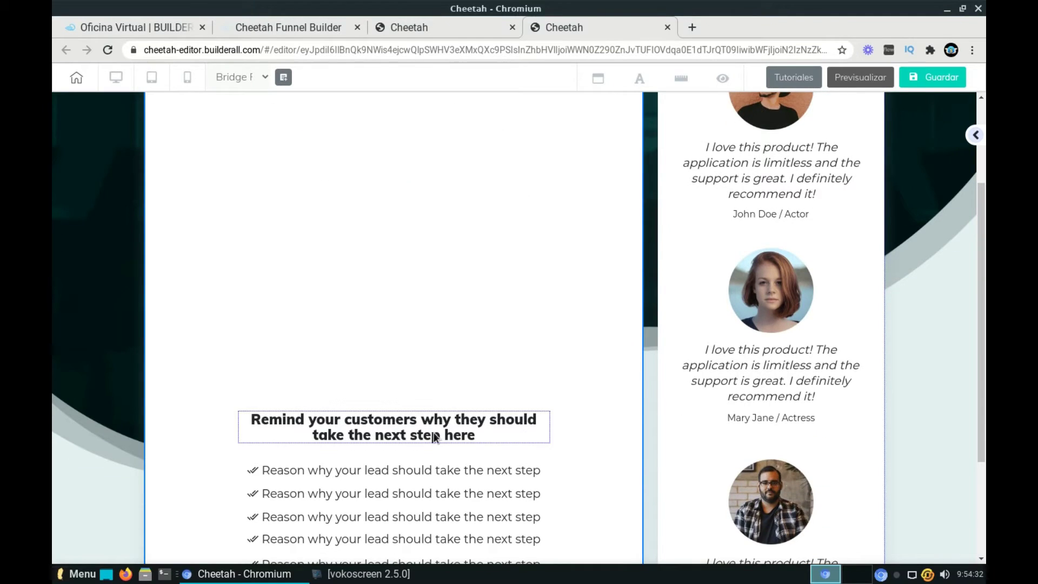
{"action": "left_click_drag", "start_coordinate": [438, 435], "coordinate": [430, 144]}
{"action": "scroll", "coordinate": [454, 383], "scroll_direction": "up", "scroll_amount": 3}
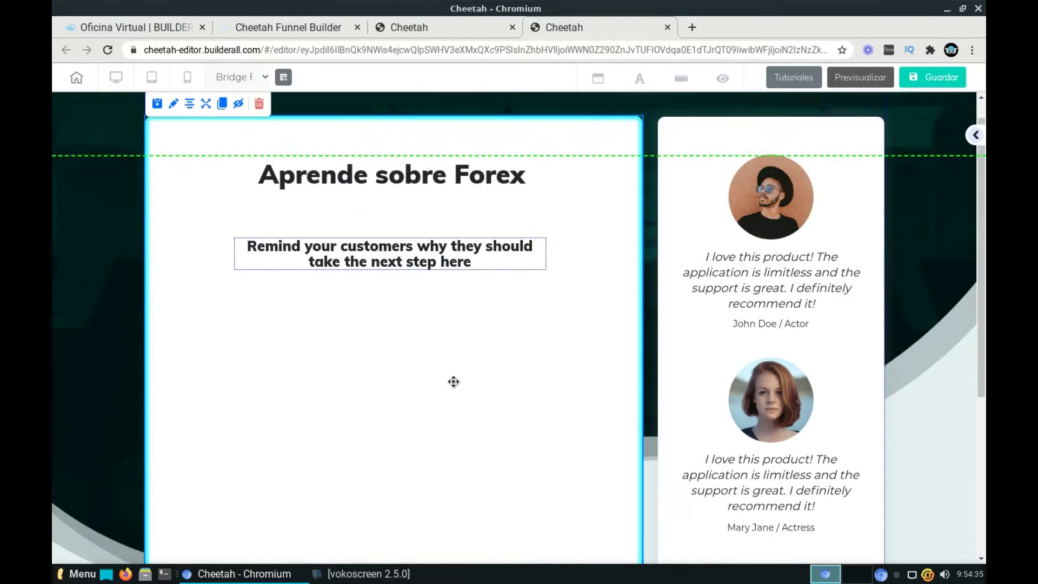
- Examine the layout of the main white panel, from its headings down to the reasons list and the next-step button
{"action": "scroll", "coordinate": [454, 436], "scroll_direction": "down", "scroll_amount": 3}
{"action": "scroll", "coordinate": [435, 462], "scroll_direction": "down", "scroll_amount": 2}
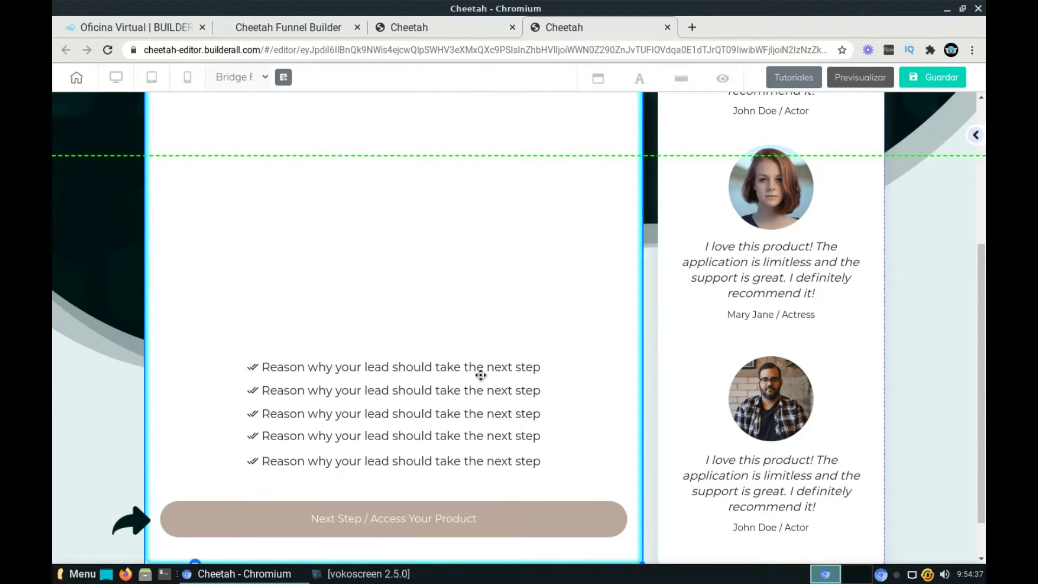
{"action": "scroll", "coordinate": [478, 374], "scroll_direction": "down", "scroll_amount": 1}
{"action": "scroll", "coordinate": [399, 431], "scroll_direction": "up", "scroll_amount": 3}
{"action": "scroll", "coordinate": [399, 432], "scroll_direction": "down", "scroll_amount": 3}
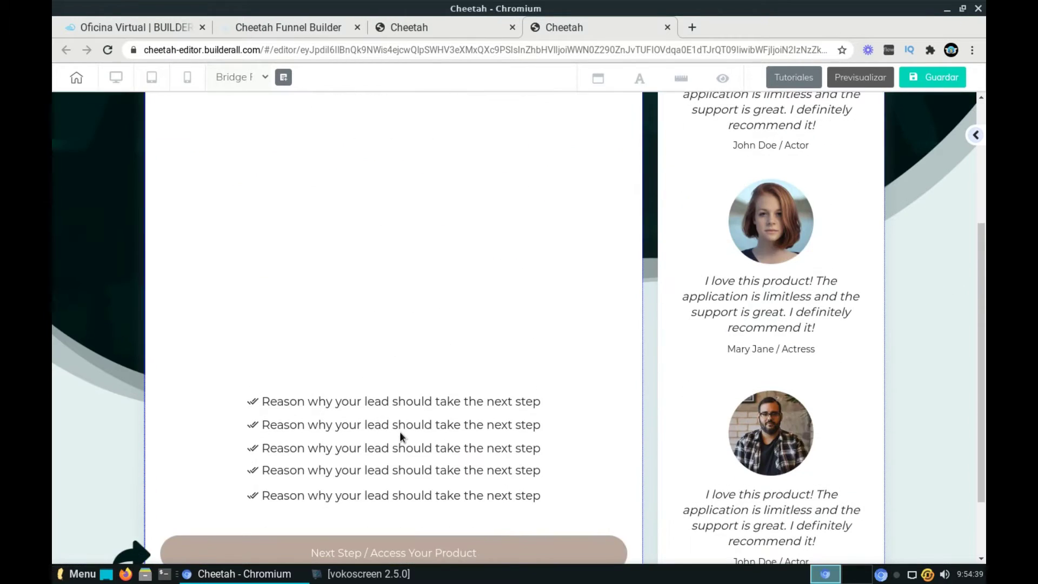
{"action": "left_click", "coordinate": [413, 372]}
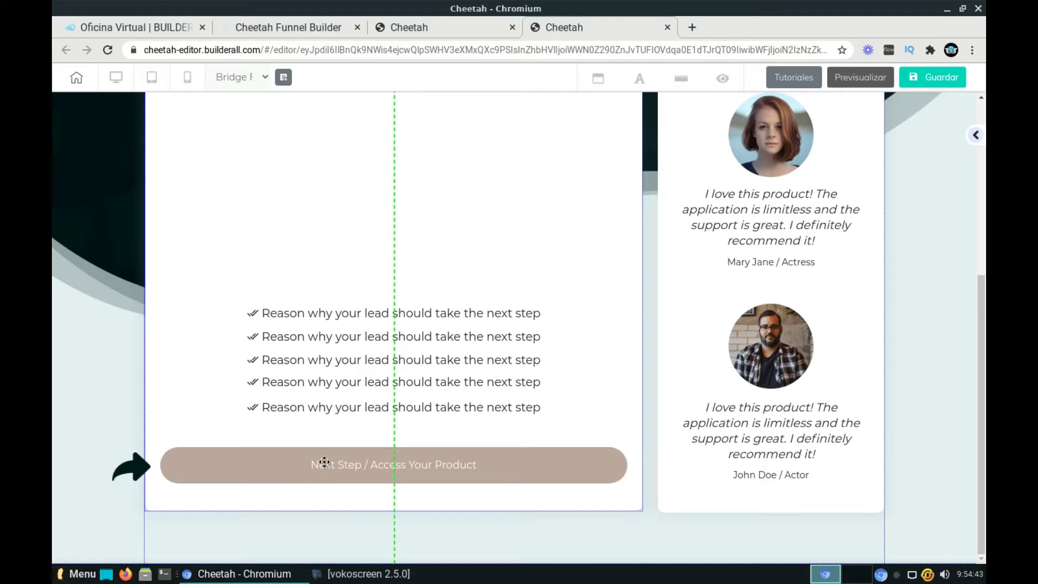
{"action": "scroll", "coordinate": [529, 459], "scroll_direction": "up", "scroll_amount": 5}
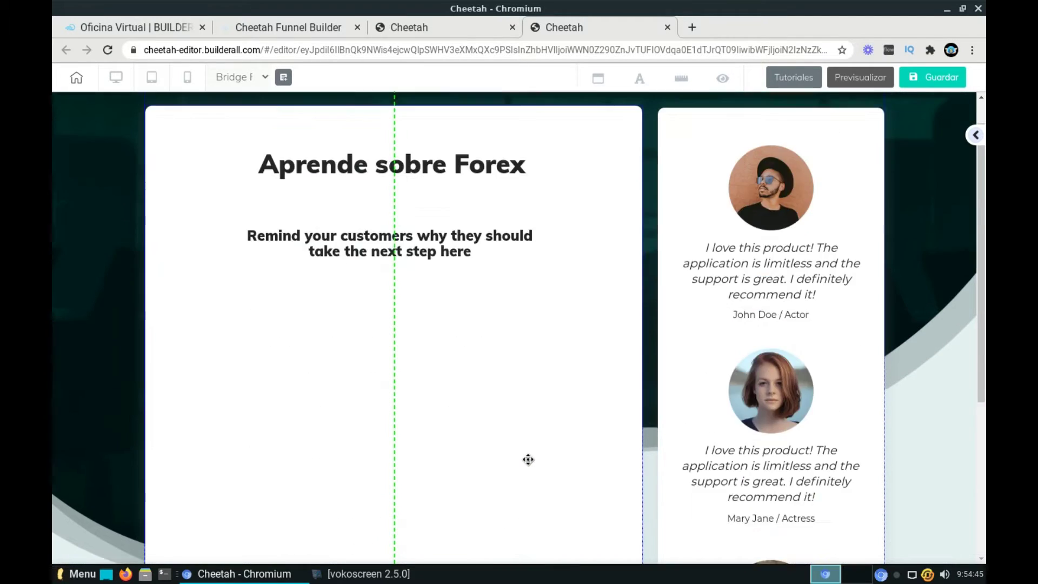
{"action": "scroll", "coordinate": [522, 471], "scroll_direction": "down", "scroll_amount": 3}
{"action": "scroll", "coordinate": [455, 476], "scroll_direction": "down", "scroll_amount": 2}
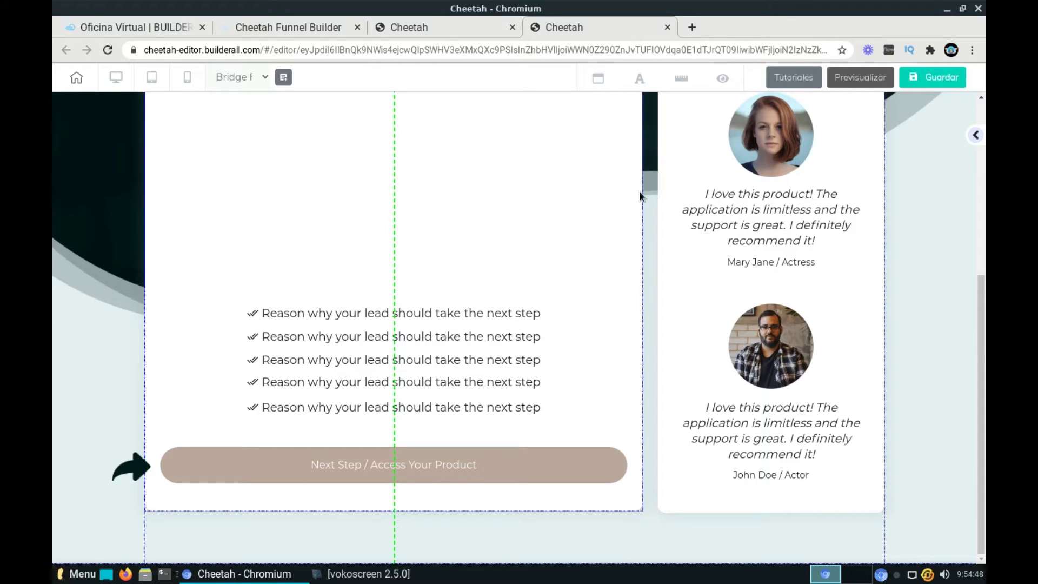
{"action": "mouse_move", "coordinate": [427, 360]}
{"action": "left_mouse_down"}
{"action": "mouse_move", "coordinate": [401, 322]}
{"action": "mouse_move", "coordinate": [439, 318]}
{"action": "mouse_move", "coordinate": [432, 364]}
{"action": "mouse_move", "coordinate": [431, 355]}
{"action": "left_mouse_up"}
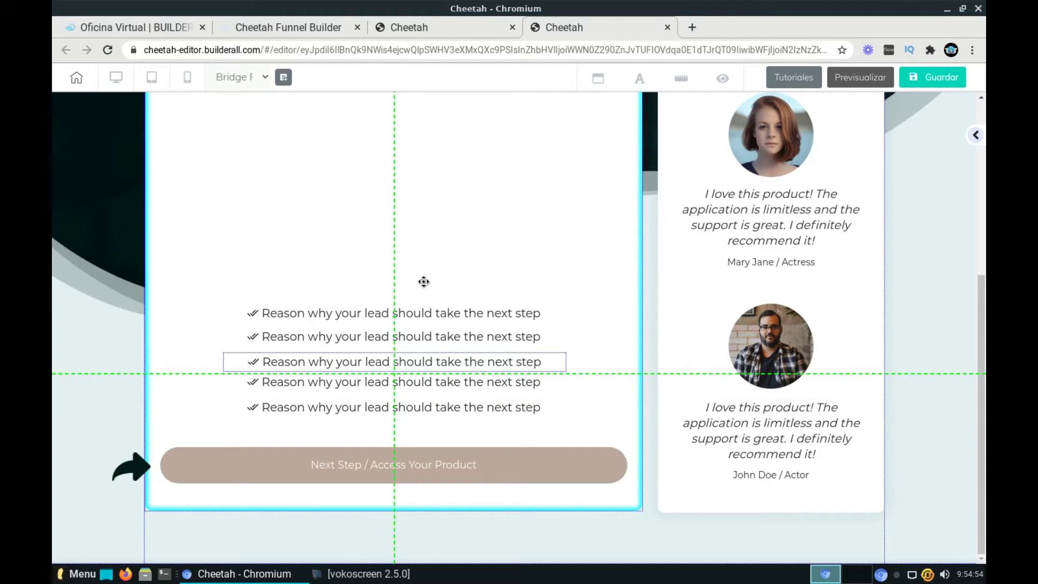
{"action": "left_click", "coordinate": [467, 301]}
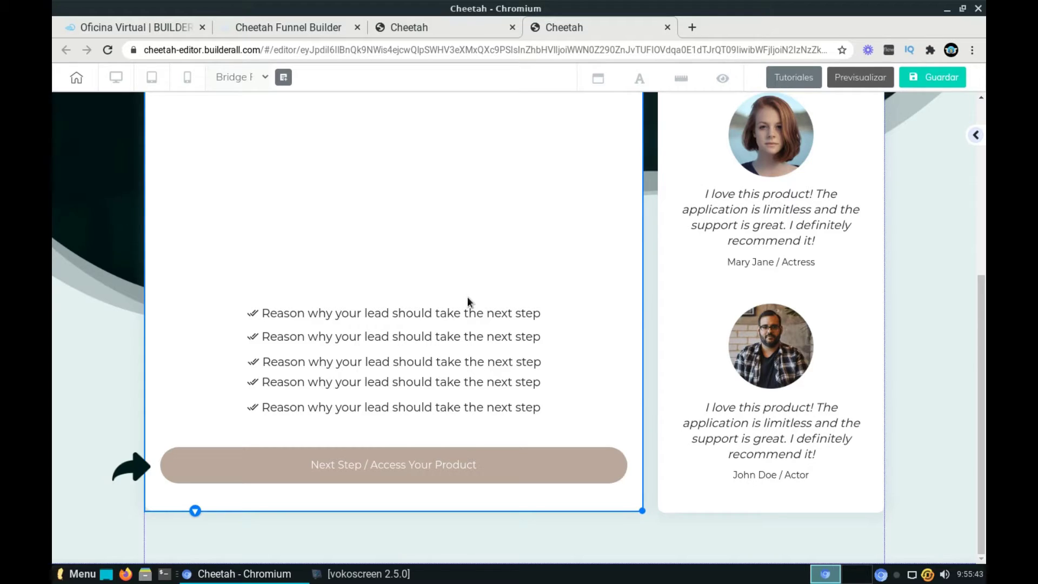
{"action": "scroll", "coordinate": [630, 305], "scroll_direction": "up", "scroll_amount": 2}
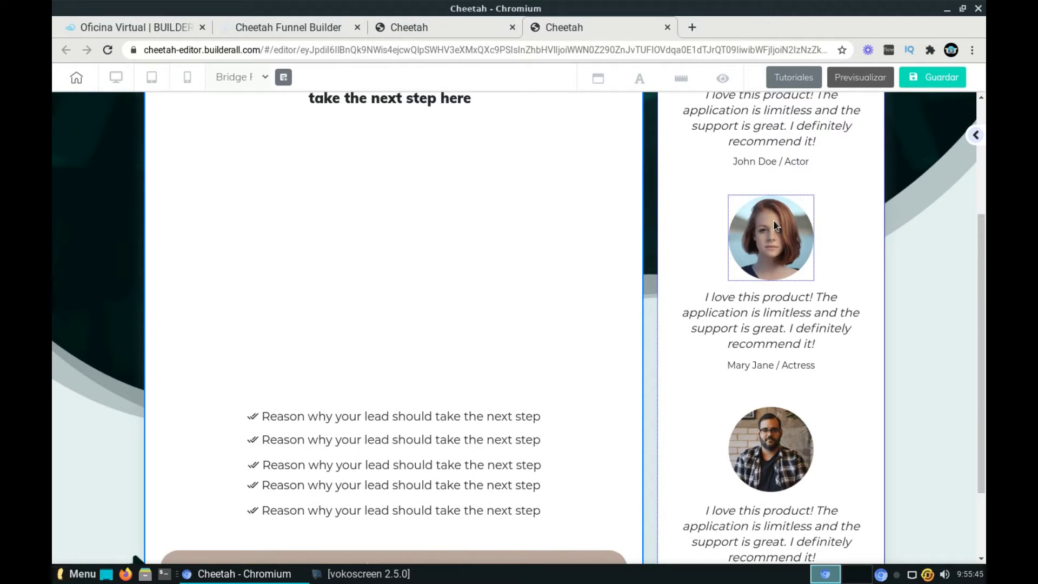
{"action": "left_click", "coordinate": [776, 226]}
{"action": "left_click", "coordinate": [518, 232]}
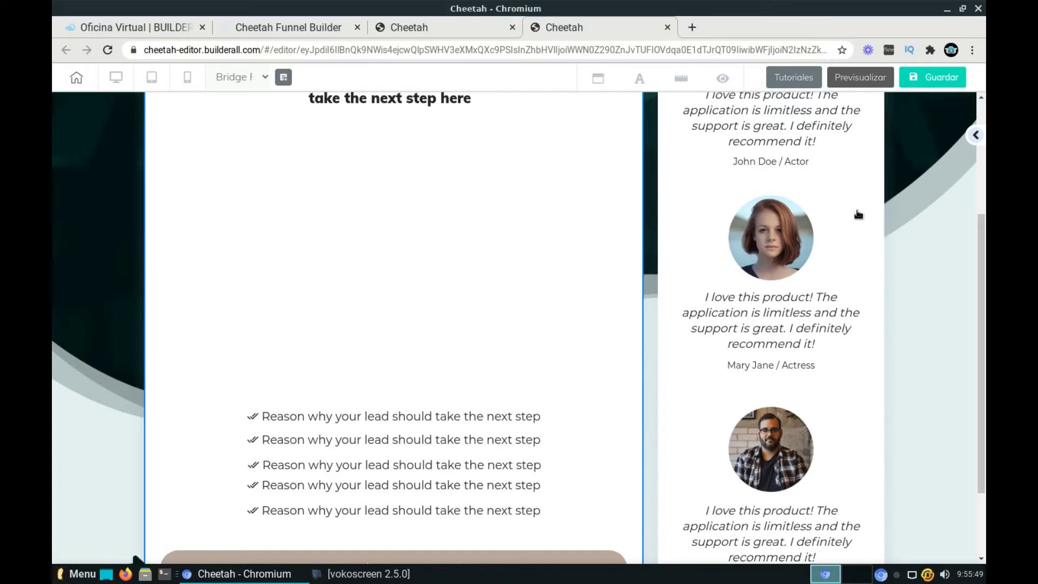
- Open the Textos category of addable elements to reach its title and paragraph styles
{"action": "scroll", "coordinate": [422, 251], "scroll_direction": "up", "scroll_amount": 3}
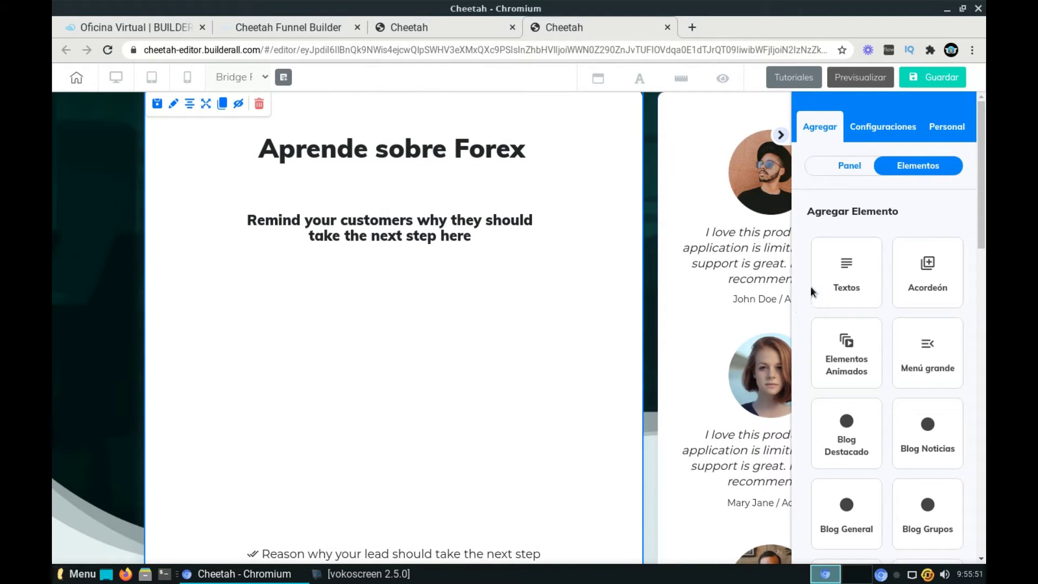
{"action": "left_click", "coordinate": [846, 270]}
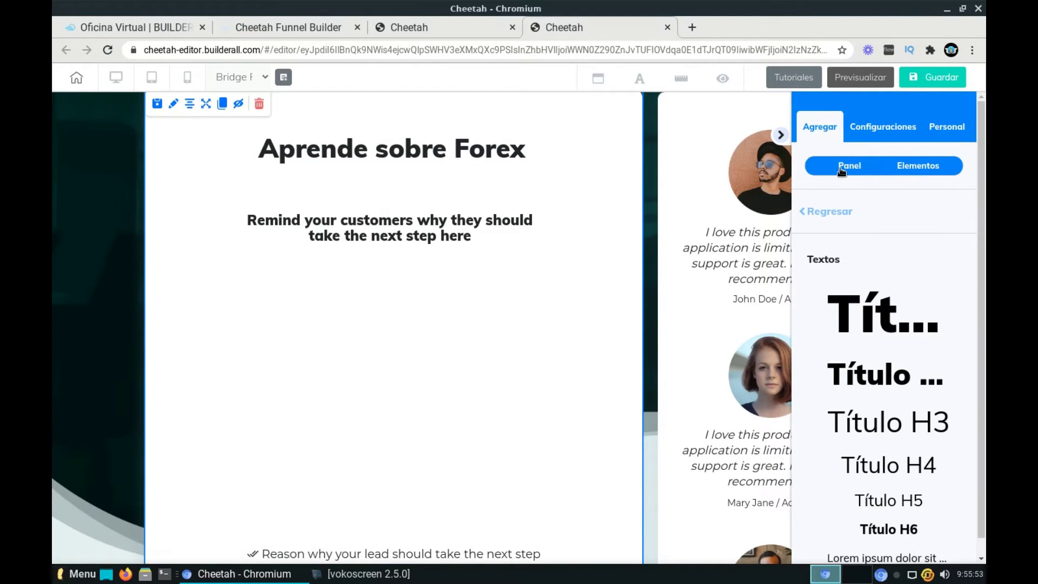
{"action": "left_click", "coordinate": [780, 137]}
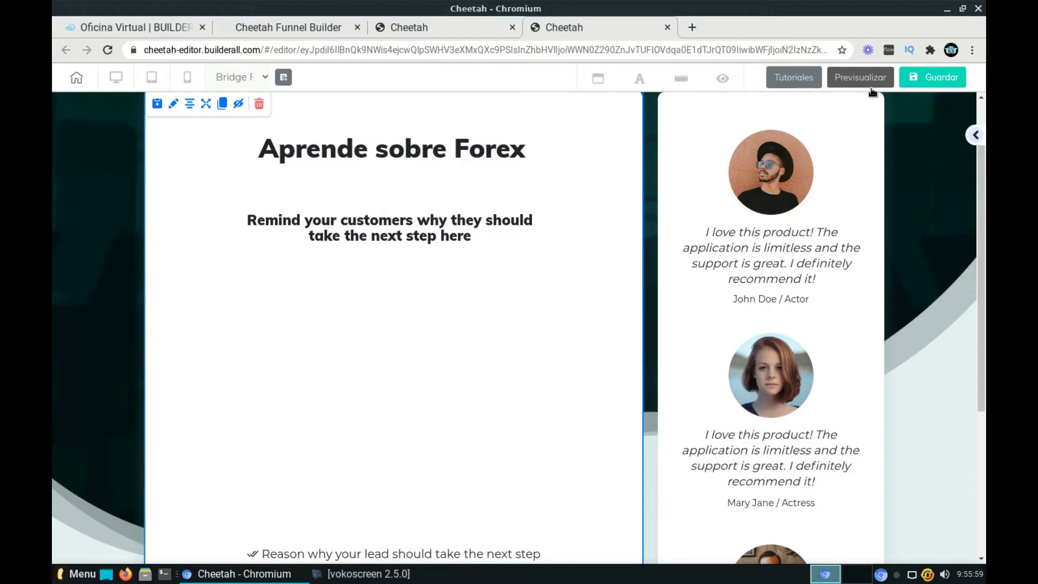
{"action": "left_click", "coordinate": [976, 136]}
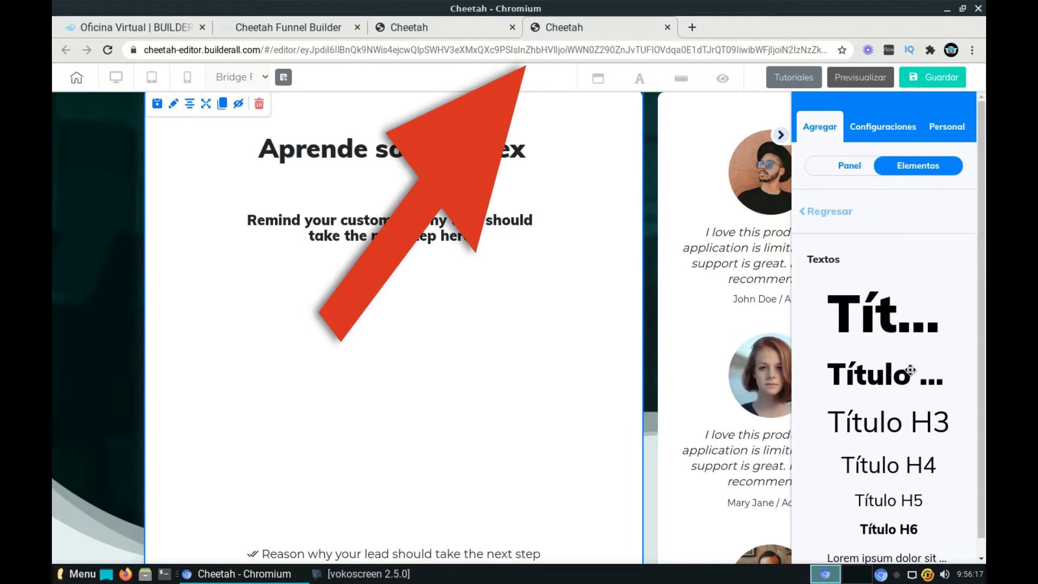
{"action": "scroll", "coordinate": [900, 402], "scroll_direction": "down", "scroll_amount": 1}
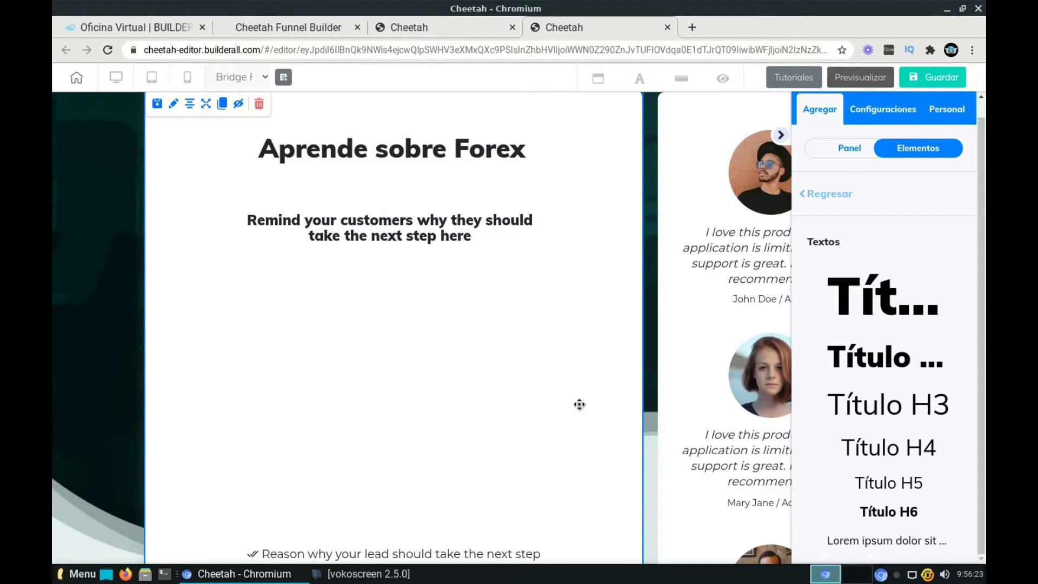
{"action": "left_click_drag", "start_coordinate": [892, 538], "coordinate": [894, 541]}
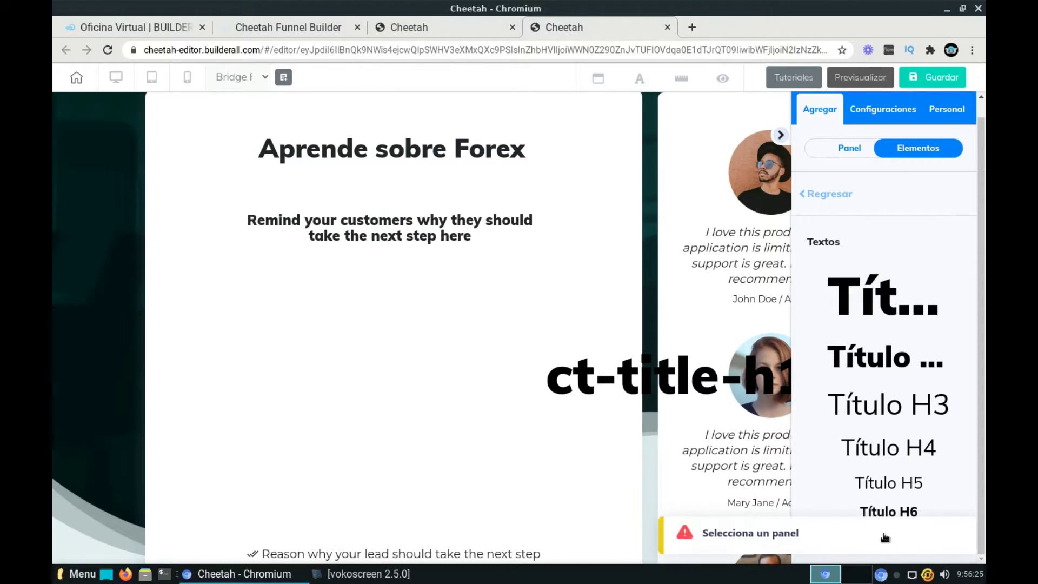
{"action": "left_click_drag", "start_coordinate": [566, 389], "coordinate": [342, 329]}
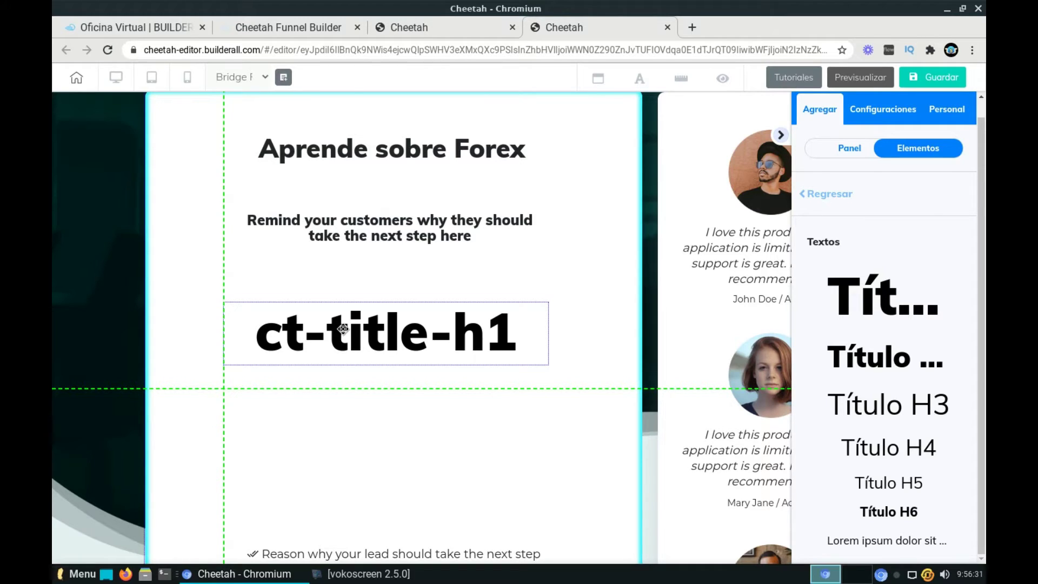
{"action": "left_click_drag", "start_coordinate": [343, 329], "coordinate": [343, 328]}
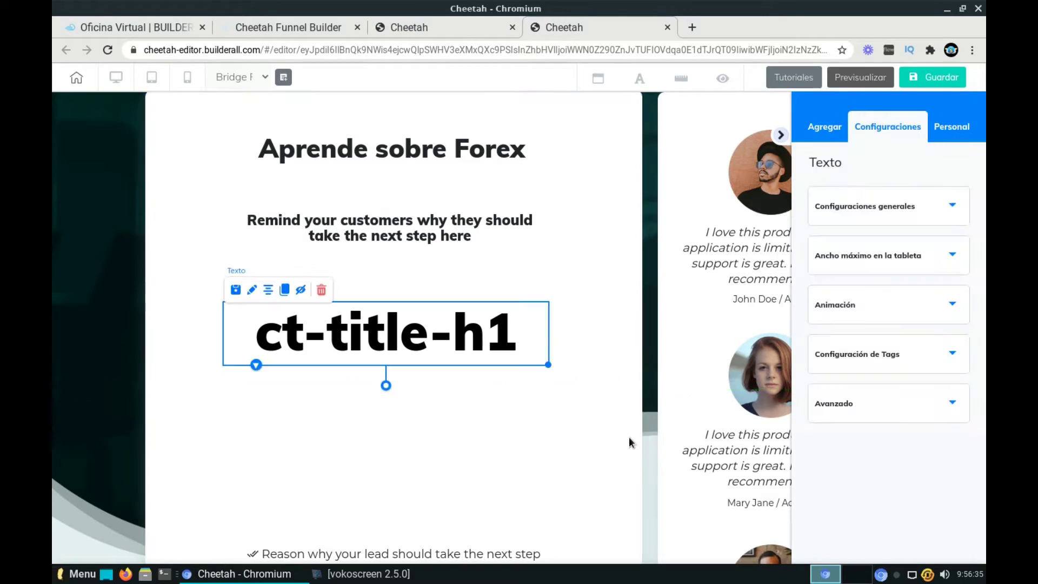
{"action": "key", "text": "Delete"}
- Place a "Lorem ipsum dolor sit" paragraph element in the main white panel, below the "Remind your customers" heading
{"action": "left_click", "coordinate": [648, 352]}
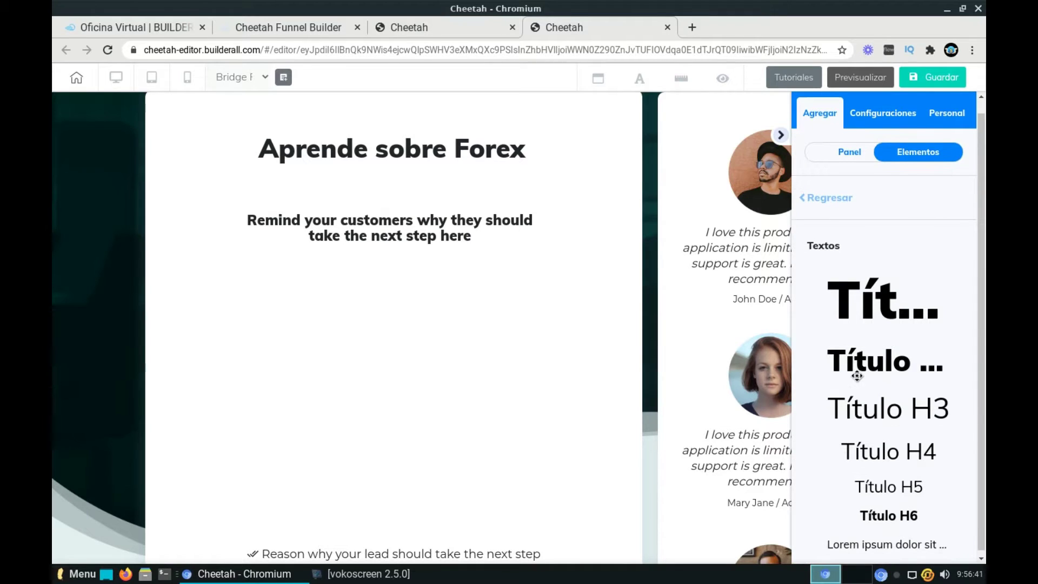
{"action": "left_click_drag", "start_coordinate": [872, 542], "coordinate": [361, 343]}
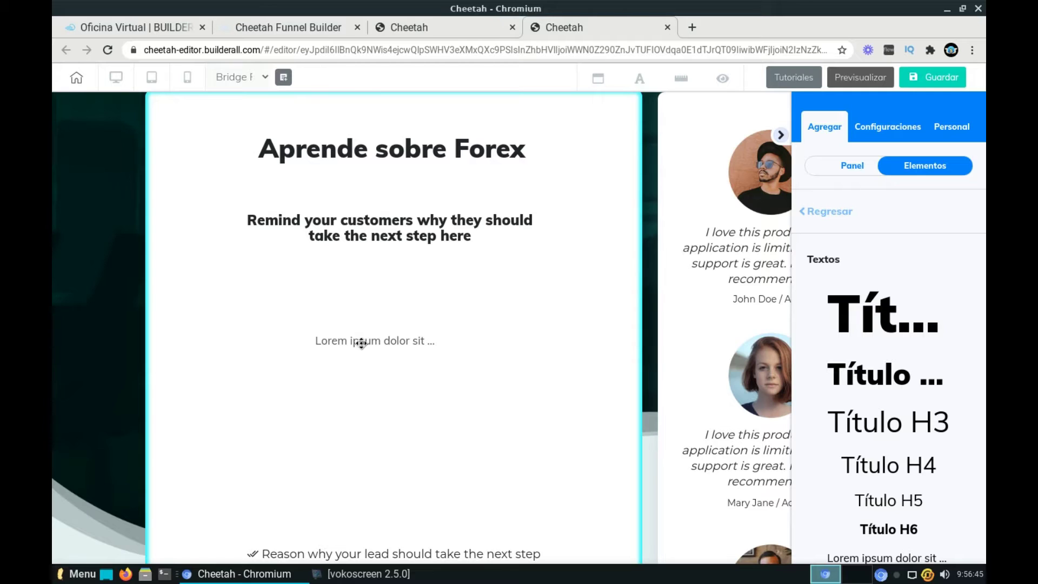
- Position the "Lorem ipsum dolor sit amet" paragraph nearer the white panel's centre, beneath the "Remind your customers" heading
{"action": "left_click_drag", "start_coordinate": [361, 342], "coordinate": [362, 346]}
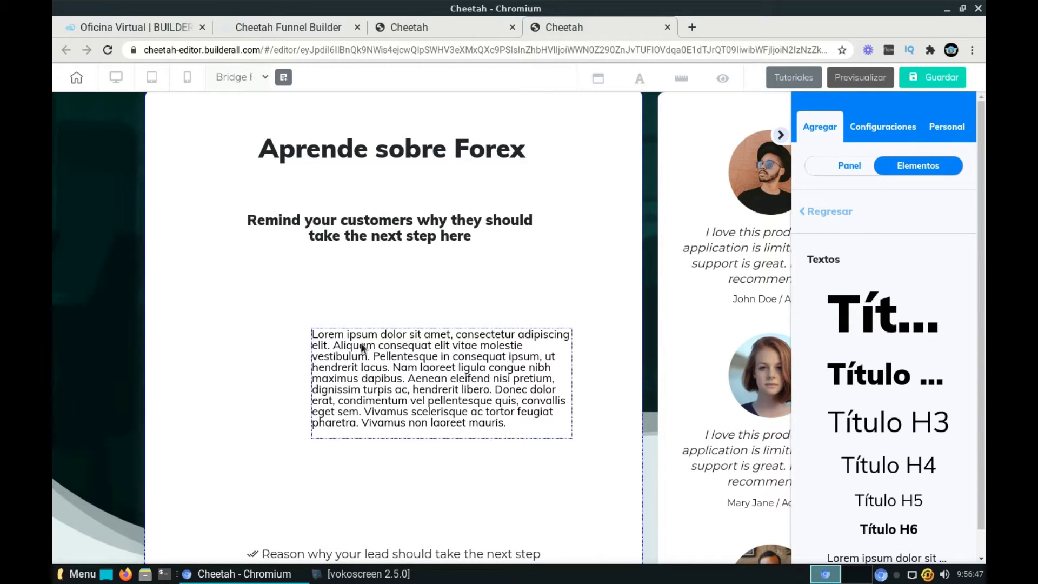
{"action": "left_click_drag", "start_coordinate": [452, 359], "coordinate": [411, 349]}
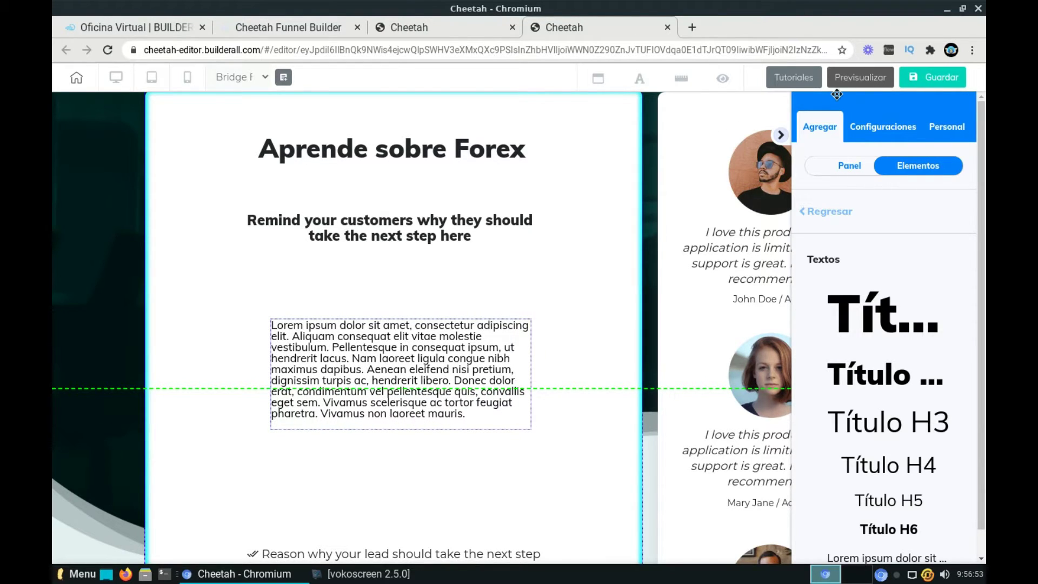
- Save the Bridge Page's changes and open the Confirm Email Page for editing
{"action": "left_click", "coordinate": [267, 76]}
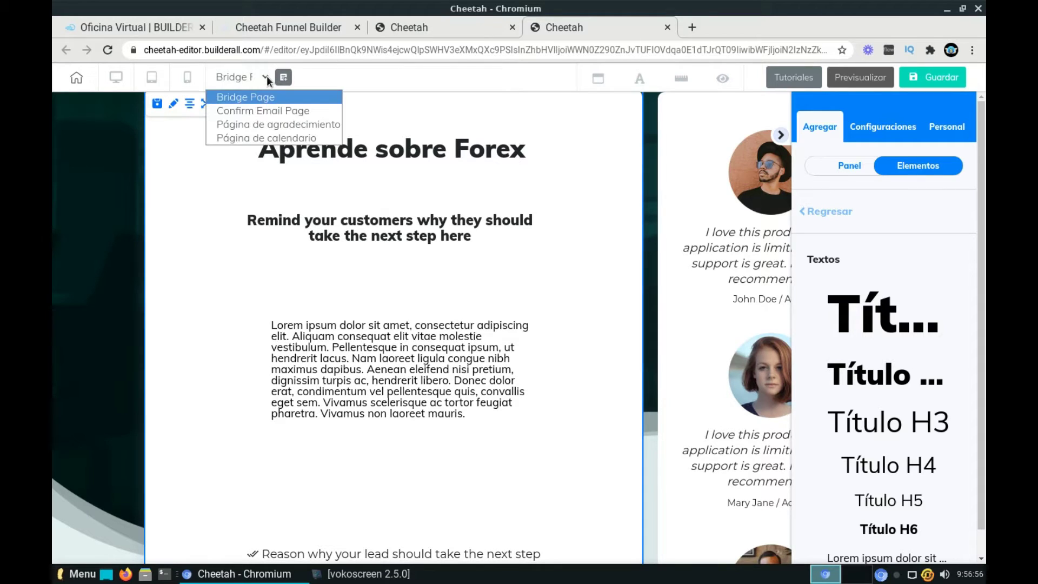
{"action": "left_click", "coordinate": [262, 109]}
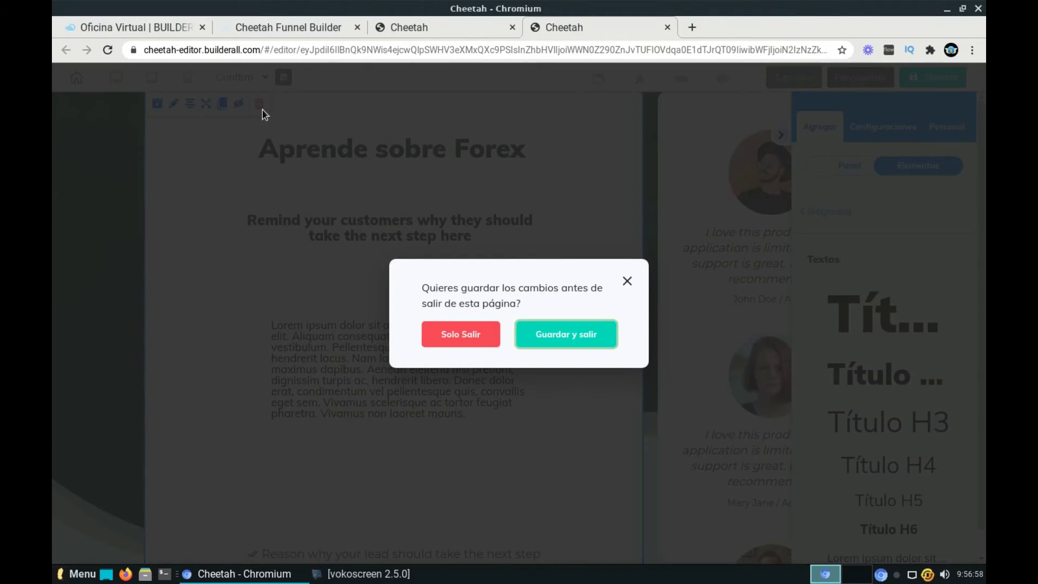
{"action": "left_click", "coordinate": [582, 339]}
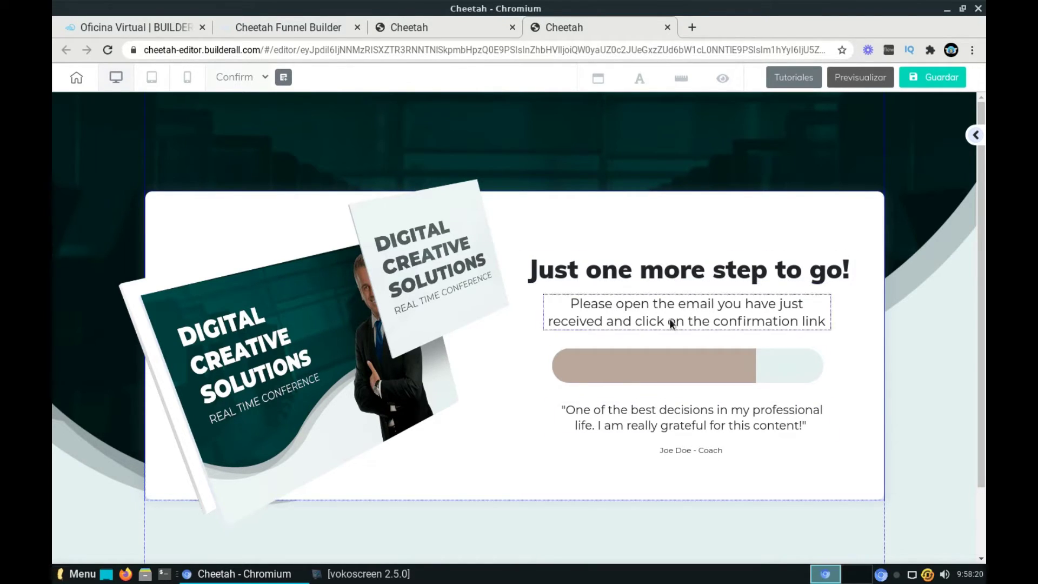
- Leave the Confirm Email Page and open the Página de agradecimiento for editing
{"action": "left_click", "coordinate": [264, 76]}
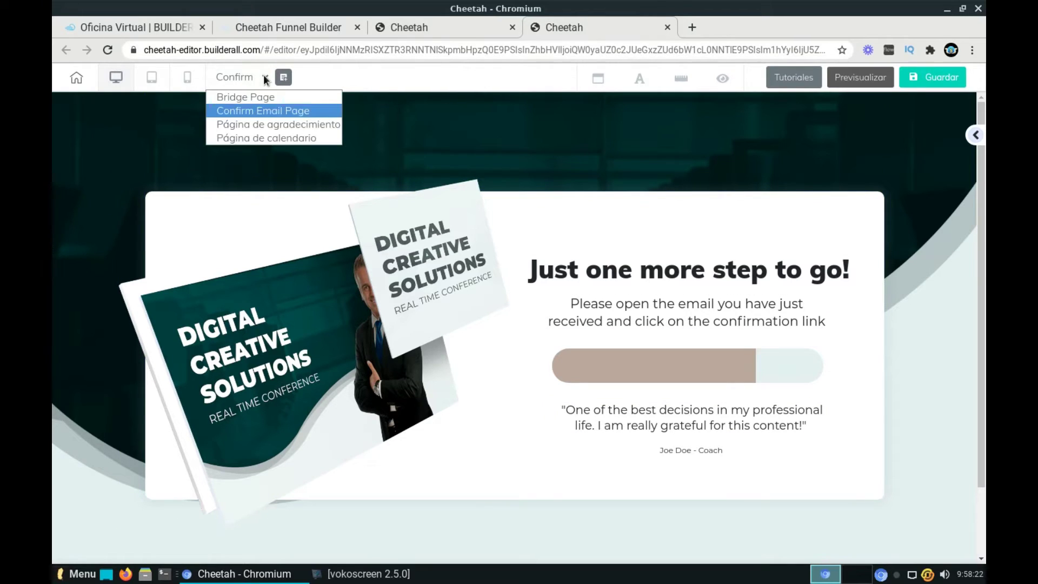
{"action": "left_click", "coordinate": [290, 124]}
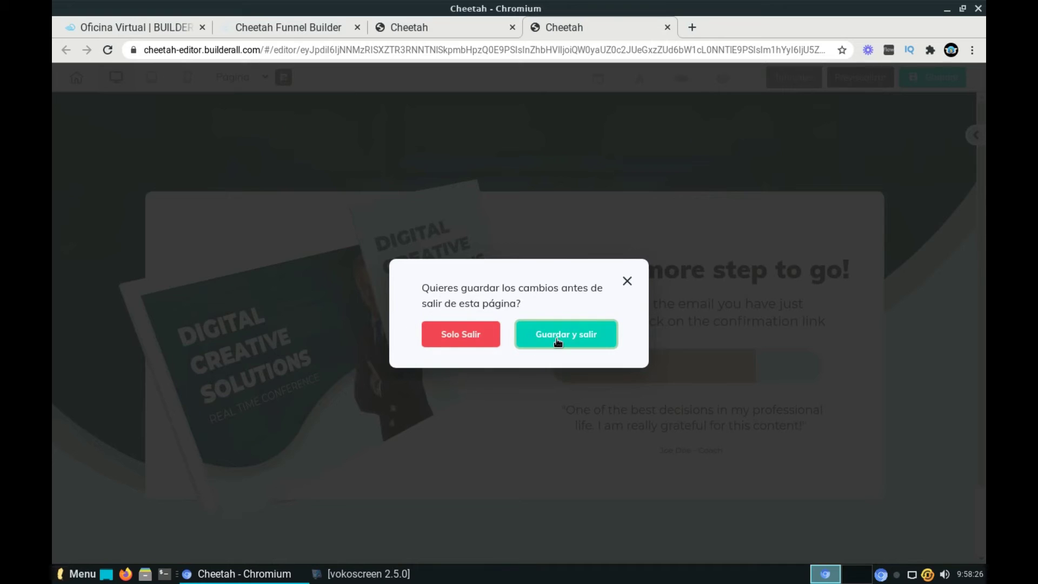
{"action": "left_click", "coordinate": [464, 332]}
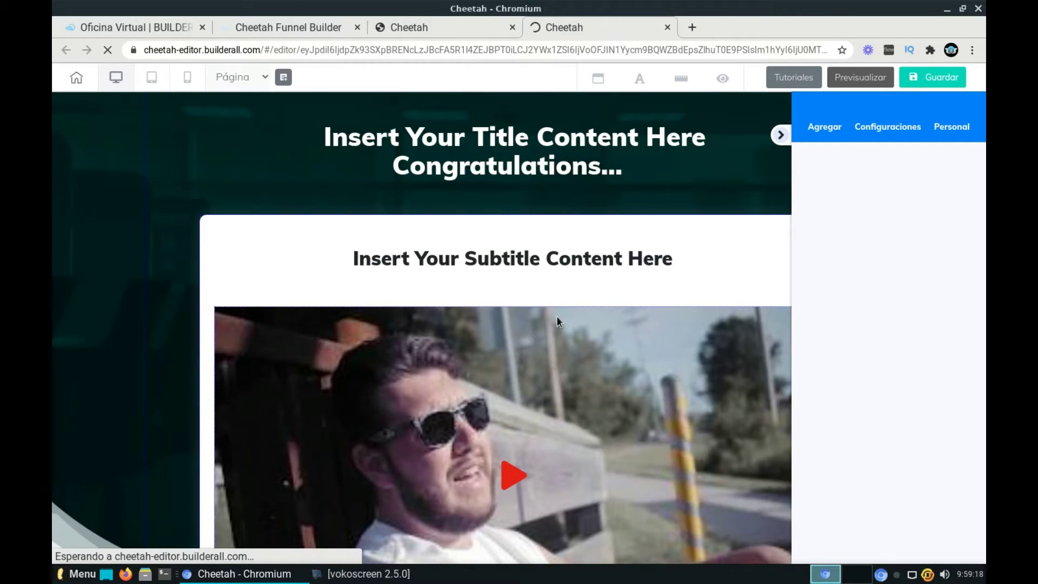
- Set the title of the button below the video to "Agenda una video conferencia con un representante"
{"action": "scroll", "coordinate": [558, 323], "scroll_direction": "down", "scroll_amount": 1}
{"action": "scroll", "coordinate": [557, 323], "scroll_direction": "down", "scroll_amount": 2}
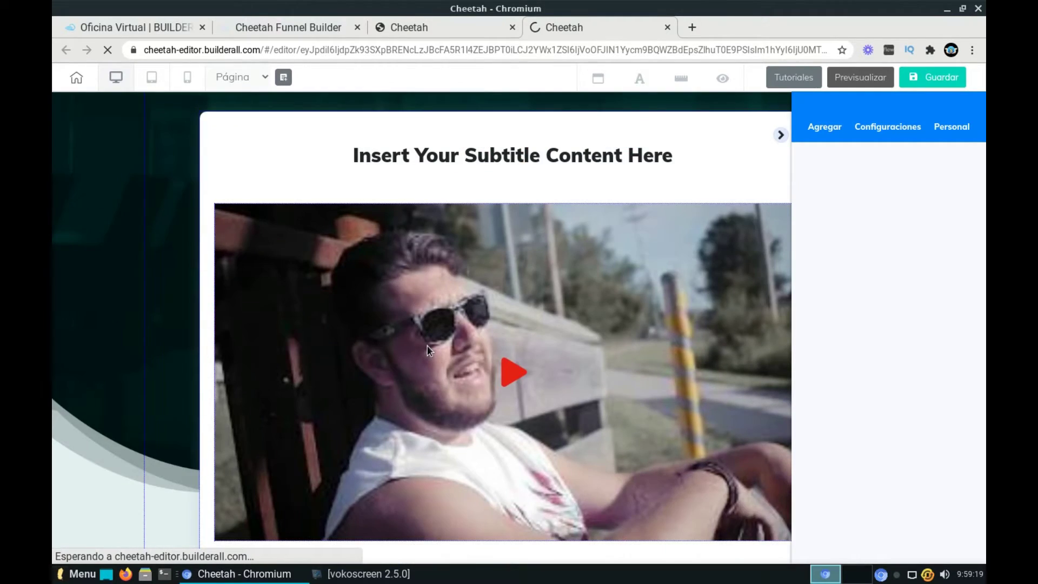
{"action": "scroll", "coordinate": [427, 350], "scroll_direction": "down", "scroll_amount": 3}
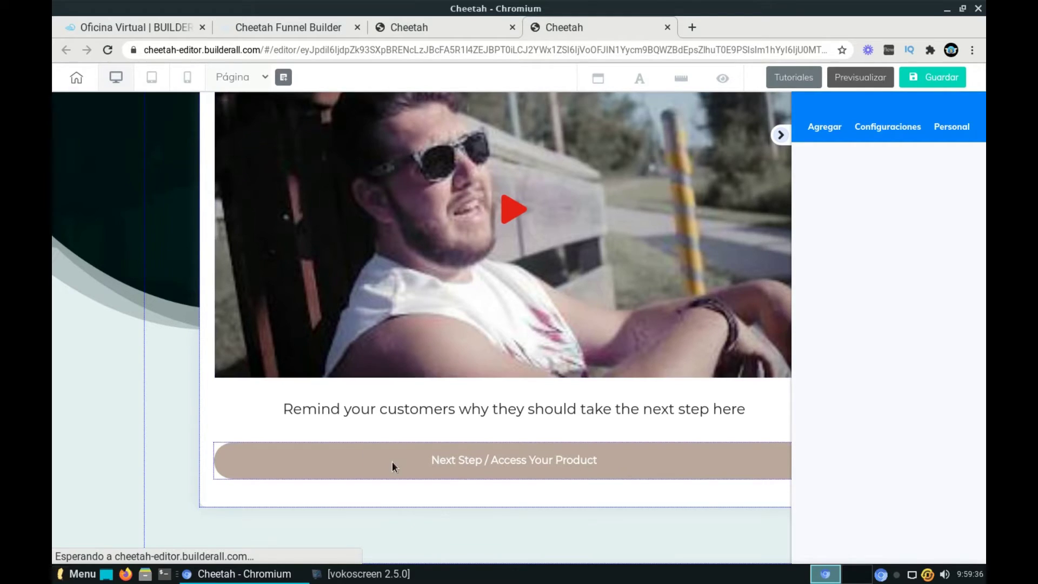
{"action": "left_click", "coordinate": [551, 473]}
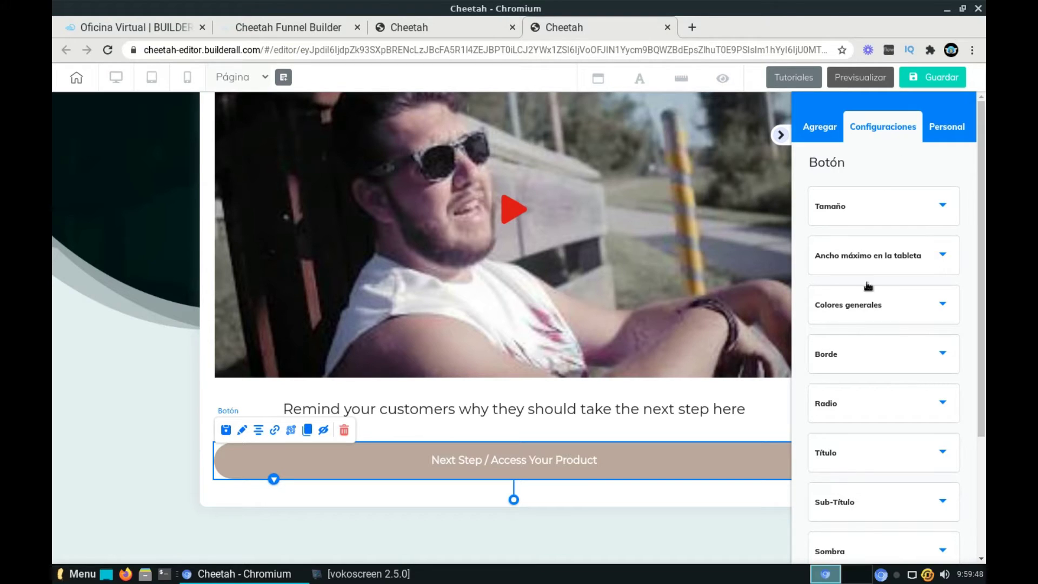
{"action": "scroll", "coordinate": [881, 424], "scroll_direction": "down", "scroll_amount": 2}
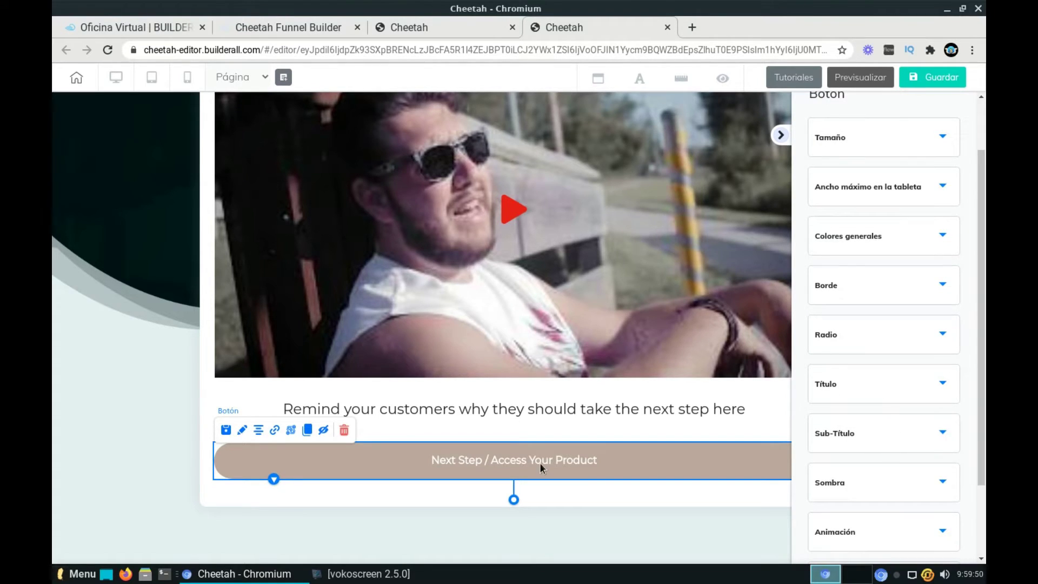
{"action": "left_click", "coordinate": [884, 377]}
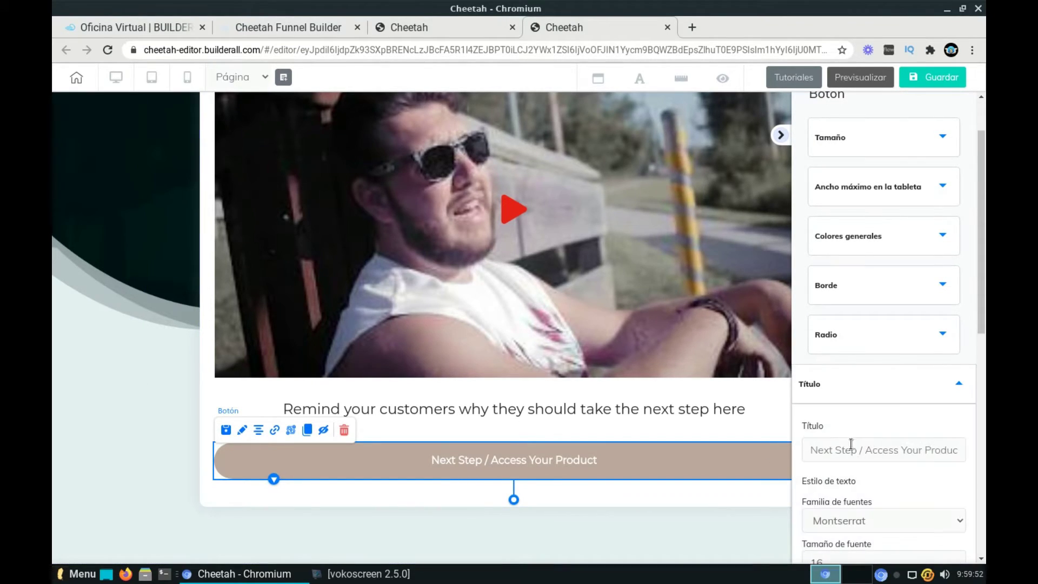
{"action": "left_click_drag", "start_coordinate": [807, 451], "coordinate": [960, 451]}
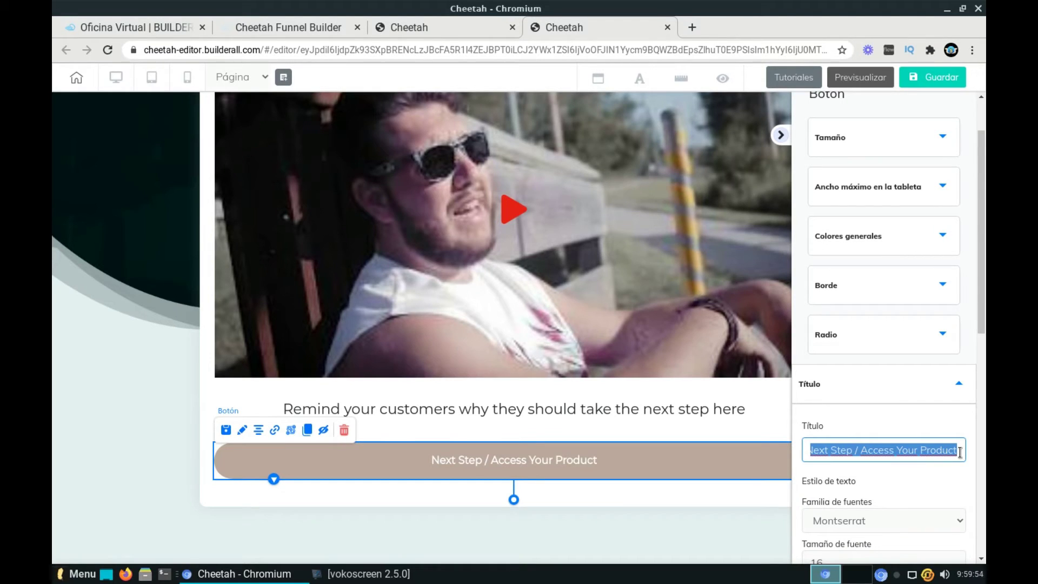
{"action": "type", "text": "Agenda"}
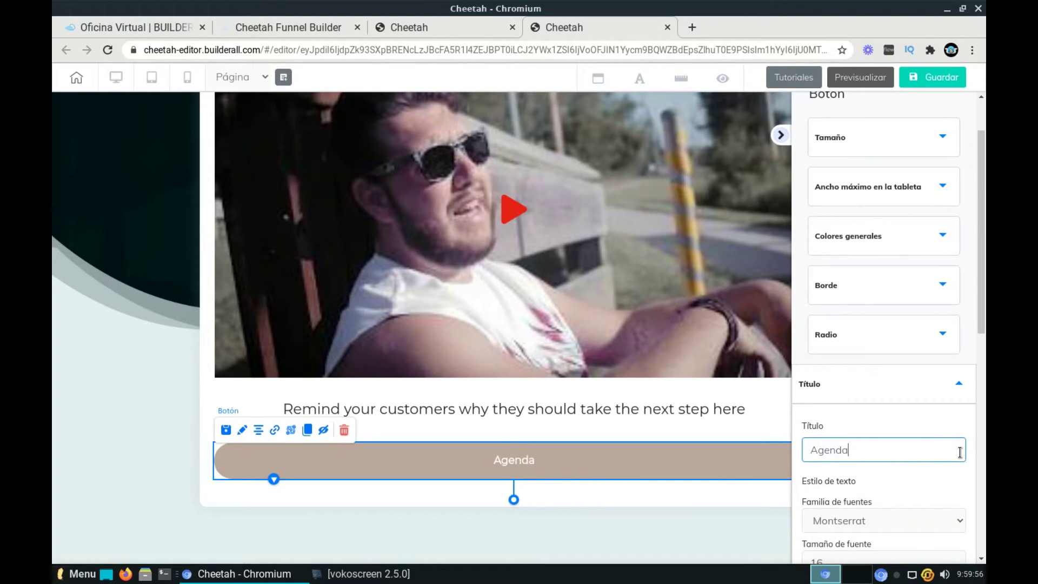
{"action": "type", "text": " una "}
{"action": "type", "text": "video "}
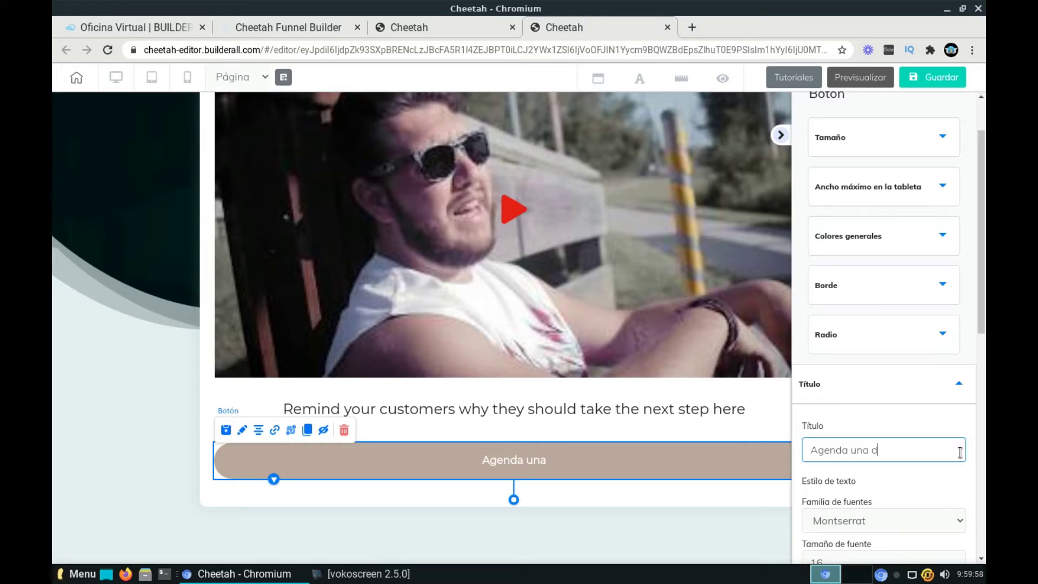
{"action": "type", "text": "cong"}
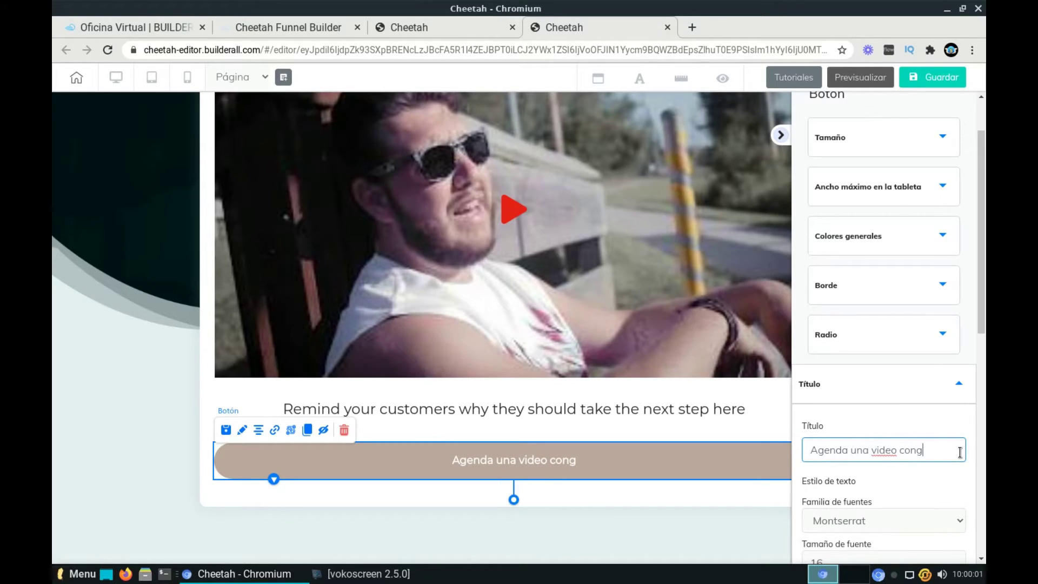
{"action": "key", "text": "BackSpace"}
{"action": "type", "text": "fere"}
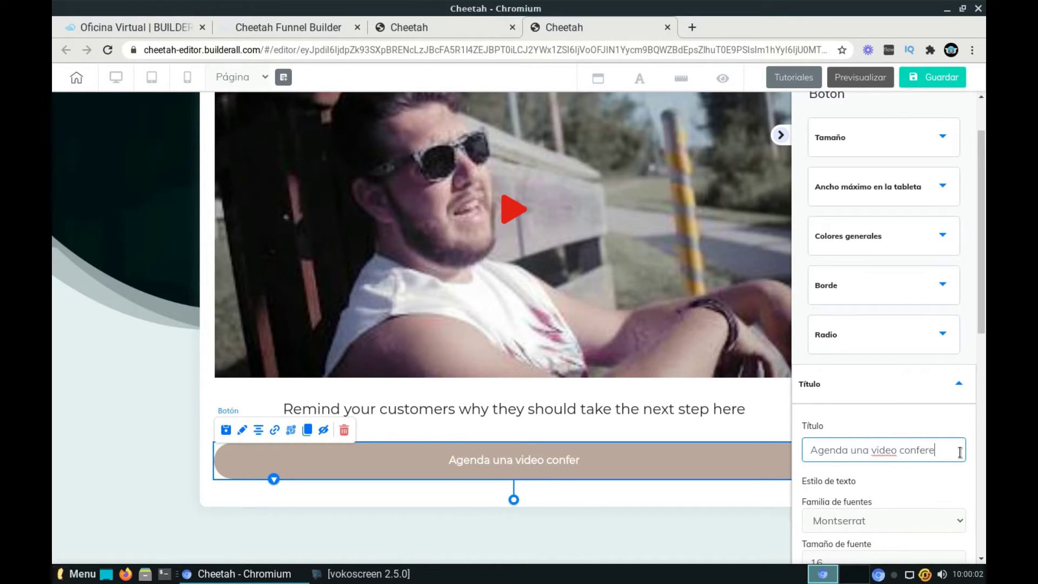
{"action": "type", "text": "ncia don un"}
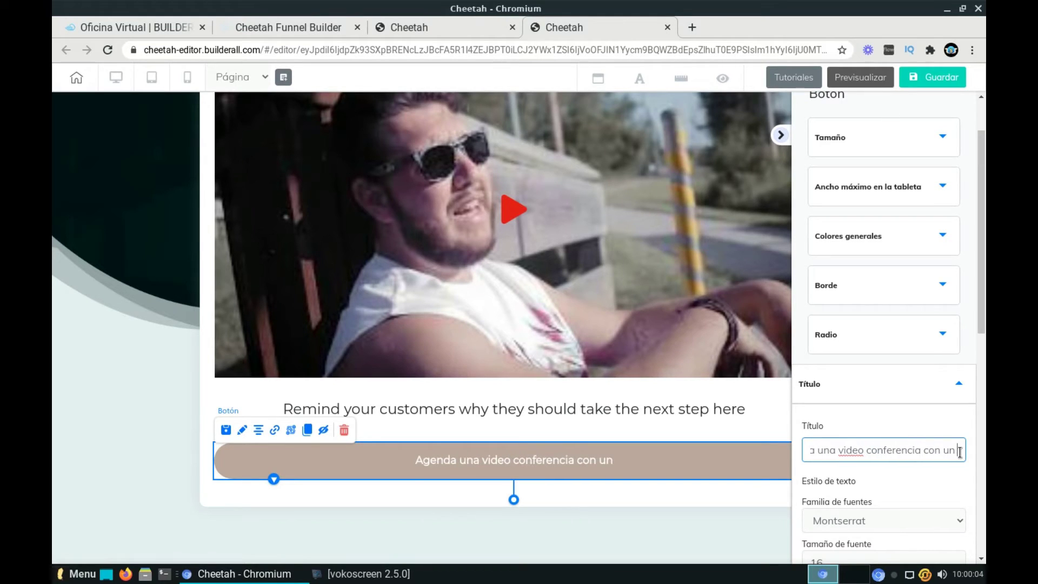
{"action": "type", "text": " representante"}
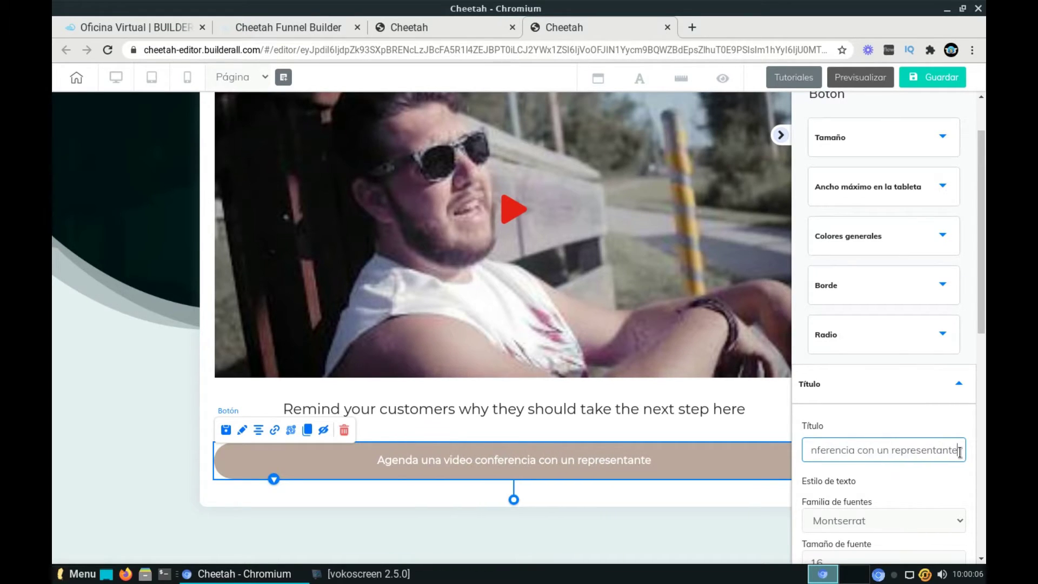
{"action": "left_click", "coordinate": [685, 493]}
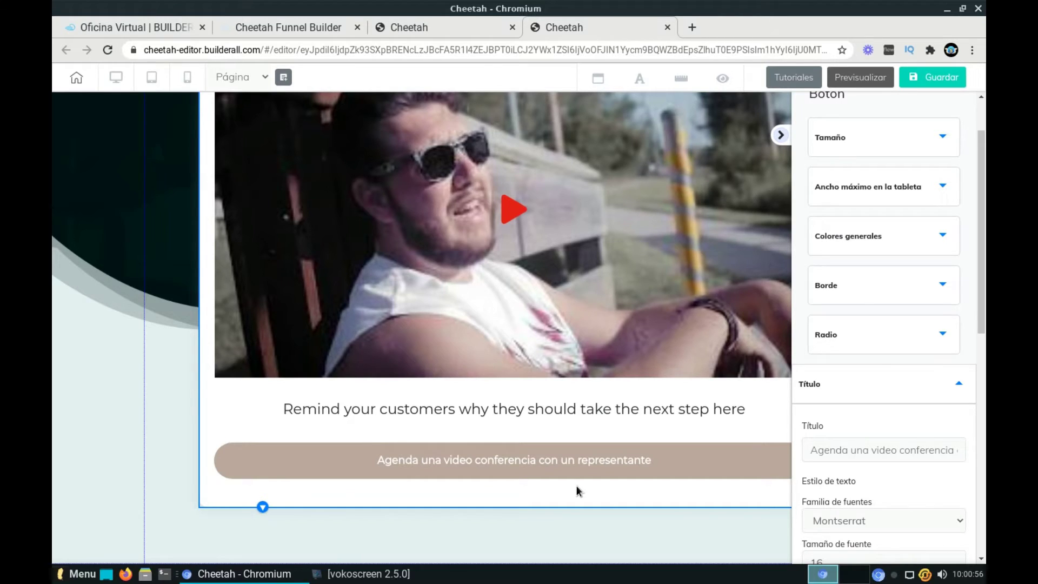
- Save the Página de agradecimiento's changes and open the Página de calendario for editing
{"action": "left_click", "coordinate": [265, 79]}
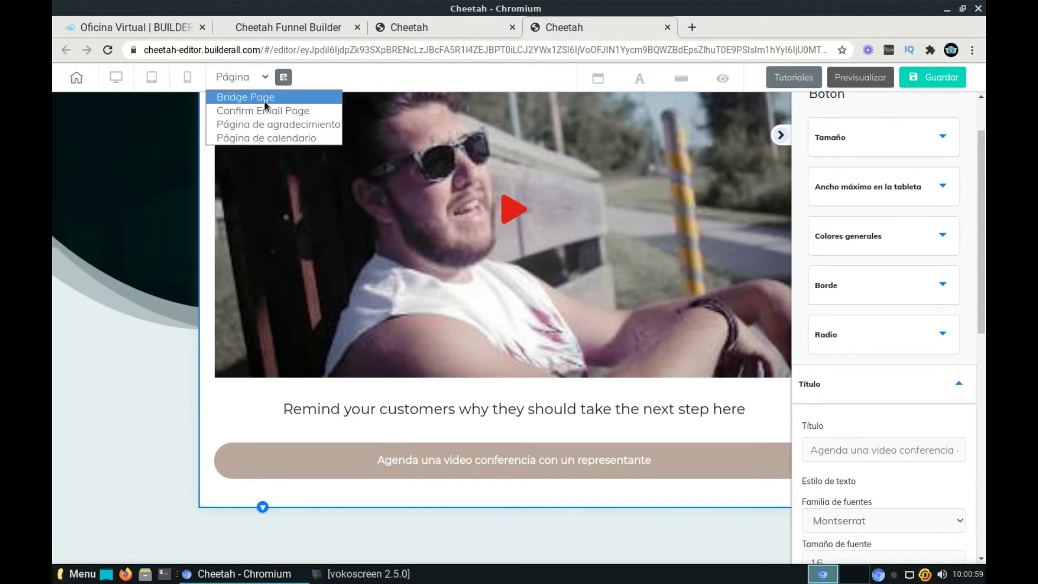
{"action": "left_click", "coordinate": [263, 138]}
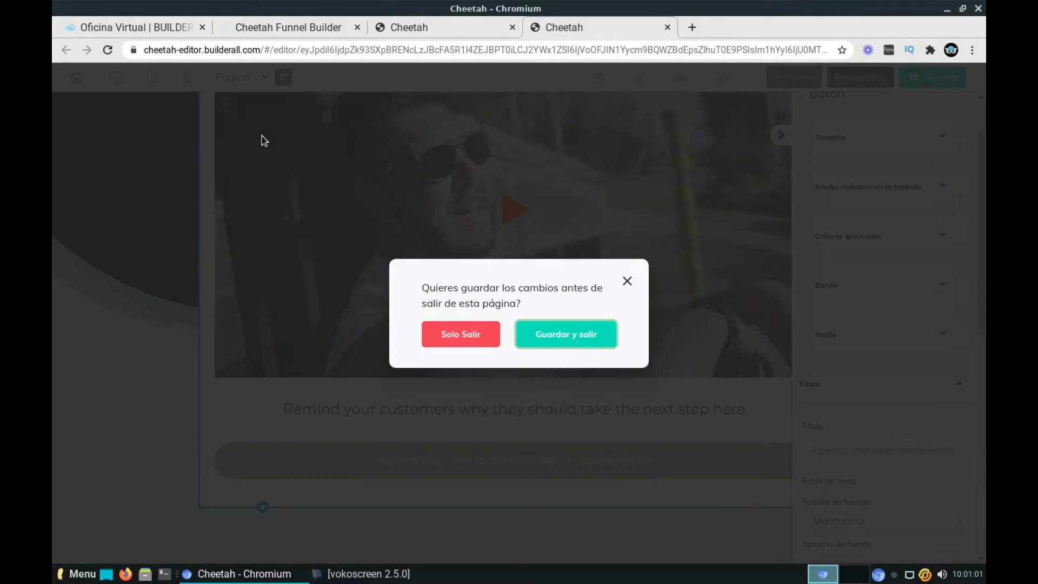
{"action": "left_click", "coordinate": [567, 335]}
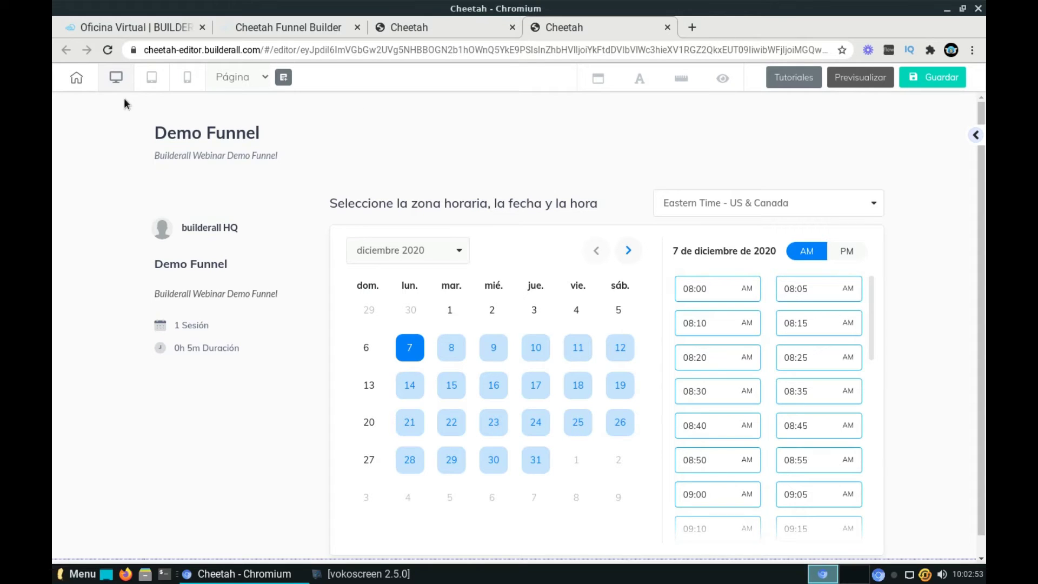
- Exit the Página de calendario to the site's page list, saving changes, and publish the site
{"action": "left_click", "coordinate": [83, 78]}
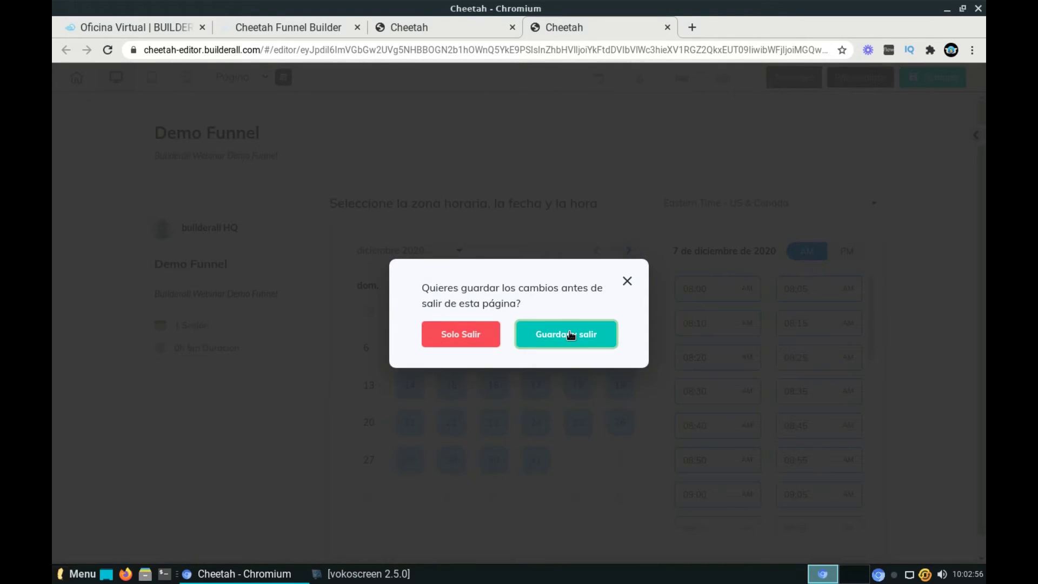
{"action": "left_click", "coordinate": [571, 334]}
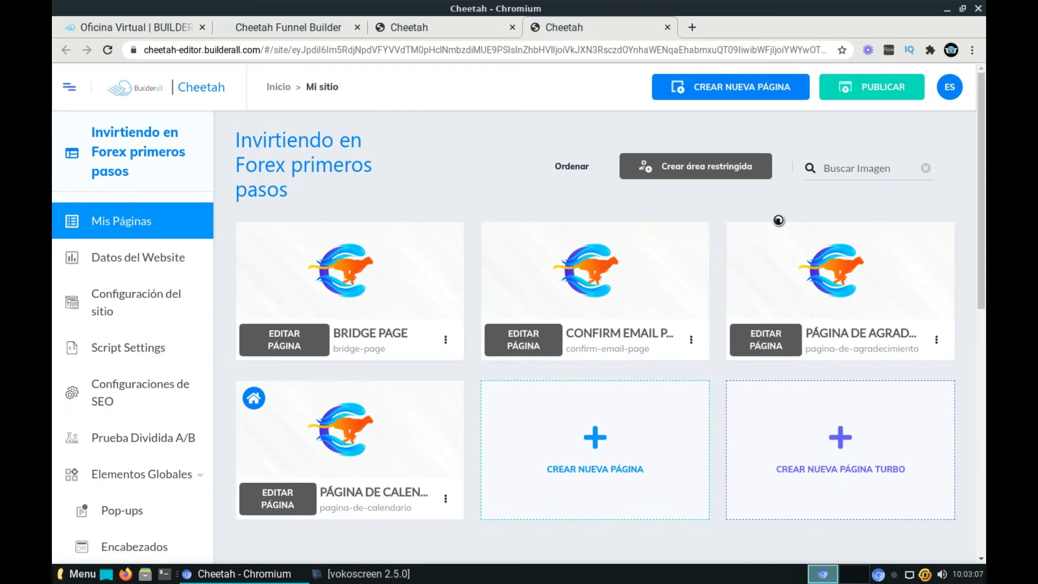
{"action": "left_click", "coordinate": [871, 93]}
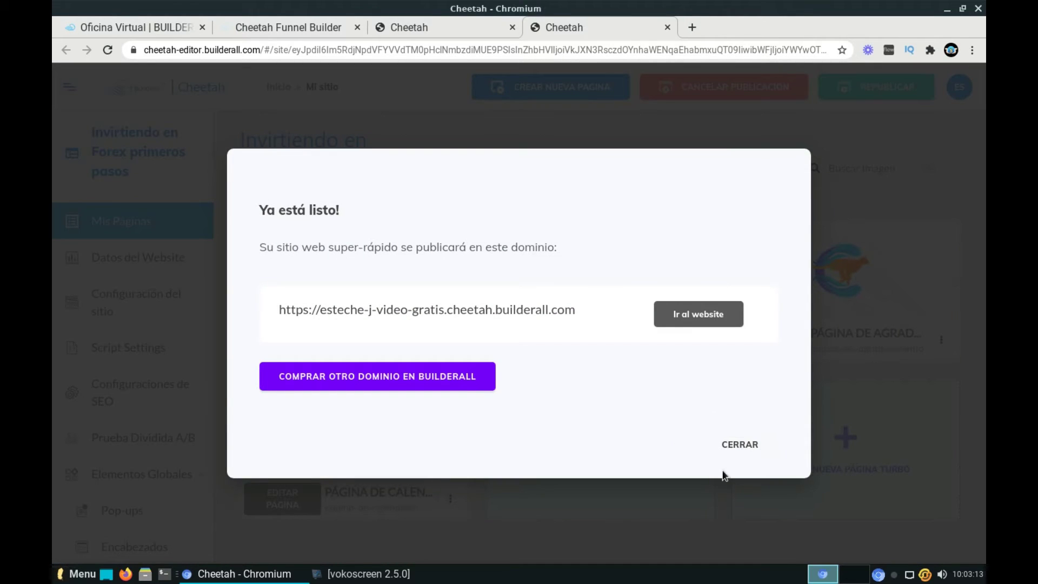
- View the published website's home page, then close it and the publishing confirmation
{"action": "left_click", "coordinate": [699, 312]}
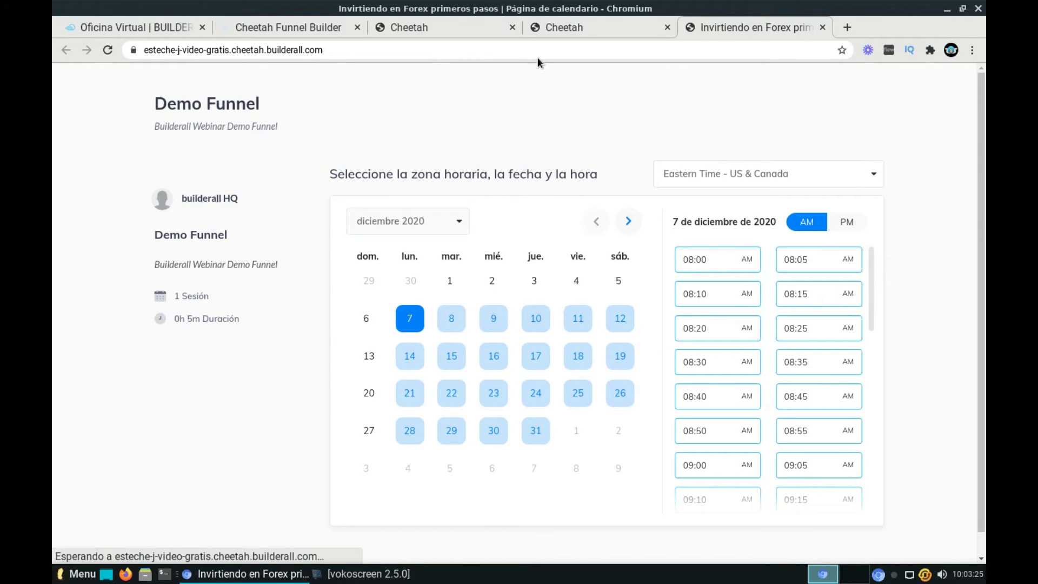
{"action": "left_click", "coordinate": [823, 27]}
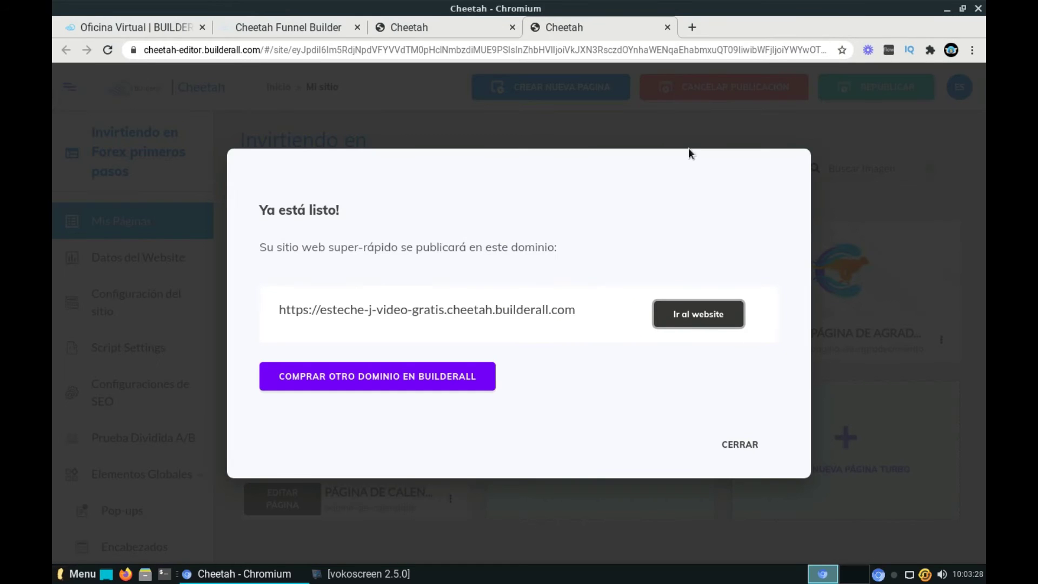
{"action": "left_click", "coordinate": [739, 444]}
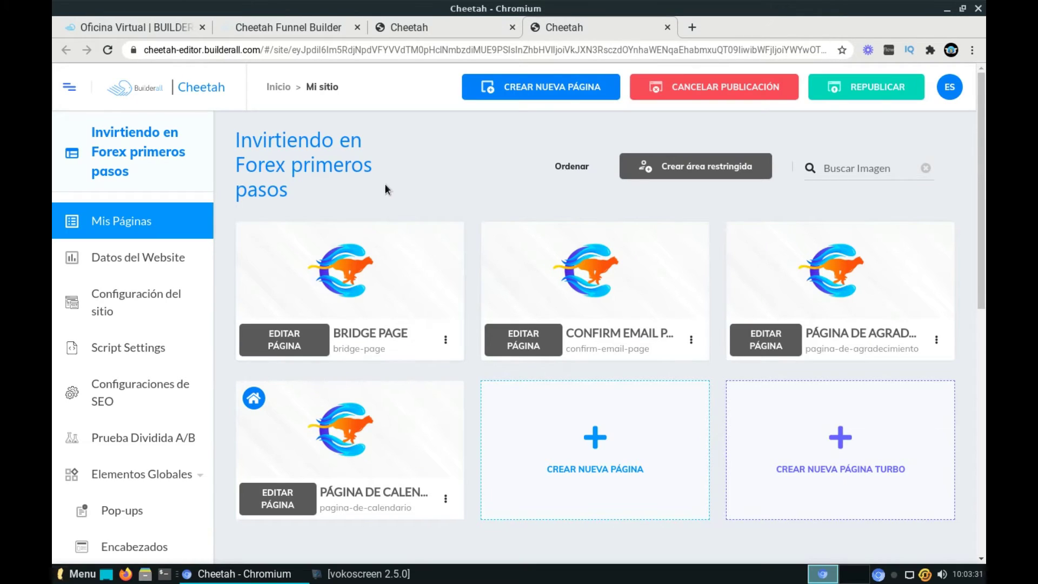
- Open the published Bridge Page and examine it from the title down to the next-step button
{"action": "left_click", "coordinate": [444, 340]}
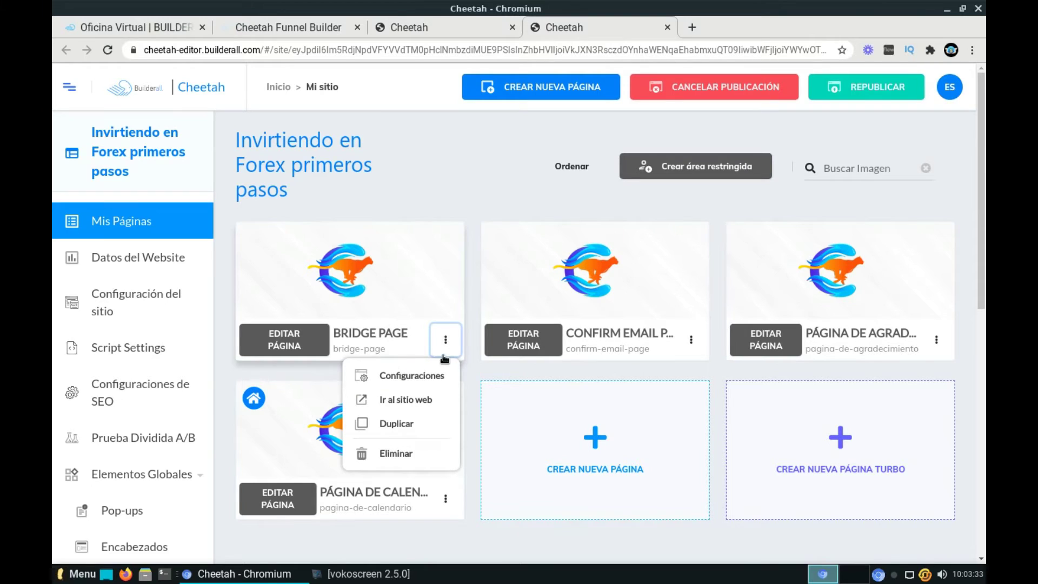
{"action": "left_click", "coordinate": [426, 400]}
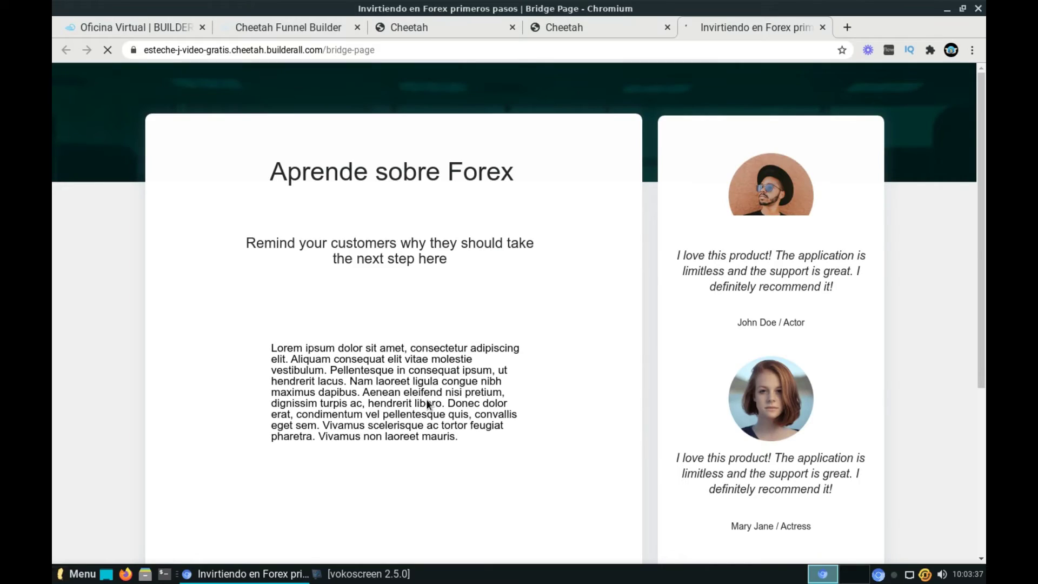
{"action": "scroll", "coordinate": [493, 276], "scroll_direction": "down", "scroll_amount": 5}
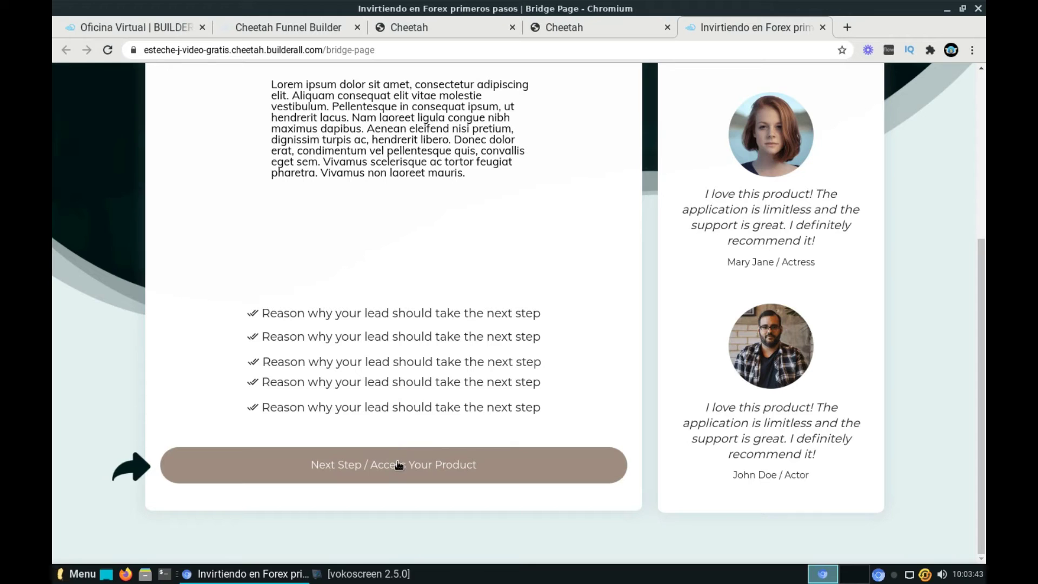
{"action": "scroll", "coordinate": [611, 416], "scroll_direction": "up", "scroll_amount": 5}
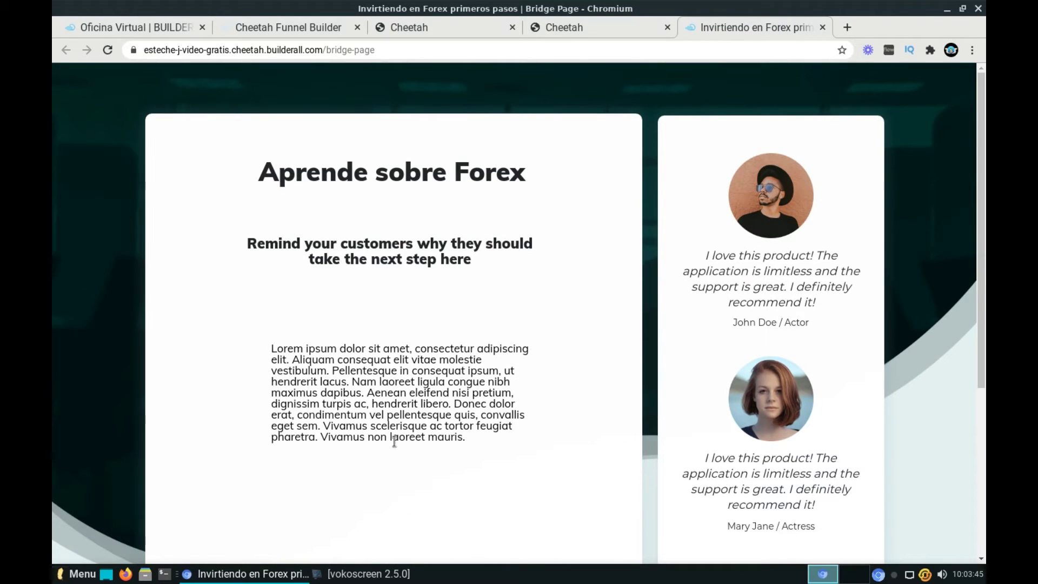
{"action": "scroll", "coordinate": [452, 416], "scroll_direction": "down", "scroll_amount": 5}
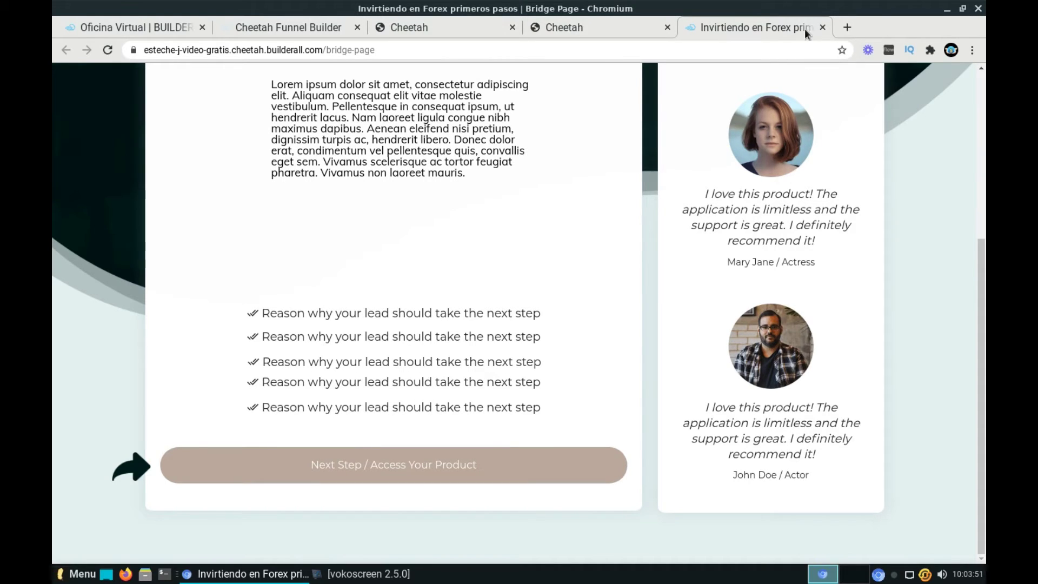
- Close the published Bridge Page, open the Bridge Page for editing and delete its Lorem ipsum paragraph
{"action": "left_click", "coordinate": [823, 27]}
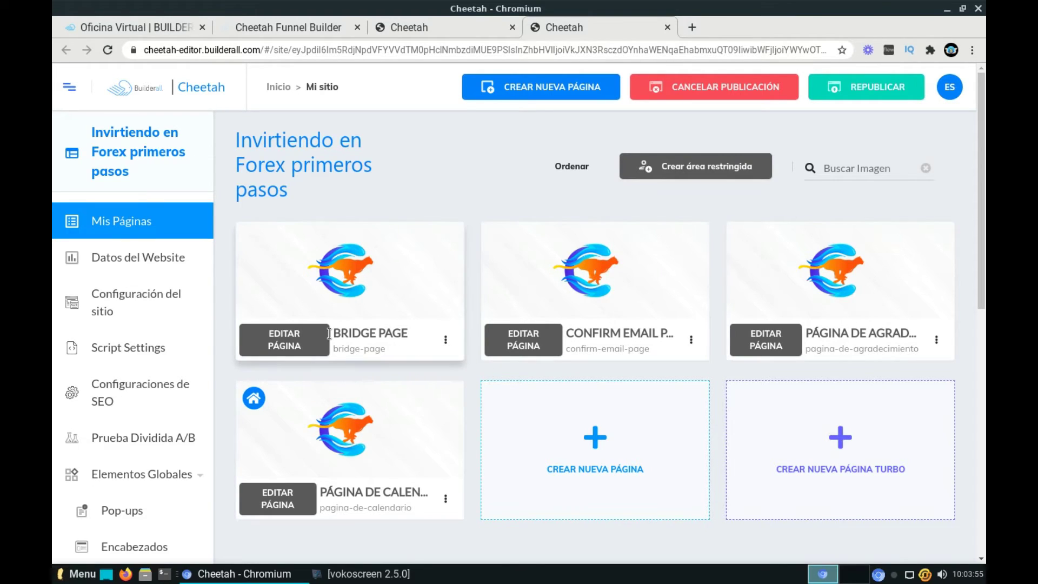
{"action": "left_click", "coordinate": [301, 336]}
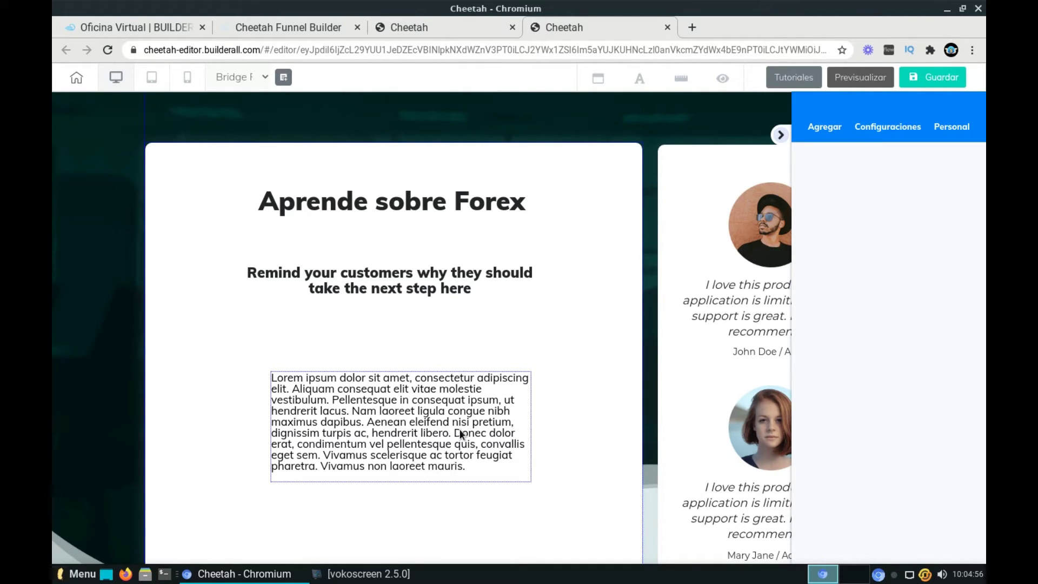
{"action": "left_click", "coordinate": [457, 399]}
{"action": "key", "text": "Delete"}
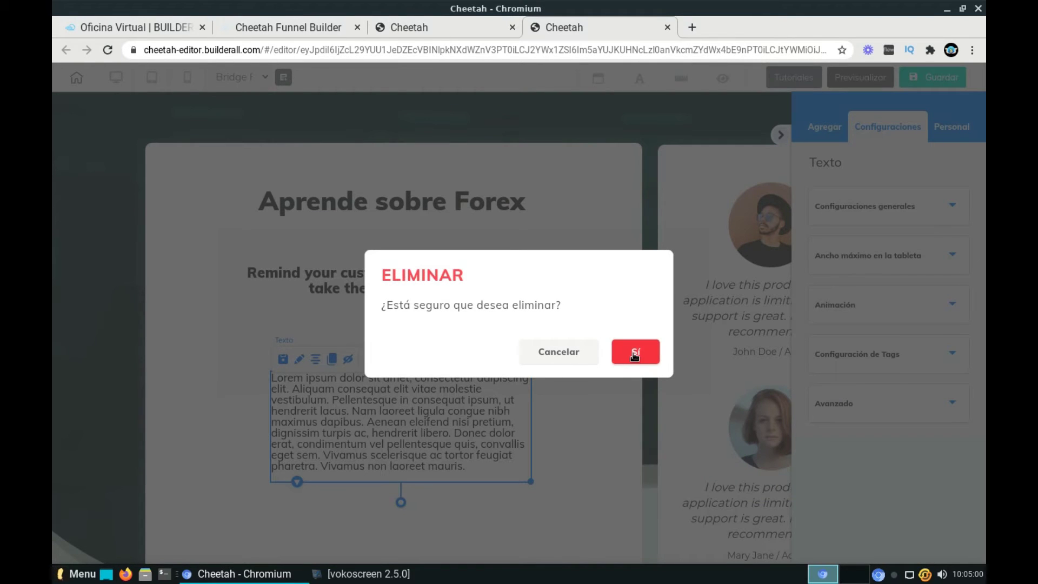
{"action": "left_click", "coordinate": [635, 352]}
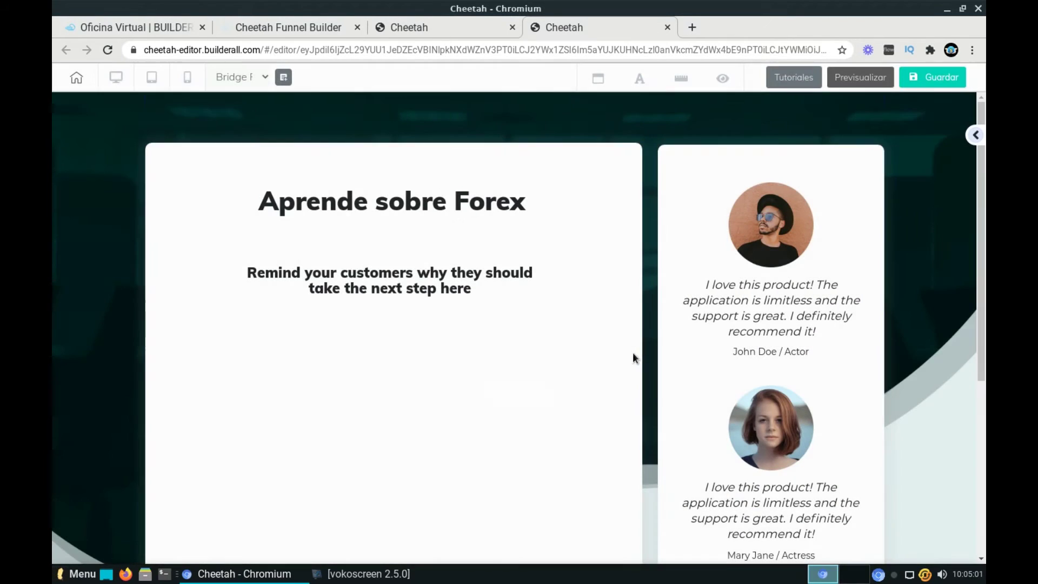
- Add the email marketing form with the green Get Instant Access button below the subheading, connected to the Embudo Builderall SEO 4.0 list
{"action": "left_click", "coordinate": [973, 135]}
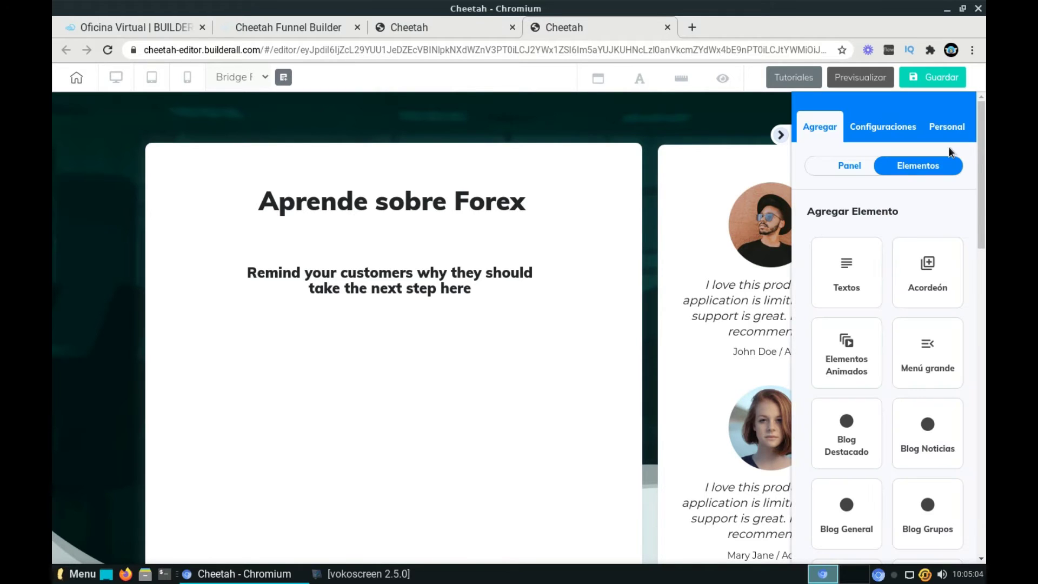
{"action": "scroll", "coordinate": [878, 338], "scroll_direction": "down", "scroll_amount": 7}
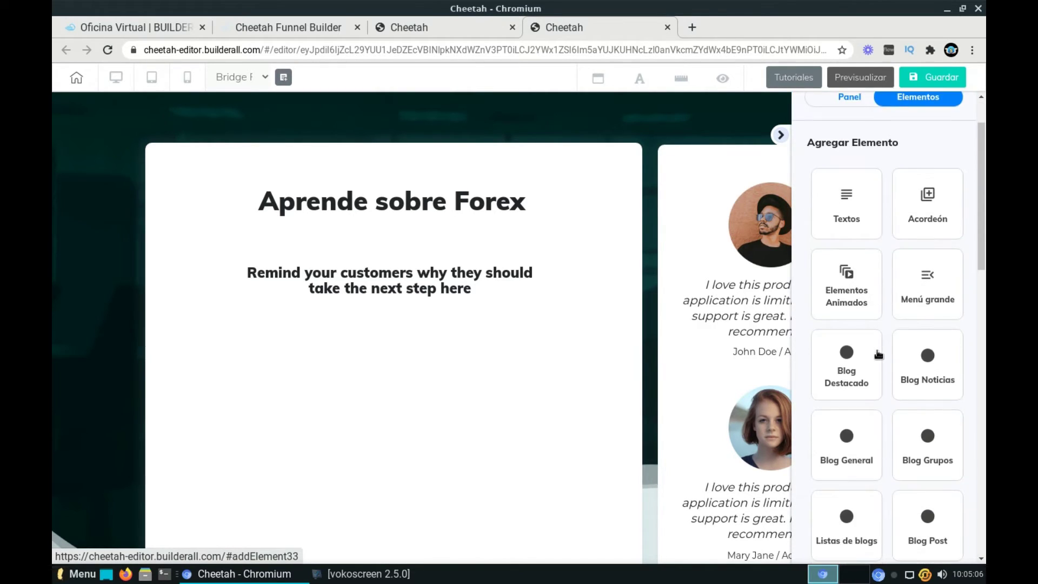
{"action": "scroll", "coordinate": [891, 380], "scroll_direction": "down", "scroll_amount": 3}
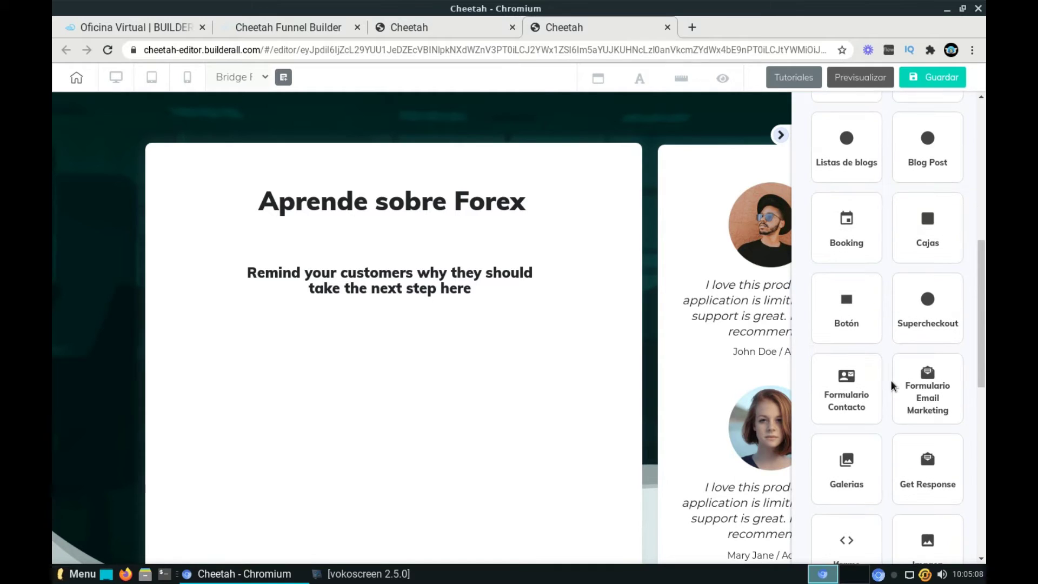
{"action": "scroll", "coordinate": [890, 381], "scroll_direction": "down", "scroll_amount": 2}
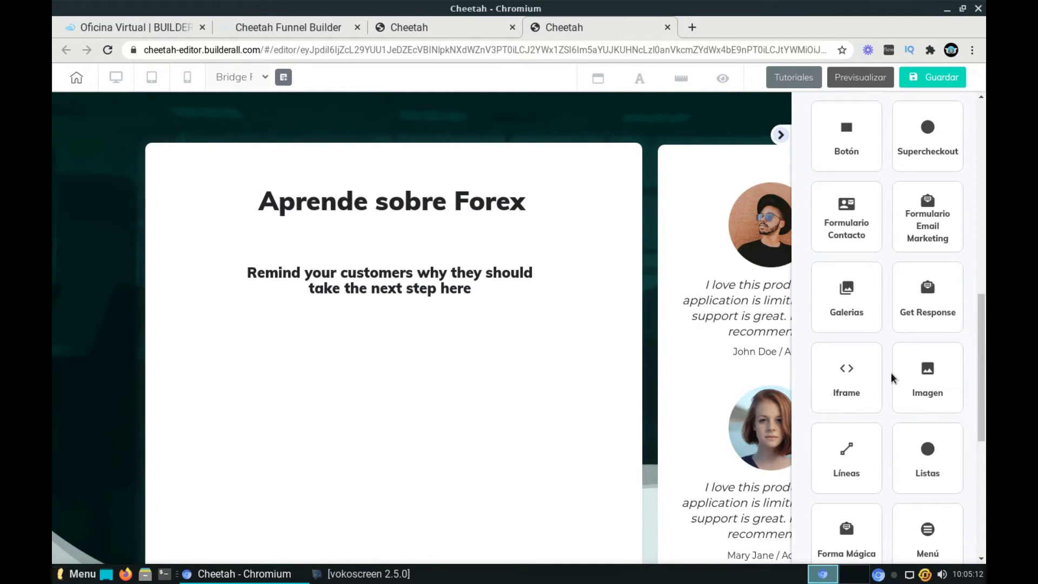
{"action": "left_click", "coordinate": [927, 227]}
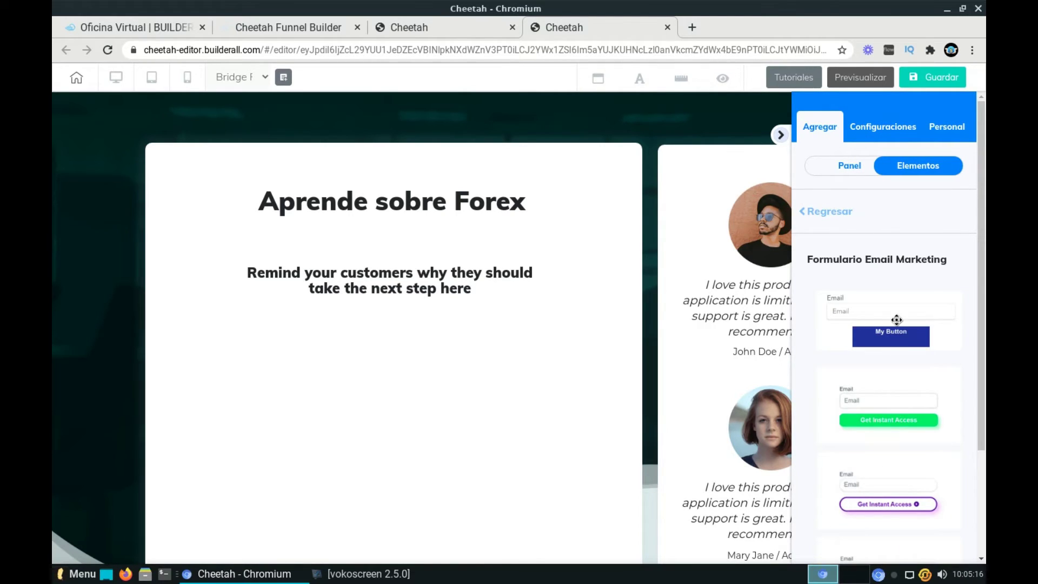
{"action": "left_click_drag", "start_coordinate": [892, 415], "coordinate": [391, 421]}
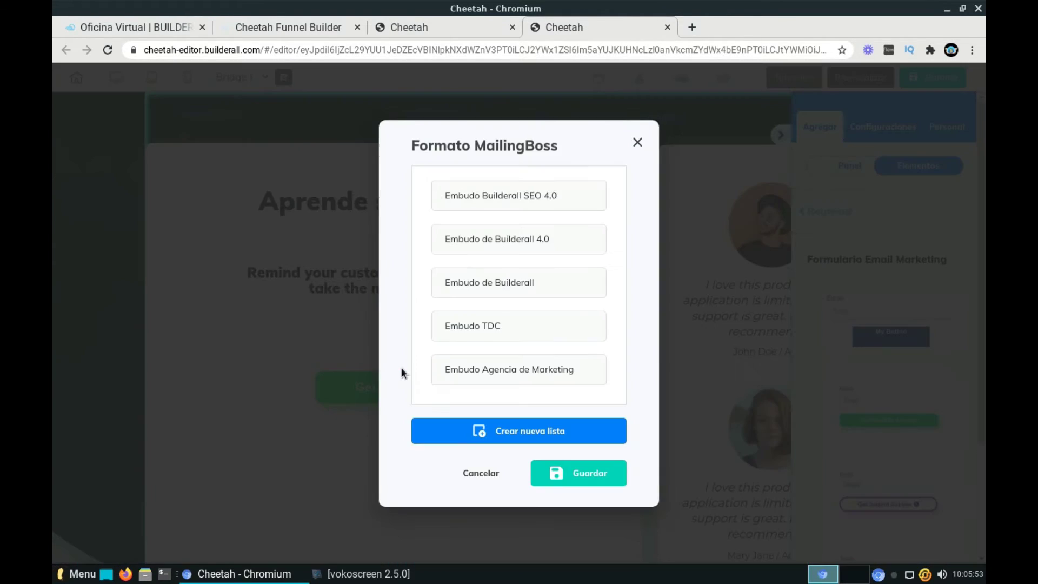
{"action": "left_click", "coordinate": [561, 201]}
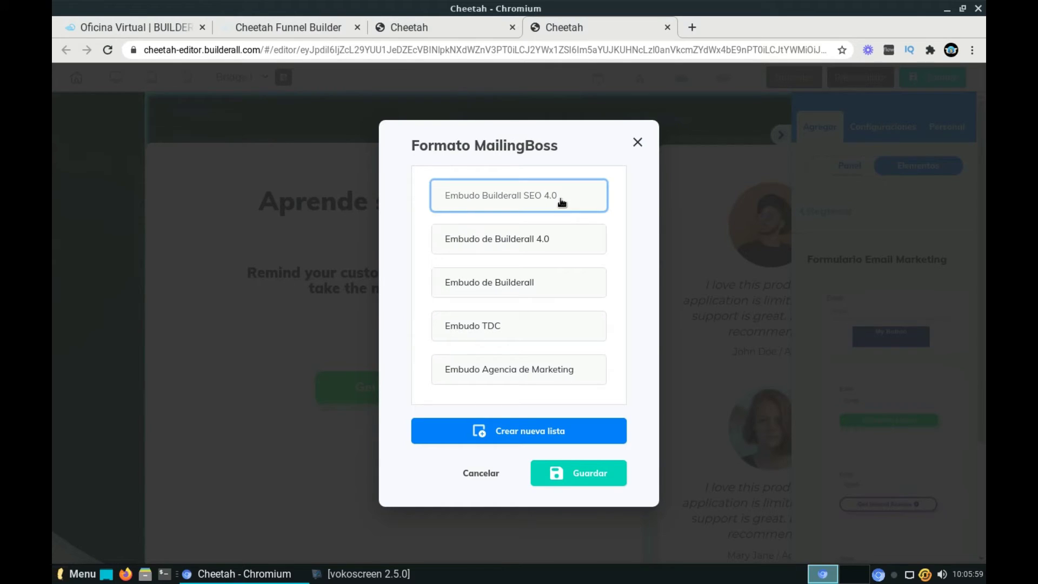
{"action": "left_click", "coordinate": [567, 472]}
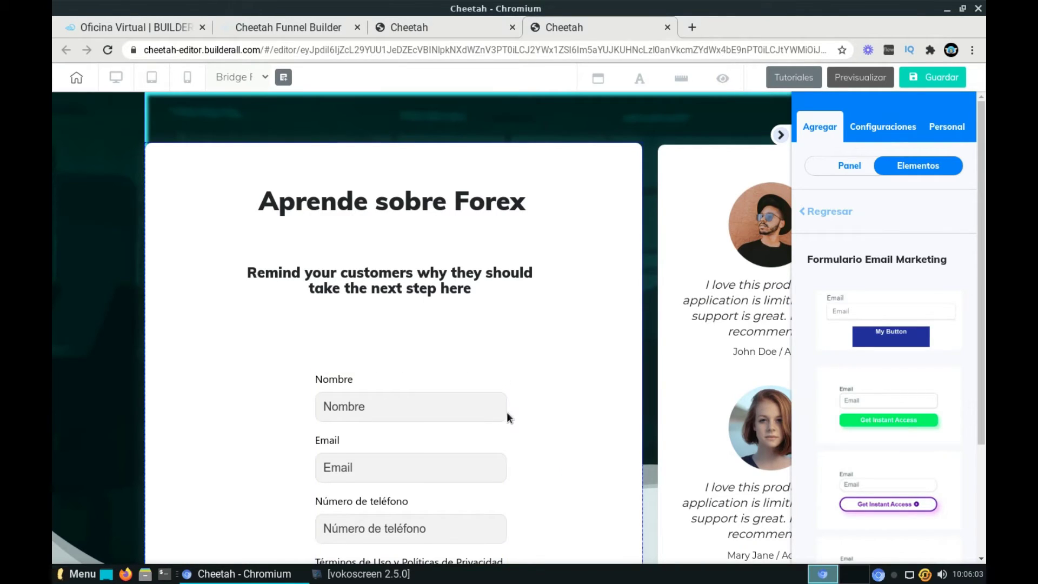
- Reposition the first "Reason why your lead should take the next step" line just above the other reasons
{"action": "scroll", "coordinate": [406, 385], "scroll_direction": "down", "scroll_amount": 2}
{"action": "scroll", "coordinate": [442, 387], "scroll_direction": "down", "scroll_amount": 3}
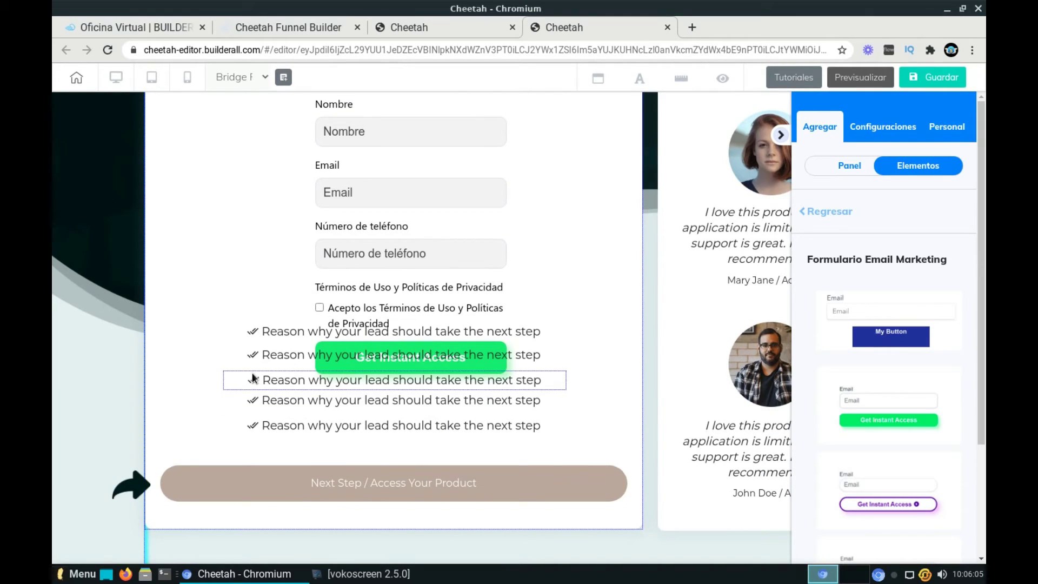
{"action": "scroll", "coordinate": [481, 269], "scroll_direction": "up", "scroll_amount": 2}
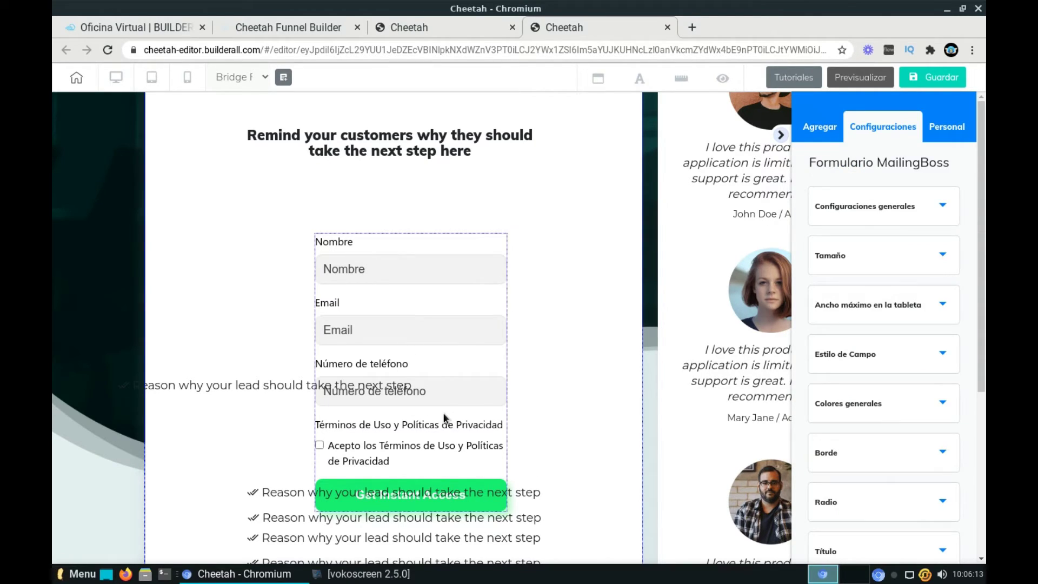
{"action": "mouse_move", "coordinate": [232, 382]}
{"action": "left_mouse_down"}
{"action": "mouse_move", "coordinate": [322, 412]}
{"action": "mouse_move", "coordinate": [366, 446]}
{"action": "mouse_move", "coordinate": [365, 463]}
{"action": "left_mouse_up"}
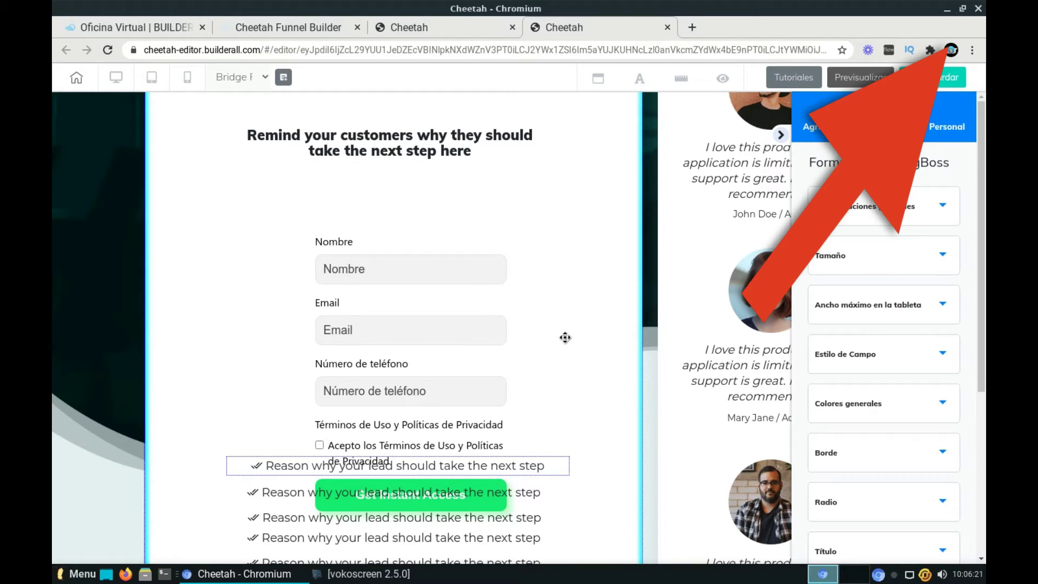
- Move the form up beneath the subheading near the white card's left edge and widen it to nearly the card's width
{"action": "left_click", "coordinate": [432, 318]}
{"action": "left_click_drag", "start_coordinate": [432, 317], "coordinate": [309, 247]}
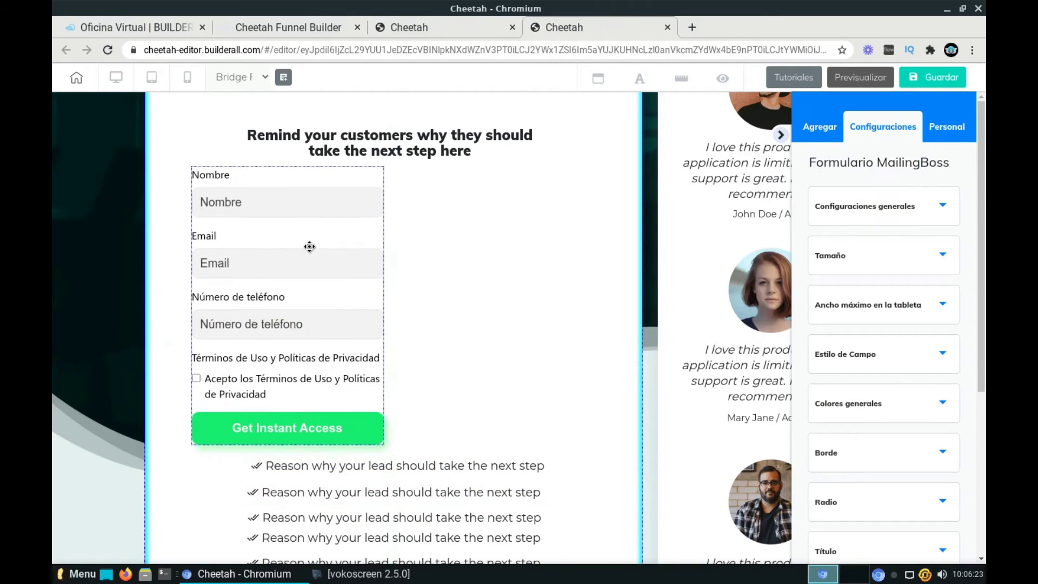
{"action": "left_click", "coordinate": [373, 404]}
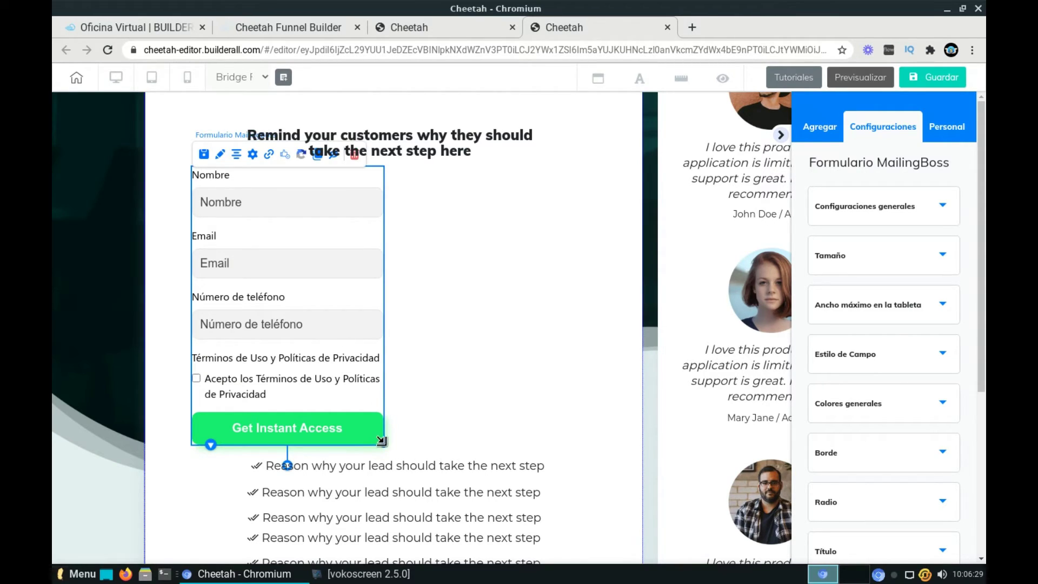
{"action": "left_click_drag", "start_coordinate": [382, 444], "coordinate": [597, 411]}
- Close the link settings of the Next Step / Access Your Product button without changes and delete the button
{"action": "scroll", "coordinate": [596, 482], "scroll_direction": "down", "scroll_amount": 2}
{"action": "scroll", "coordinate": [596, 482], "scroll_direction": "down", "scroll_amount": 1}
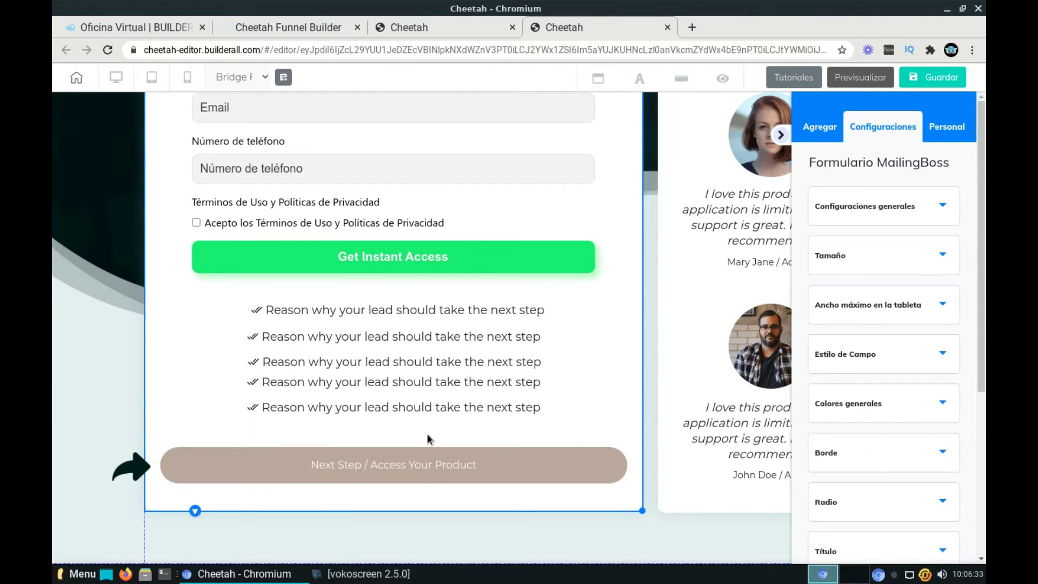
{"action": "left_click", "coordinate": [354, 465]}
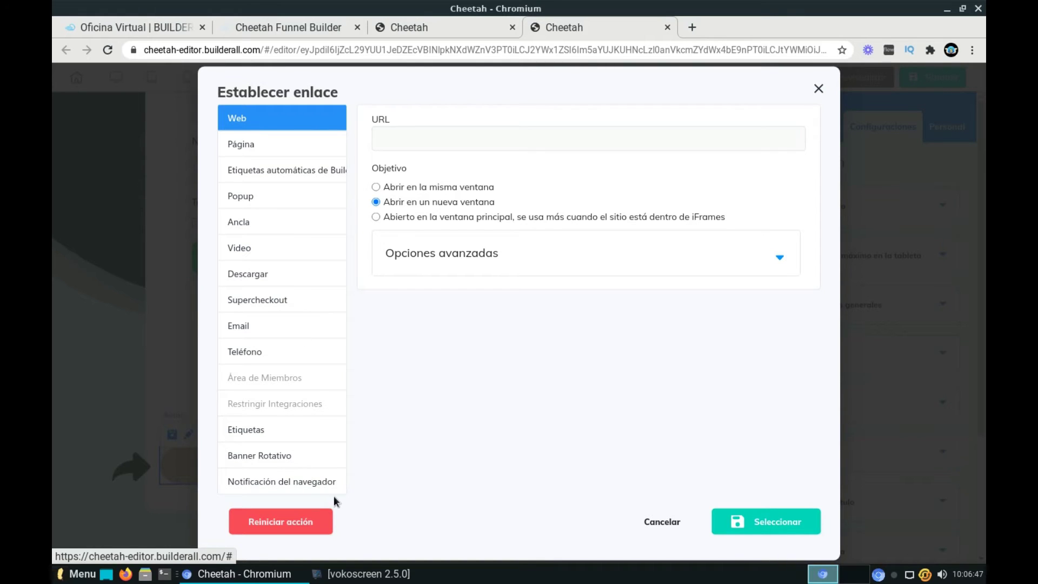
{"action": "left_click", "coordinate": [661, 522]}
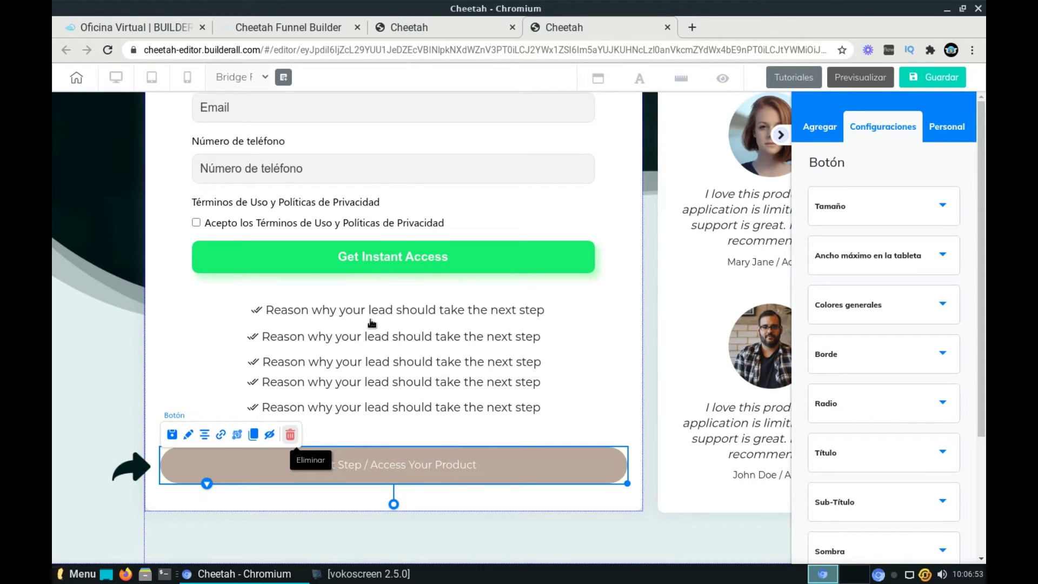
{"action": "left_click", "coordinate": [290, 434]}
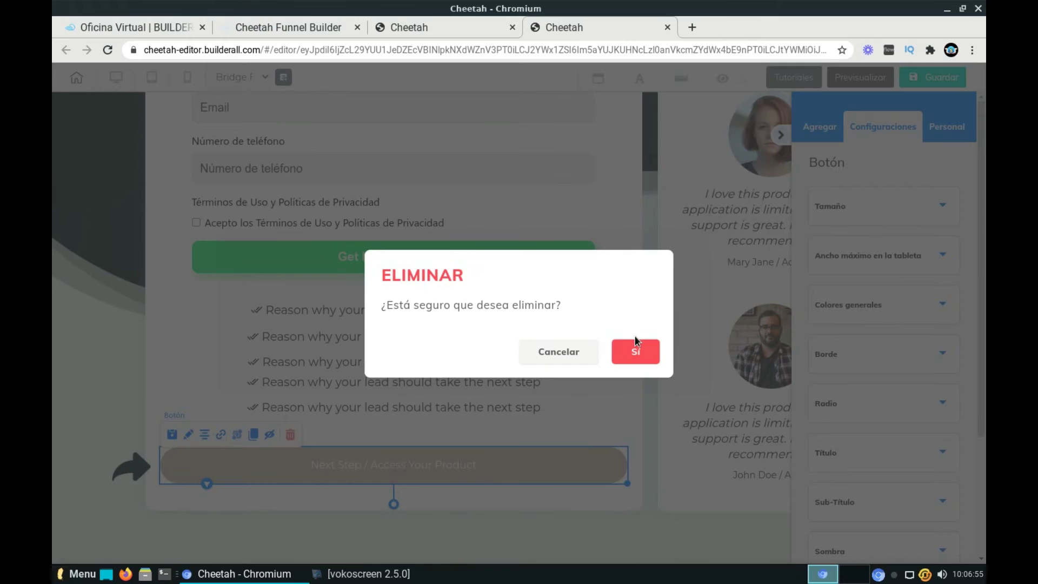
{"action": "left_click", "coordinate": [635, 352]}
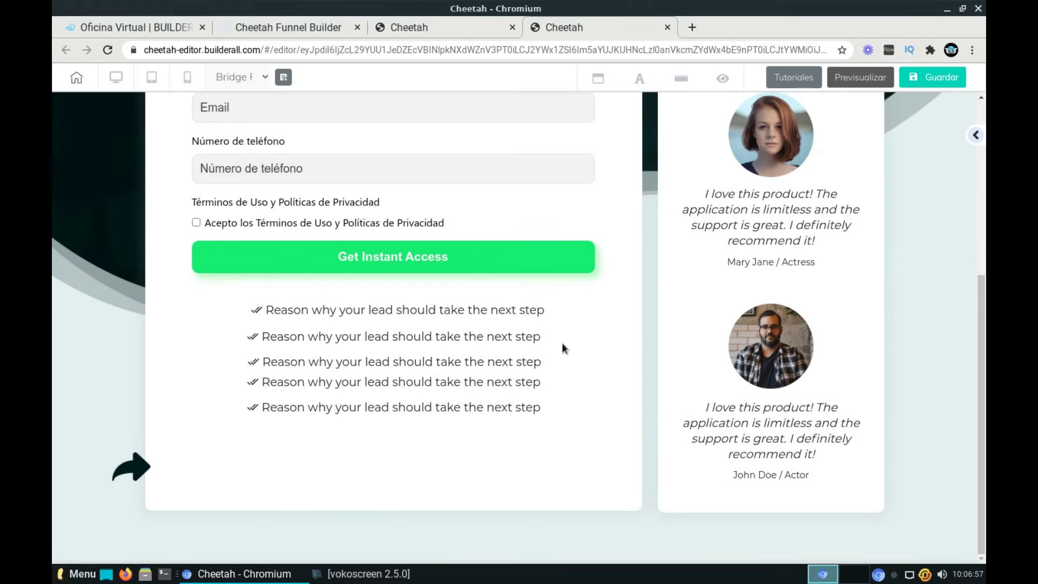
- Move the "Remind your customers why they should take the next step here" subheading up, clear of the form
{"action": "scroll", "coordinate": [407, 390], "scroll_direction": "up", "scroll_amount": 3}
{"action": "left_click", "coordinate": [232, 251]}
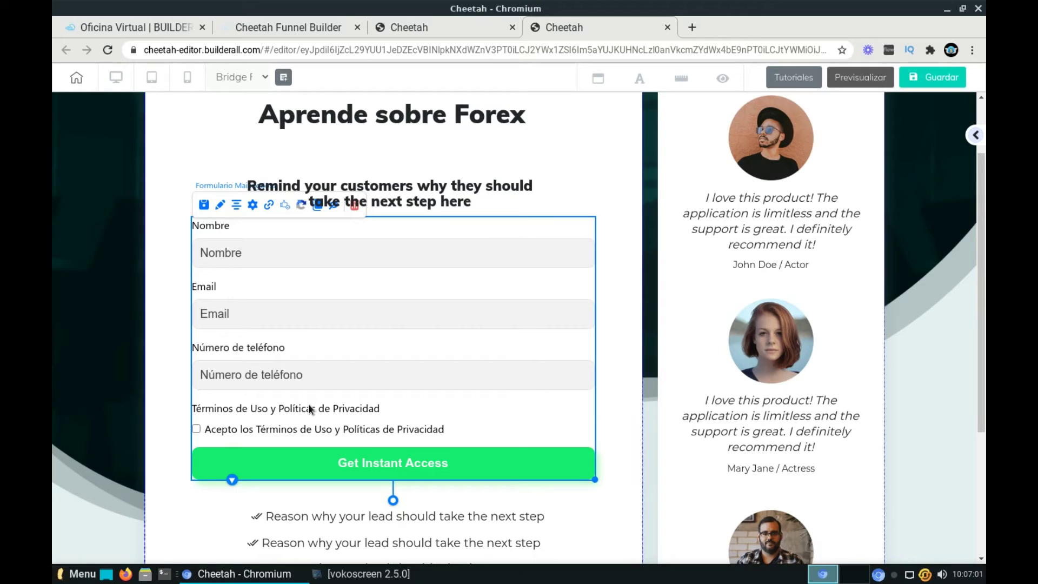
{"action": "left_click", "coordinate": [607, 200]}
{"action": "left_click_drag", "start_coordinate": [417, 205], "coordinate": [417, 180]}
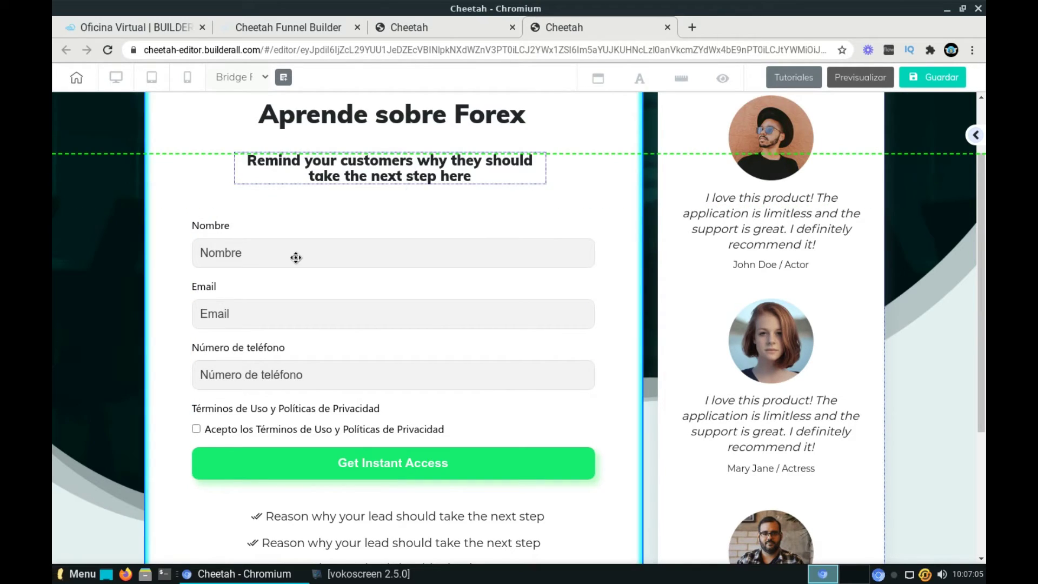
- In the form's list URL settings, link both the confirmed and the pending subscription redirects to the Confirm Email Page
{"action": "left_click", "coordinate": [354, 462]}
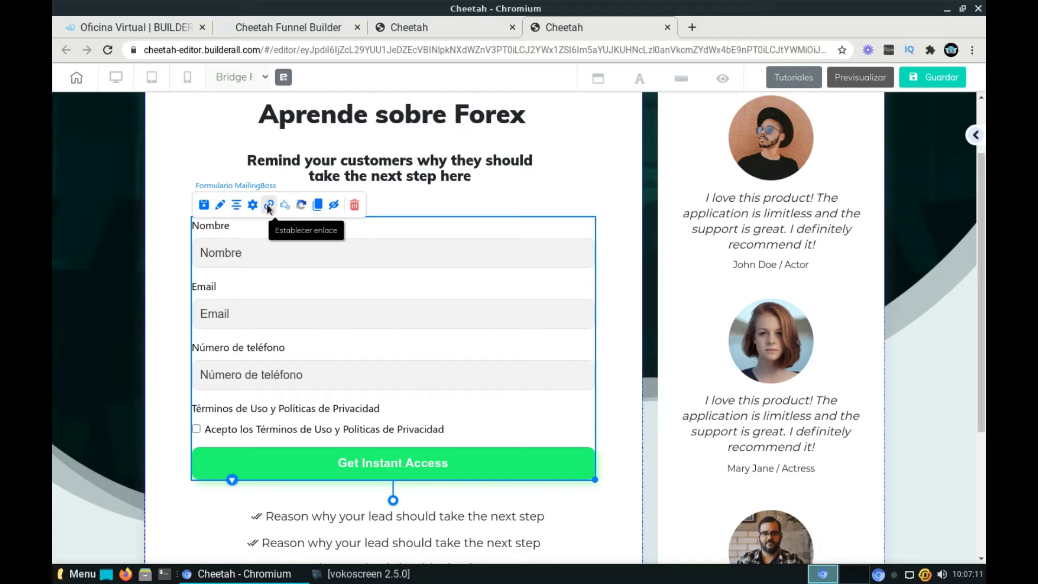
{"action": "left_click", "coordinate": [267, 204]}
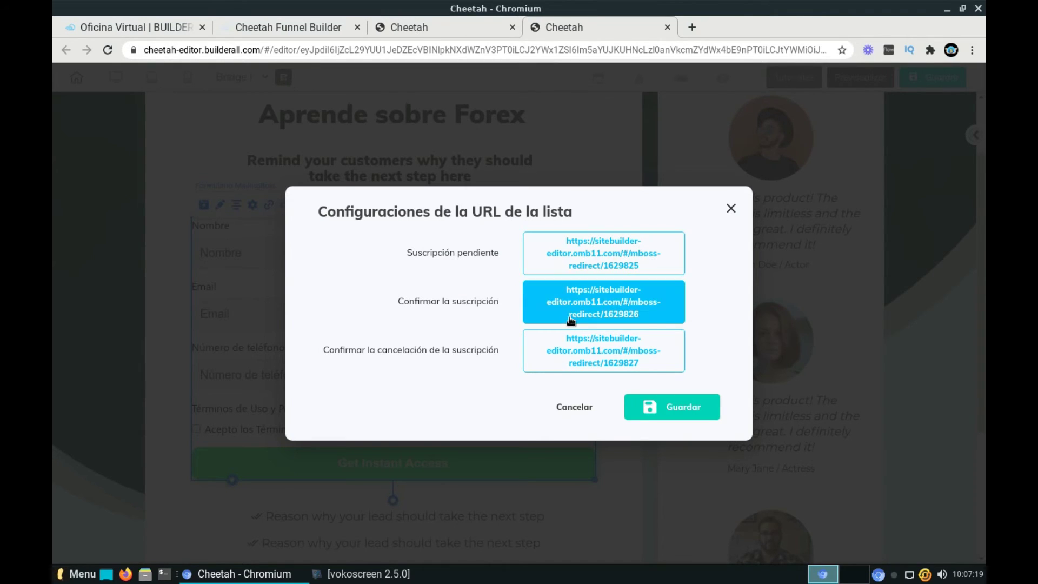
{"action": "left_click", "coordinate": [584, 302]}
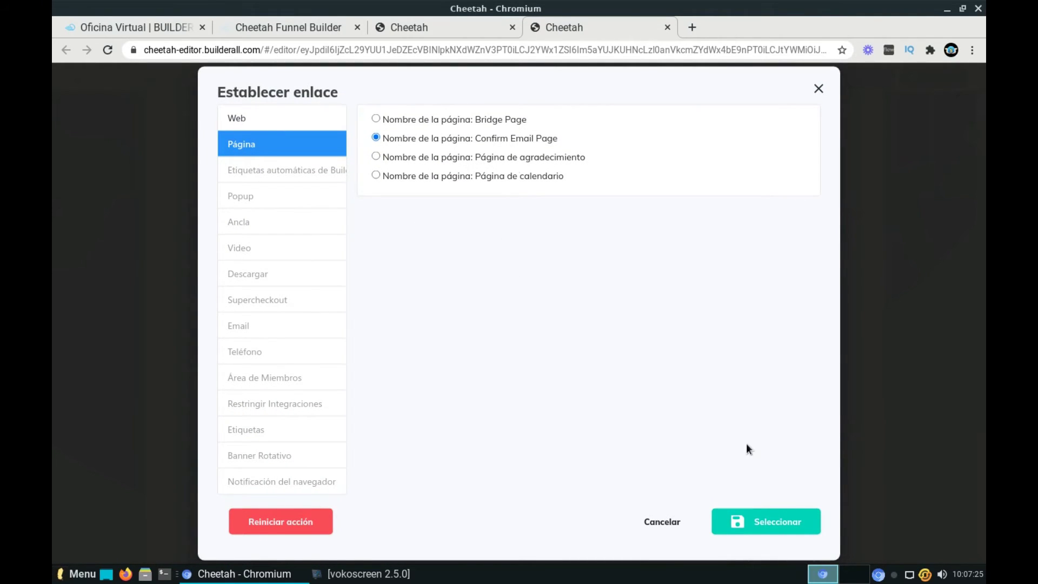
{"action": "left_click", "coordinate": [763, 524]}
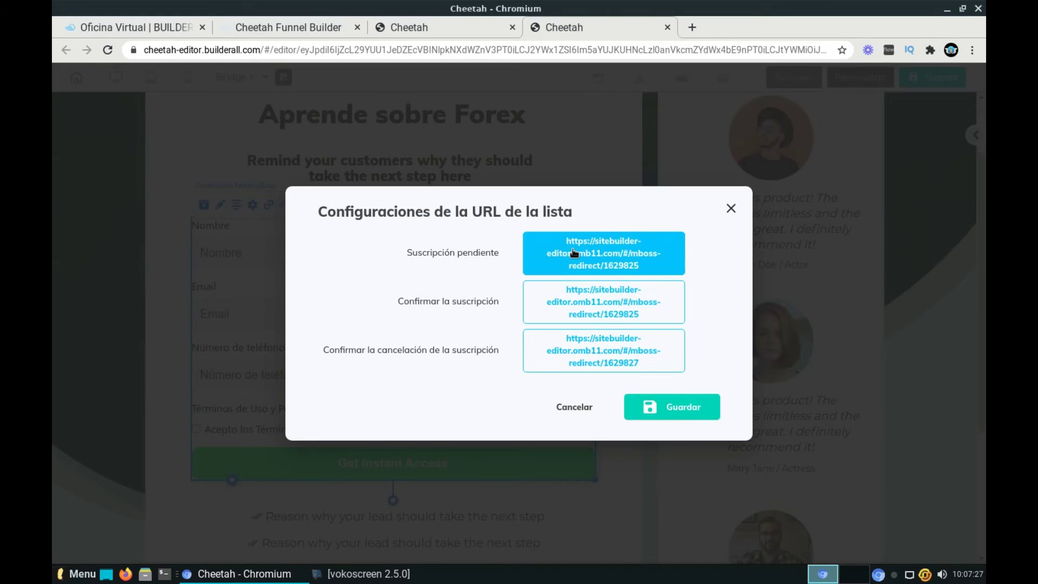
{"action": "left_click", "coordinate": [573, 249]}
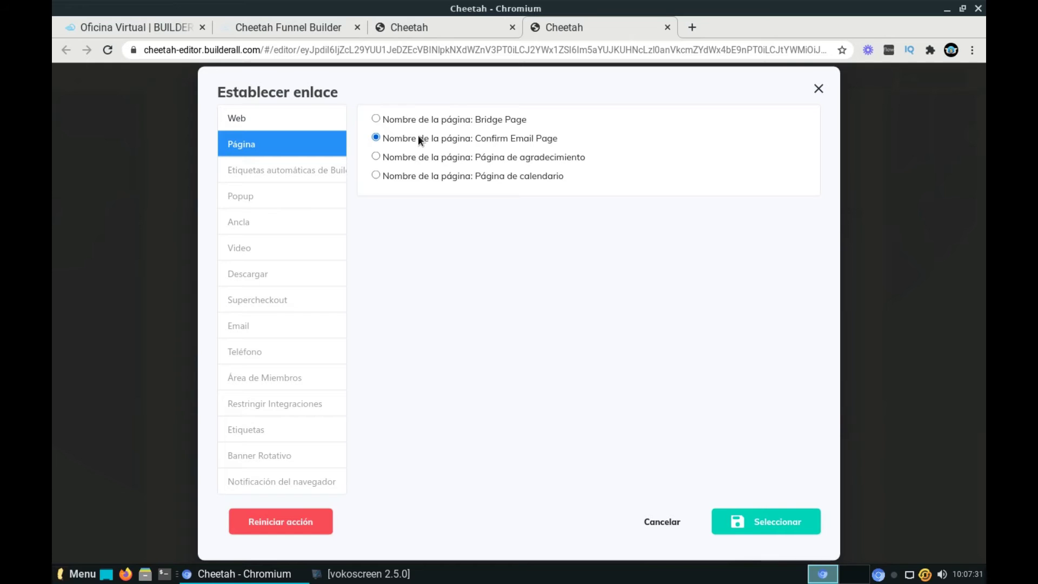
{"action": "left_click", "coordinate": [758, 525]}
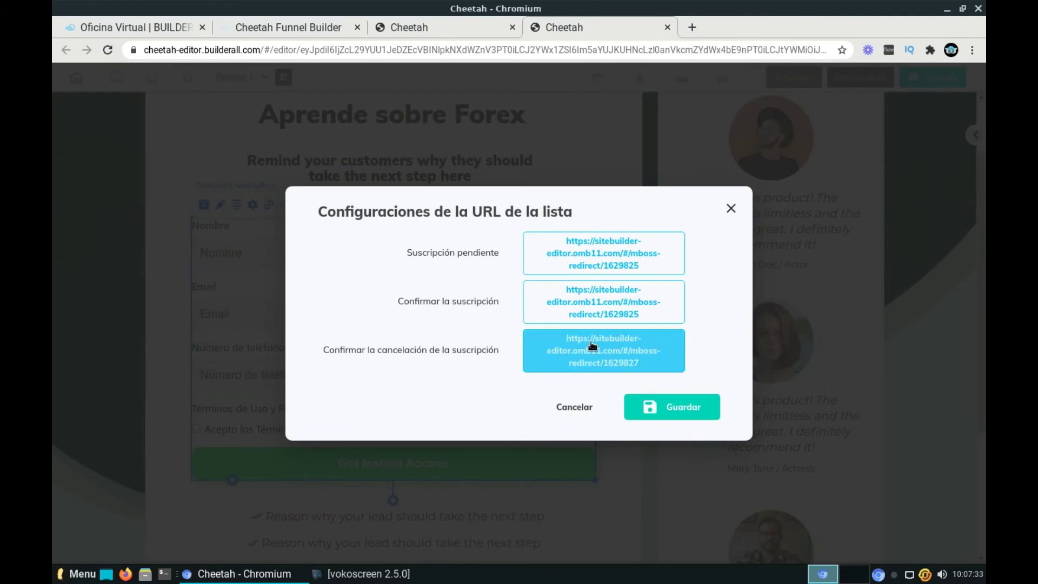
- Link the form's confirmed subscription redirect to the Página de agradecimiento and save the list URL settings
{"action": "left_click", "coordinate": [574, 297]}
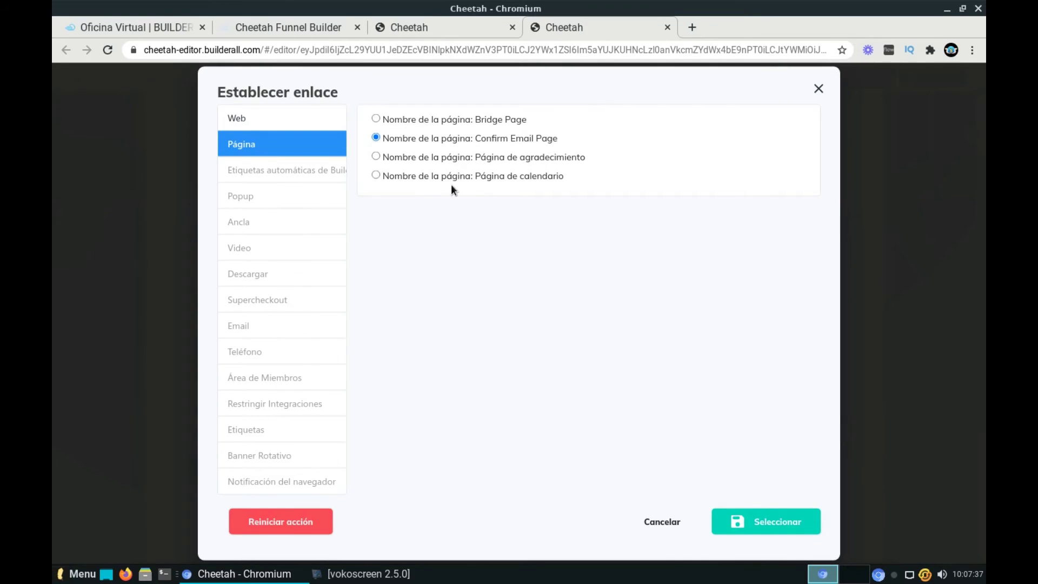
{"action": "left_click", "coordinate": [441, 157]}
{"action": "left_click", "coordinate": [760, 523]}
{"action": "left_click", "coordinate": [670, 410]}
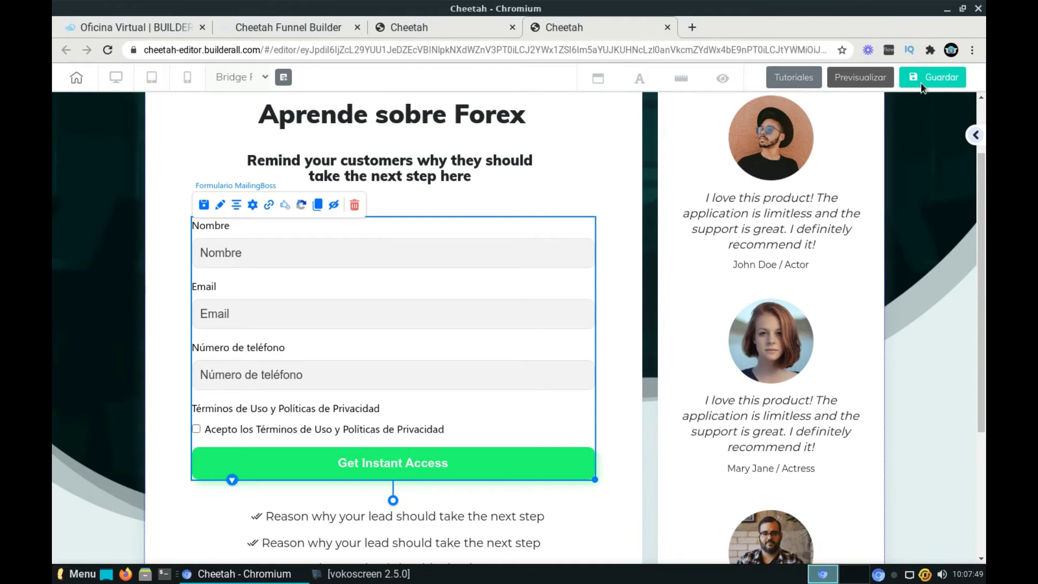
- Exit the Bridge Page editor to the site's page list and republish the site
{"action": "left_click", "coordinate": [77, 78]}
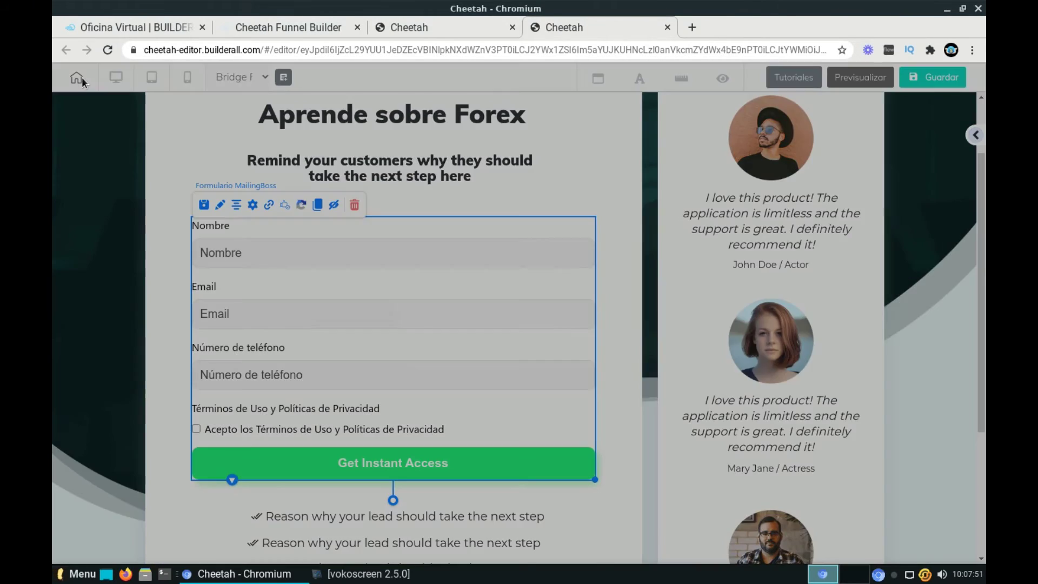
{"action": "left_click", "coordinate": [565, 340]}
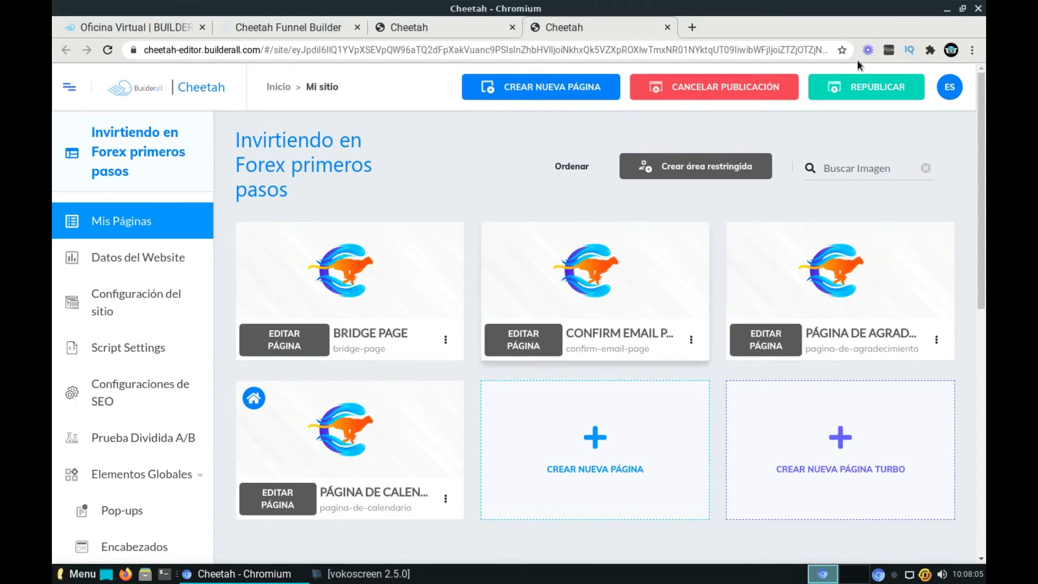
{"action": "left_click", "coordinate": [862, 89]}
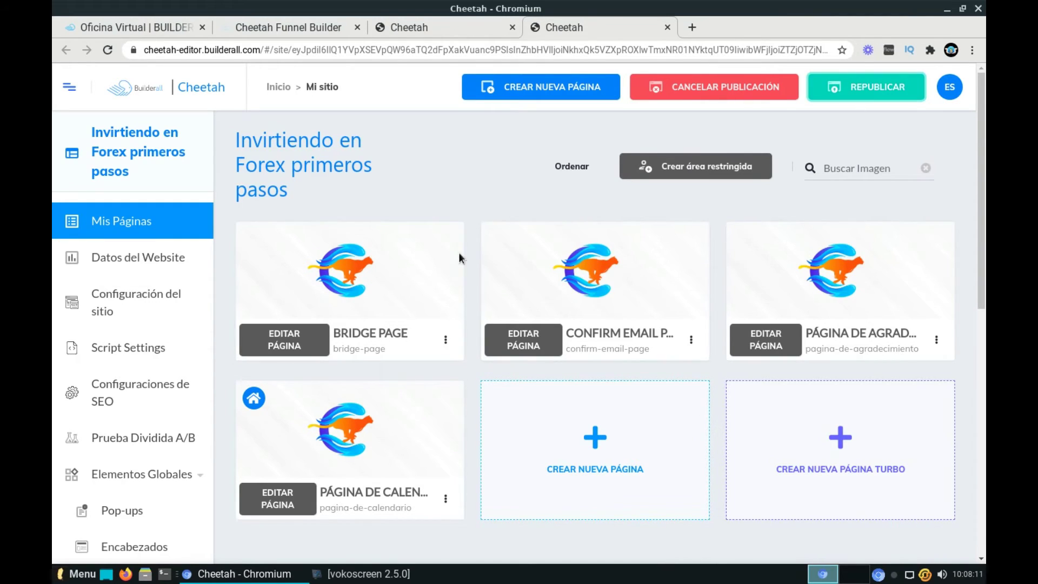
- Open the live Bridge Page from the site's page list and enter the subscriber's first name in the opt-in form
{"action": "left_click", "coordinate": [447, 342]}
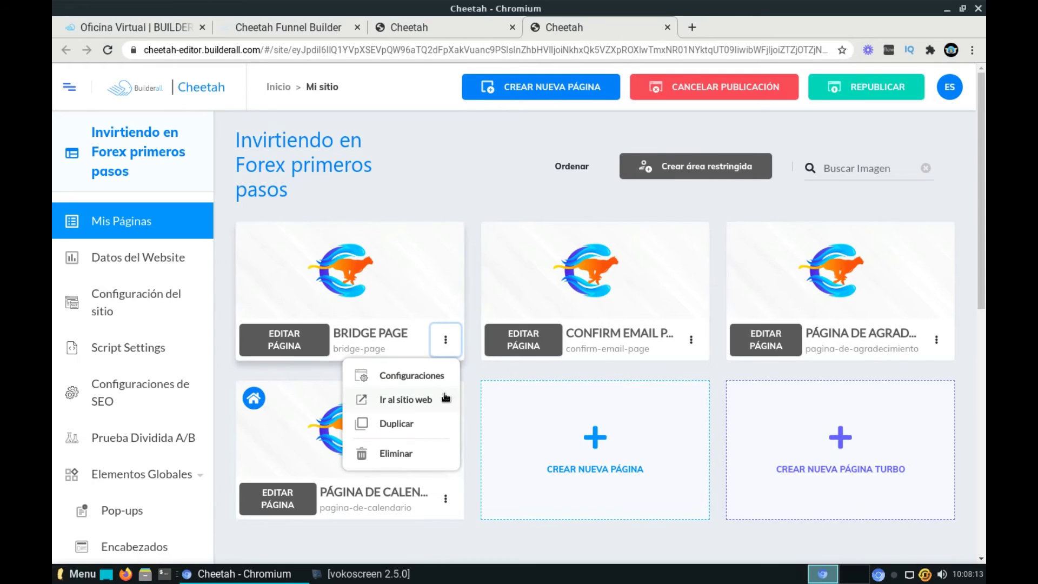
{"action": "left_click", "coordinate": [433, 398]}
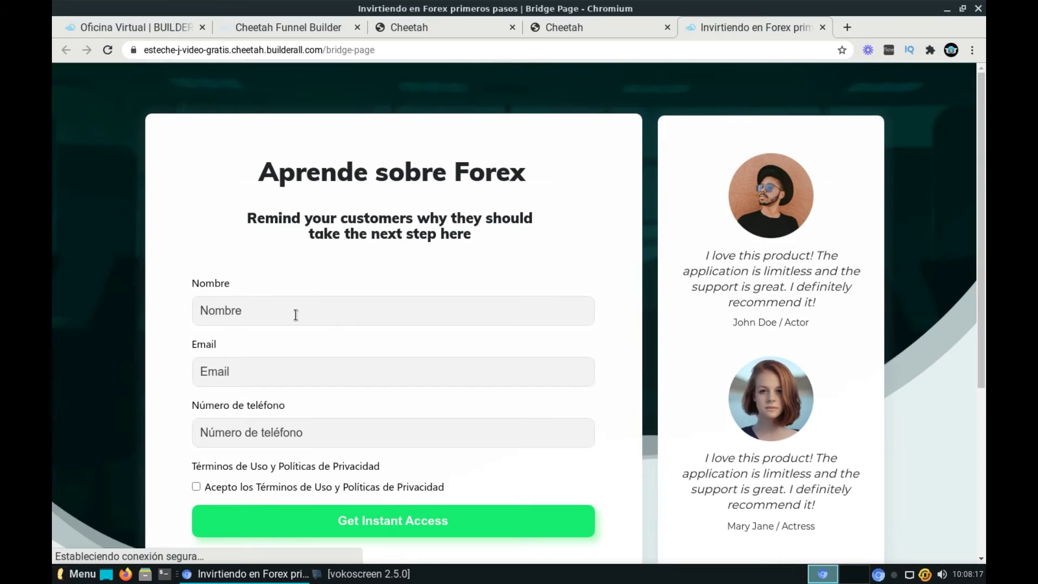
{"action": "left_click", "coordinate": [295, 315]}
{"action": "type", "text": "Jorg"}
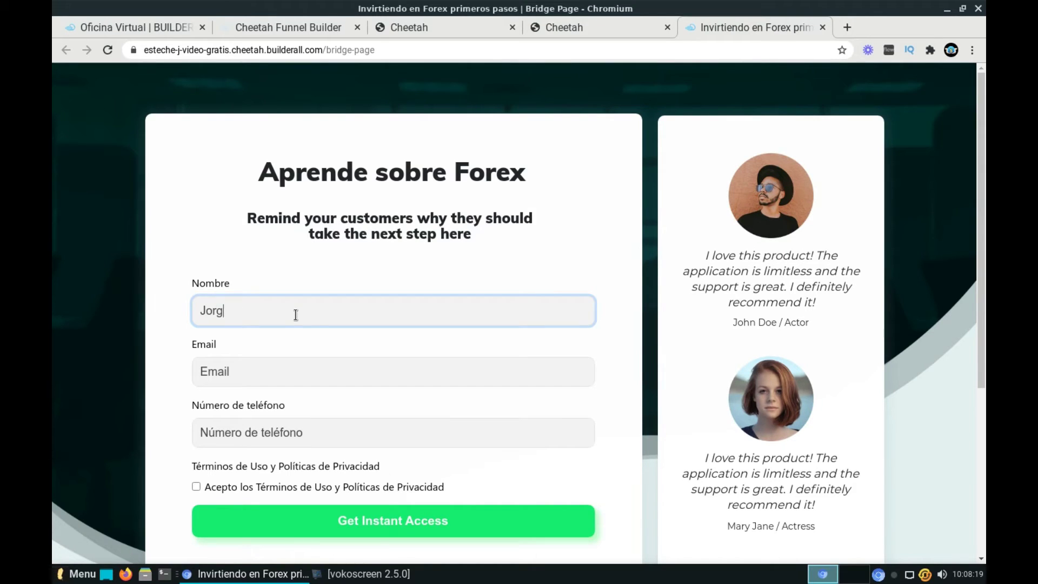
{"action": "type", "text": "e"}
- Fill in the subscriber's e-mail, accept the terms of use and privacy policy, and submit the opt-in form
{"action": "left_click", "coordinate": [291, 377]}
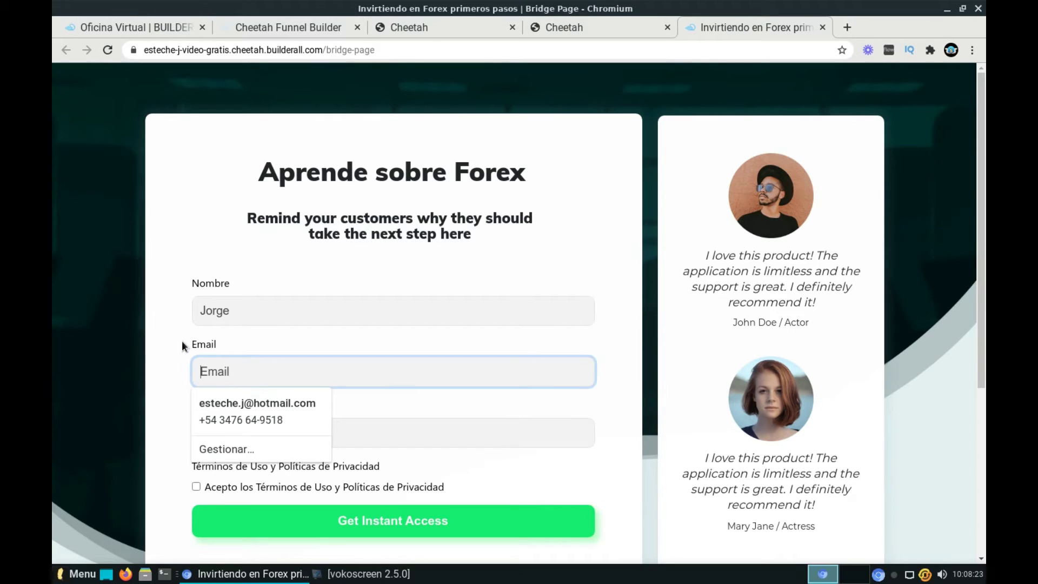
{"action": "type", "text": "est"}
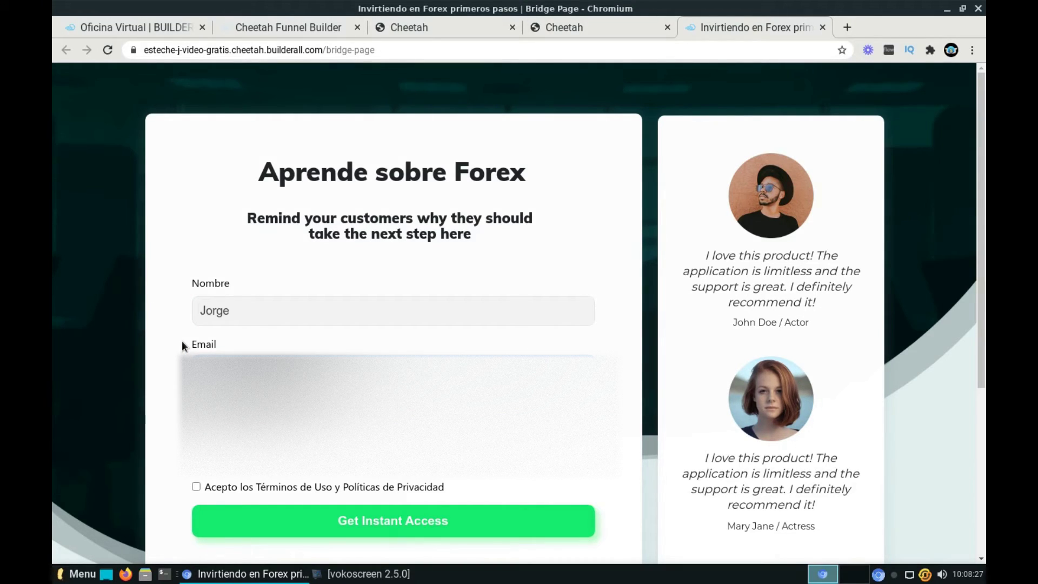
{"action": "left_click", "coordinate": [182, 343]}
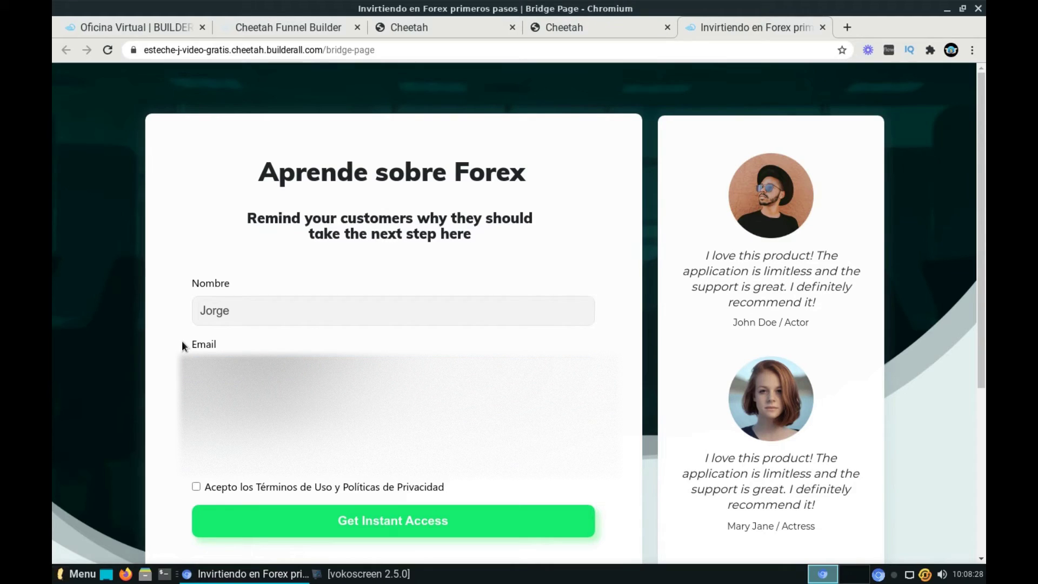
{"action": "left_click", "coordinate": [196, 486]}
{"action": "left_click", "coordinate": [418, 525]}
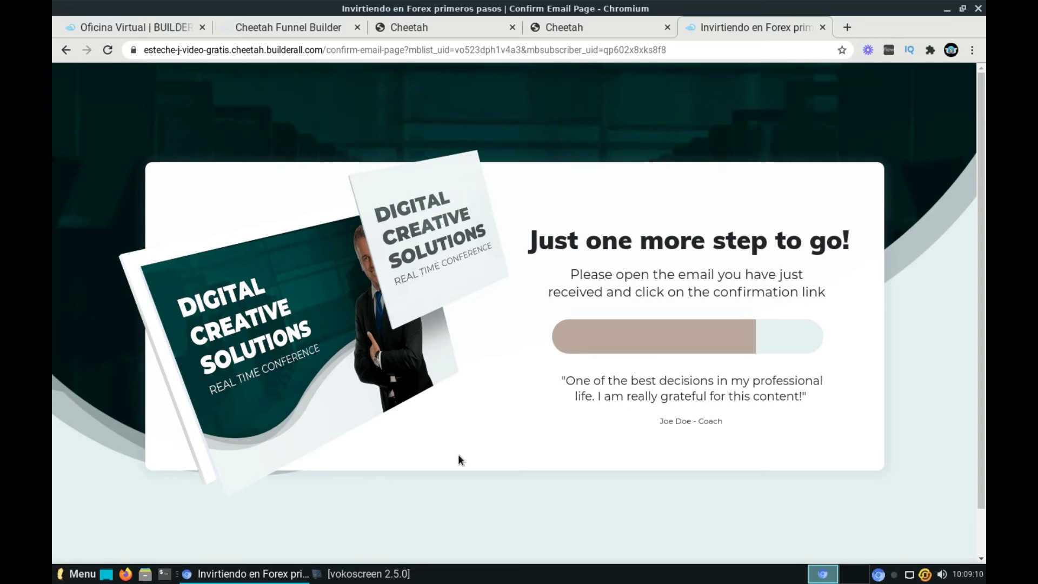
- Open the Gmail inbox in a new browser tab and follow the "click aquí" link in the newly received subscription confirmation email
{"action": "left_click", "coordinate": [847, 27]}
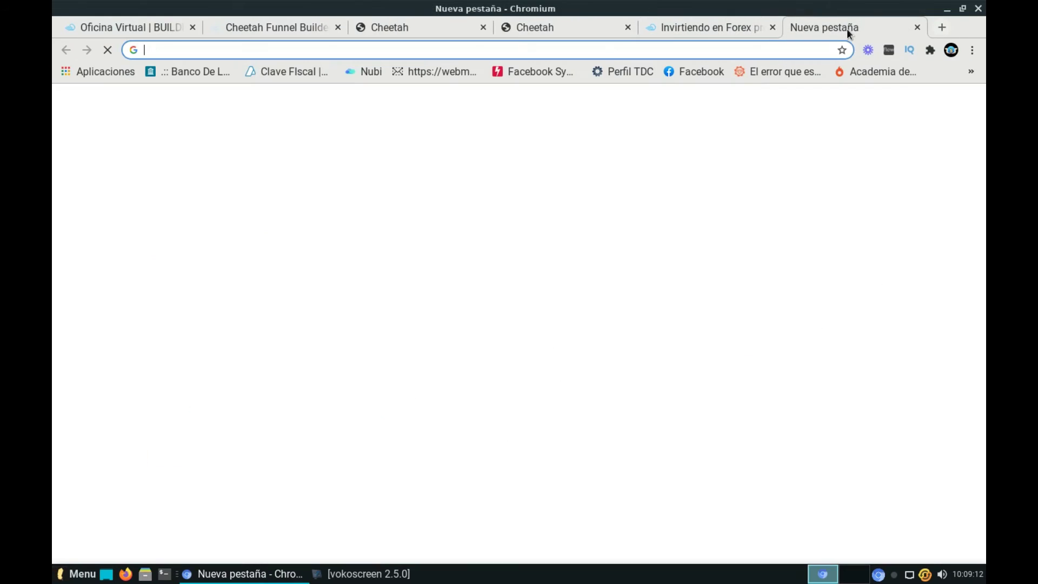
{"action": "type", "text": "gmail"}
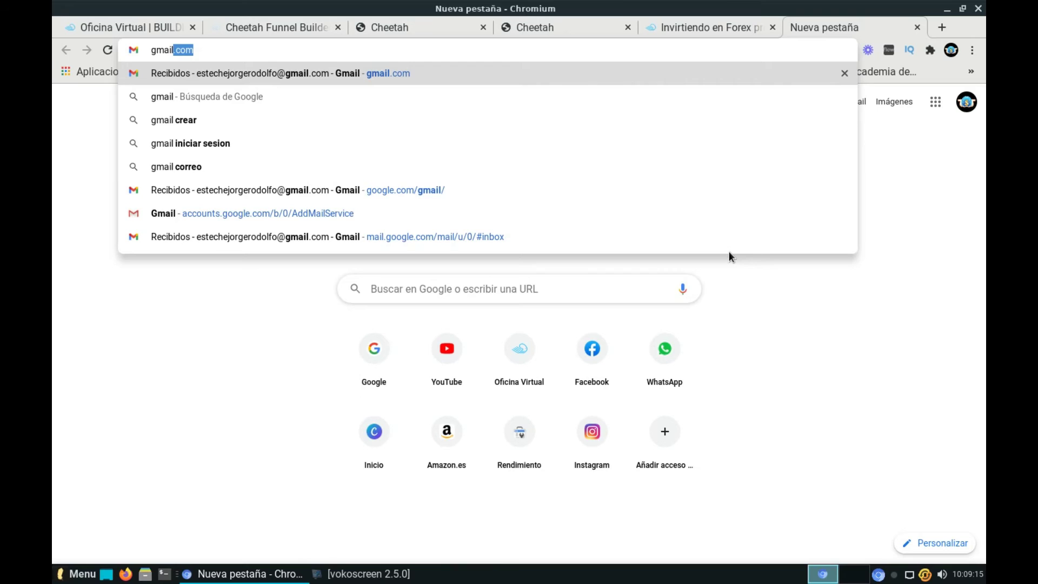
{"action": "key", "text": "Return"}
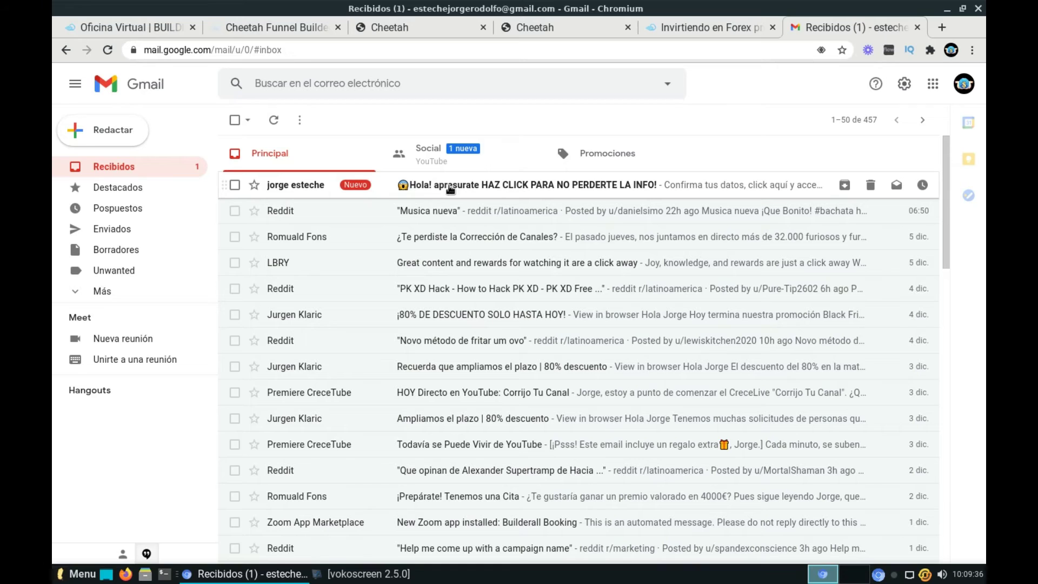
{"action": "left_click", "coordinate": [512, 262]}
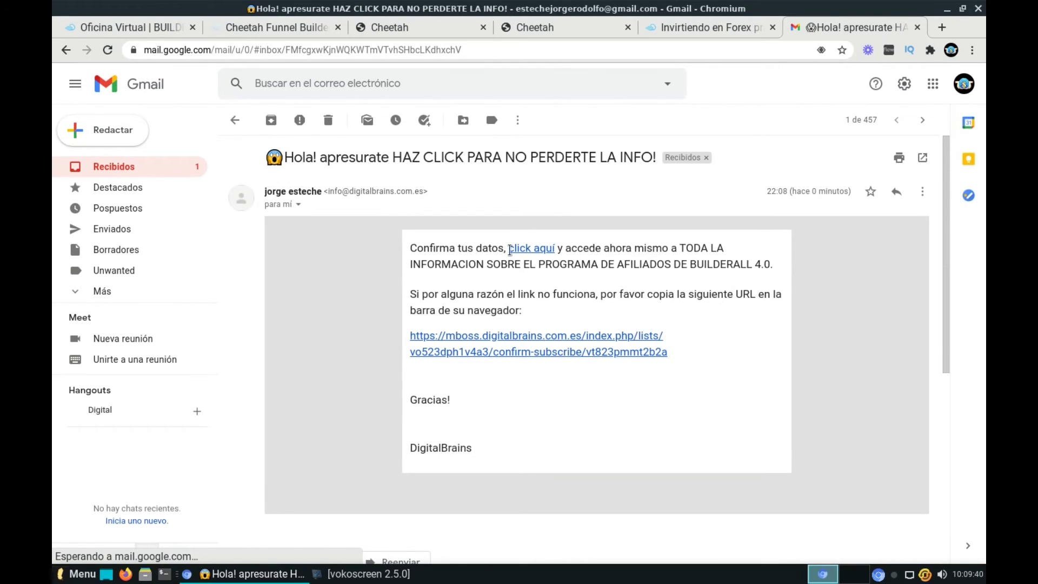
{"action": "left_click", "coordinate": [521, 250]}
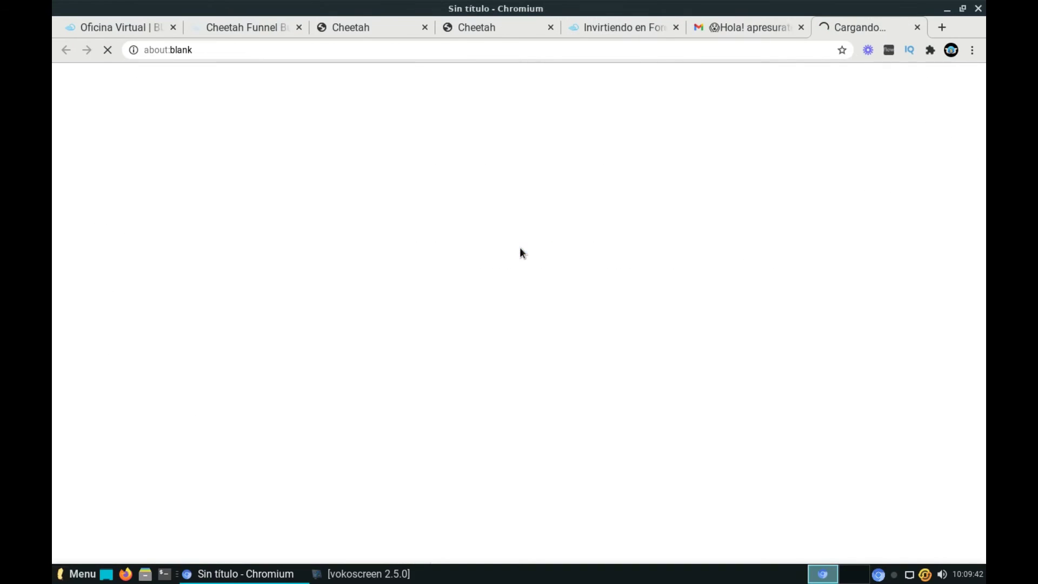